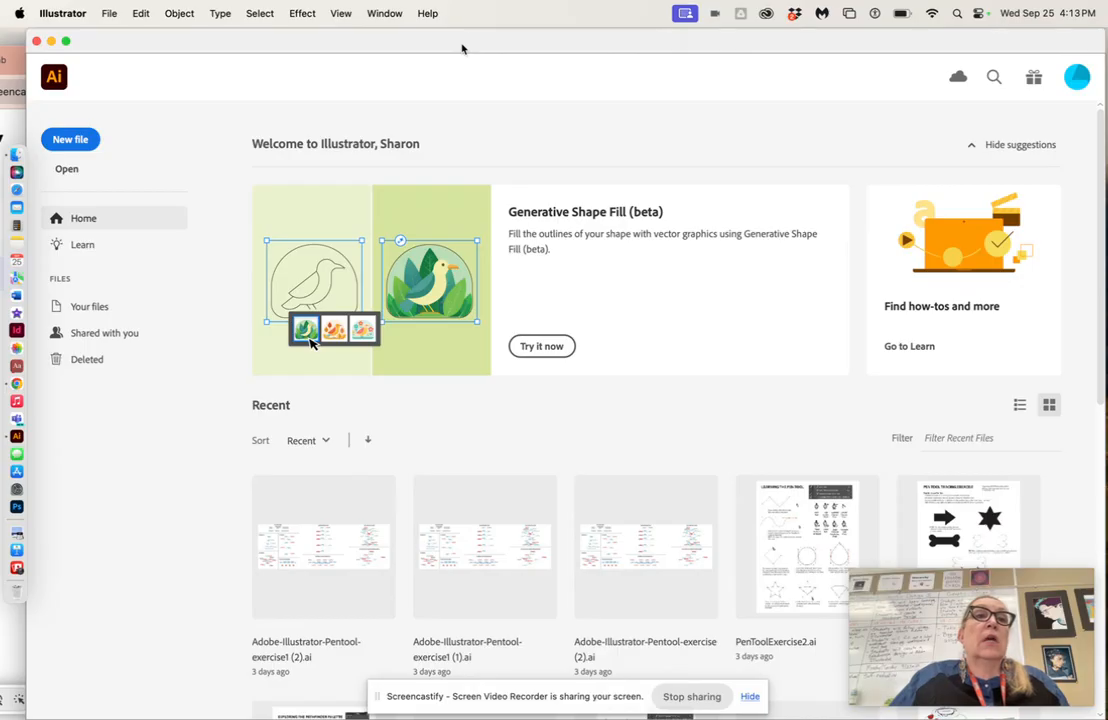
# Step: Create a new portrait document in inches, 8.5 in wide by 11 in high, and move the toolbar clear of the artboard
pyautogui.click(72, 140)
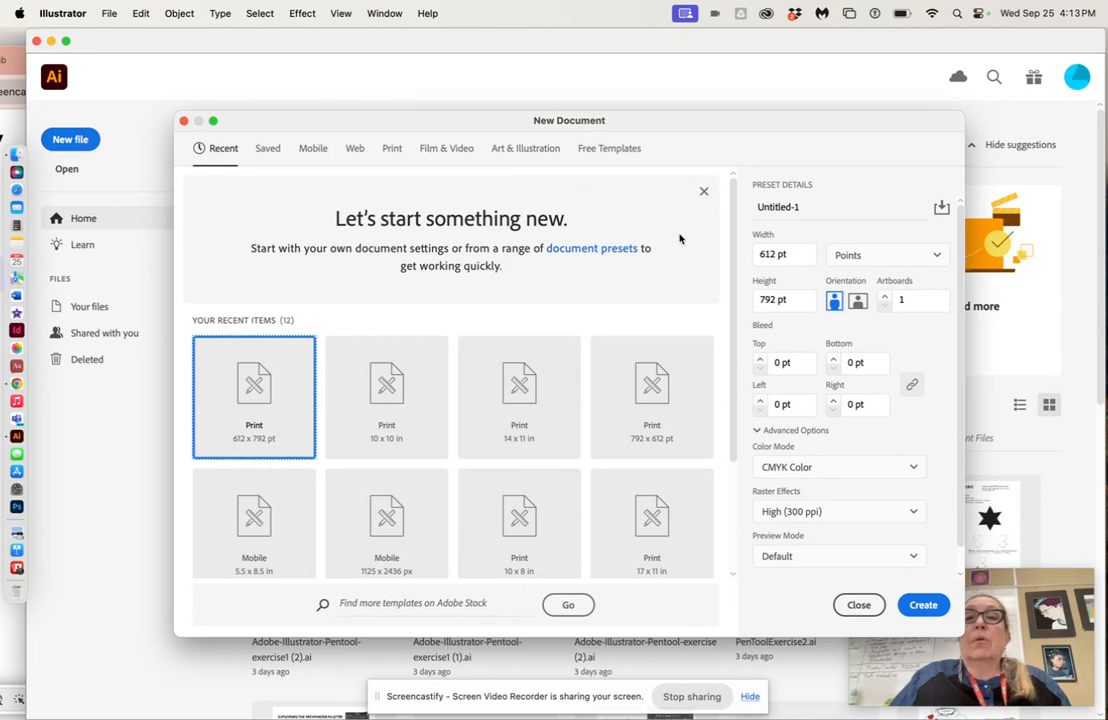
pyautogui.click(890, 257)
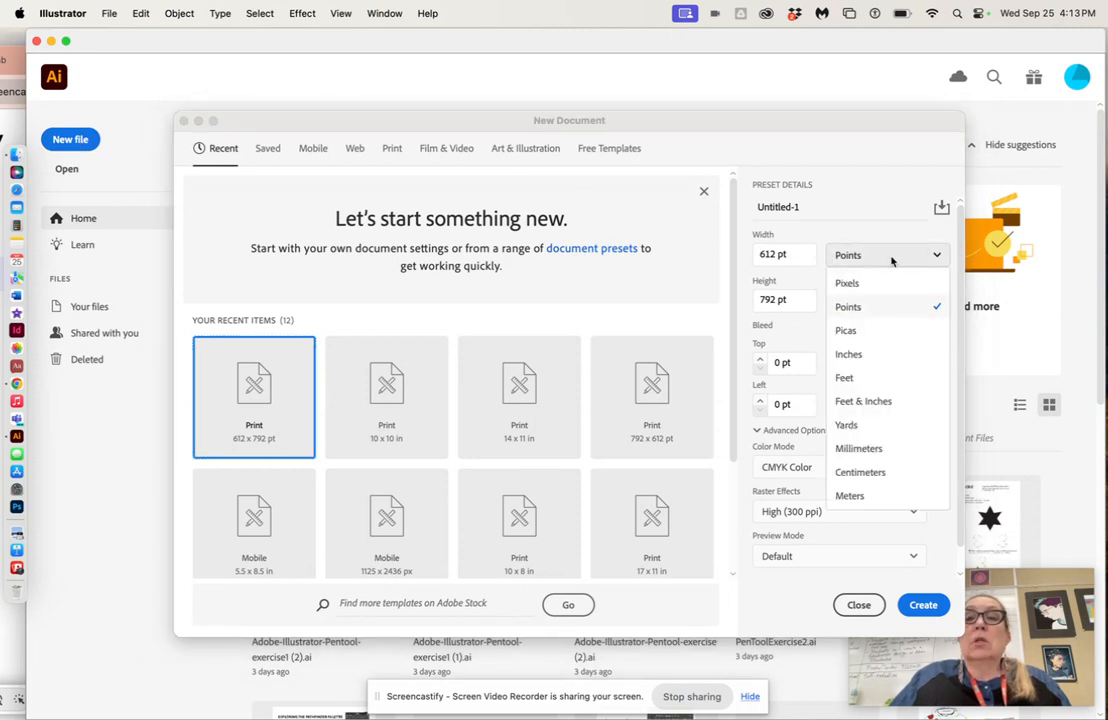
pyautogui.click(849, 355)
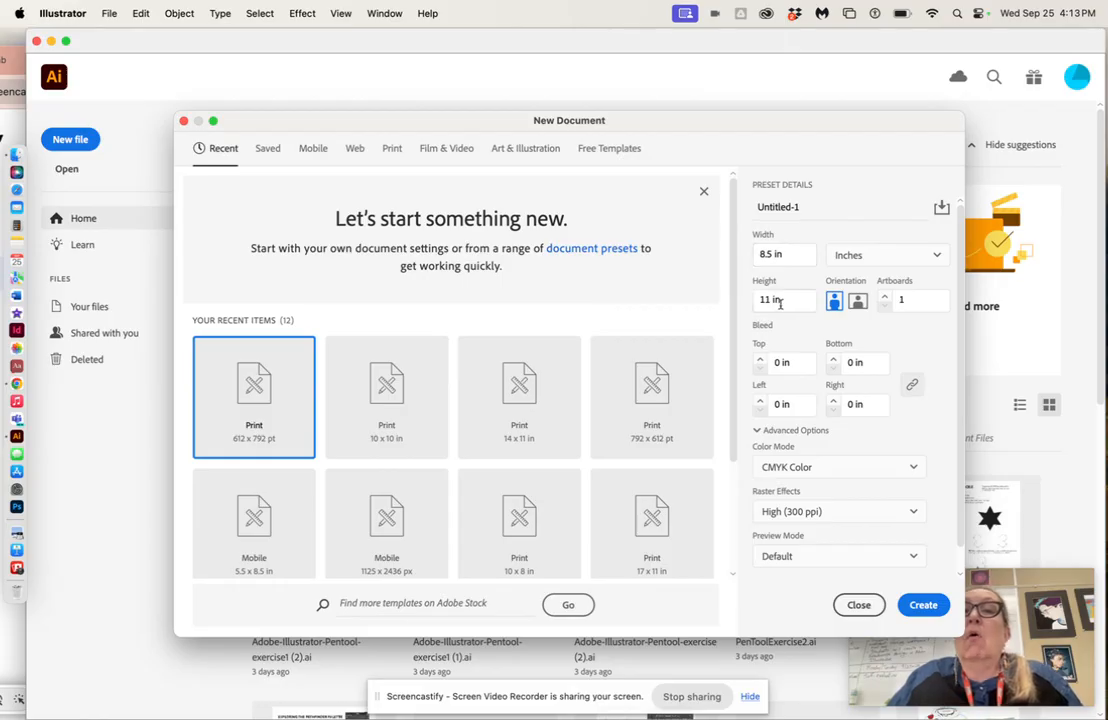
pyautogui.click(858, 302)
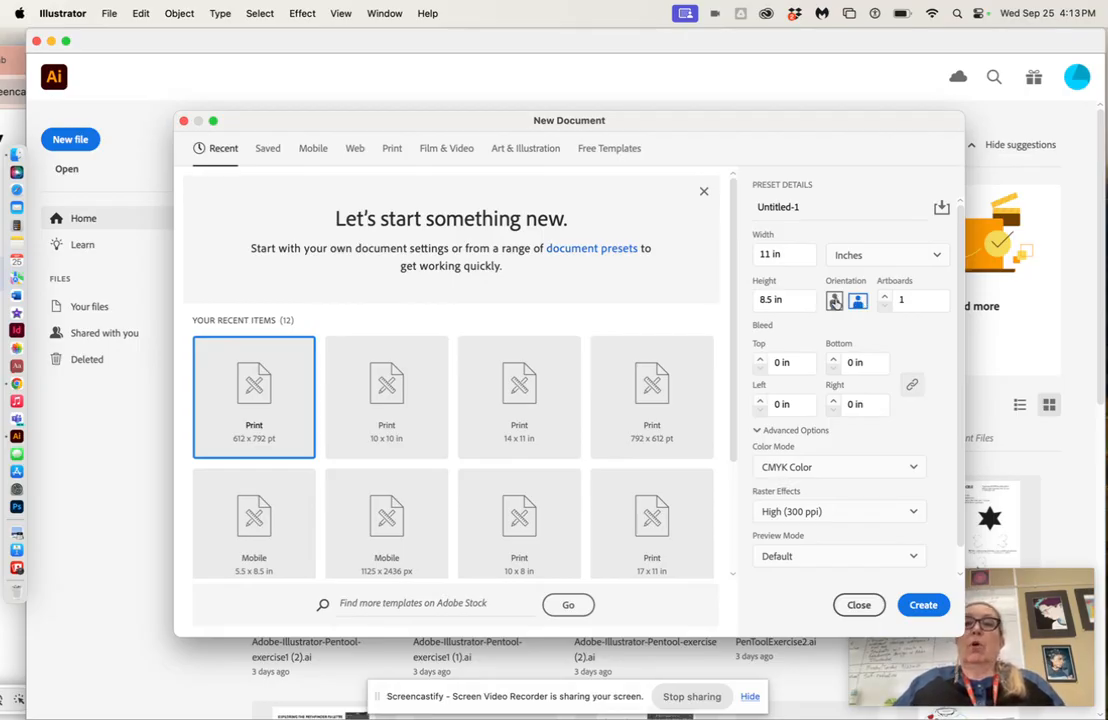
pyautogui.click(834, 301)
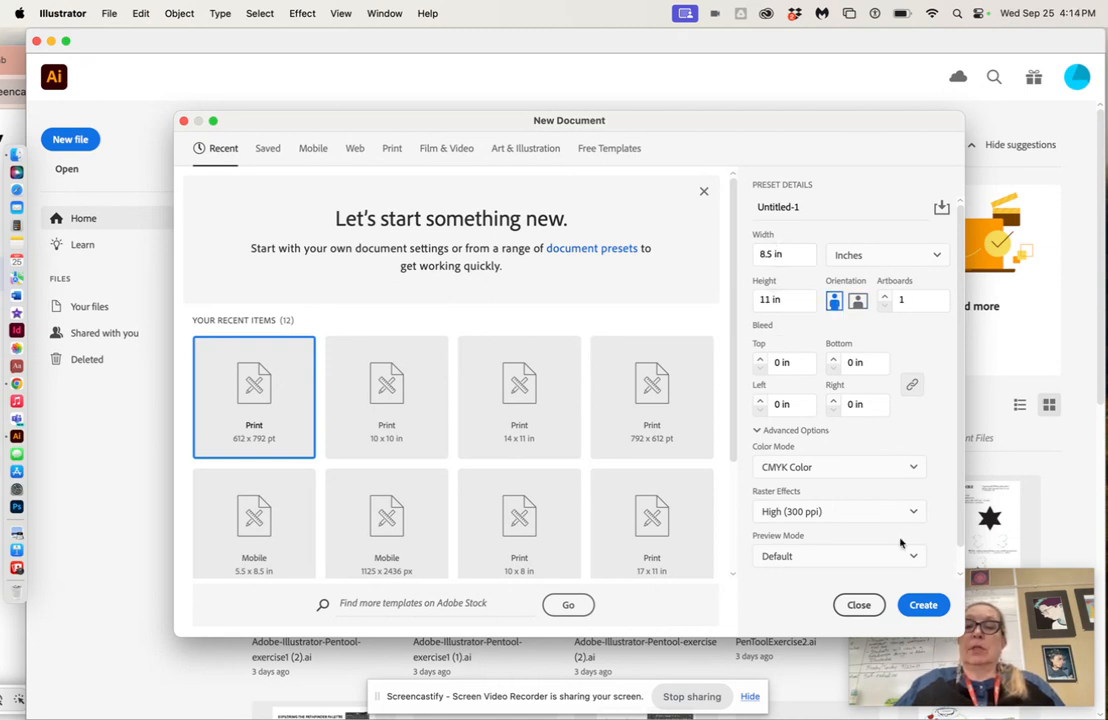
pyautogui.click(923, 605)
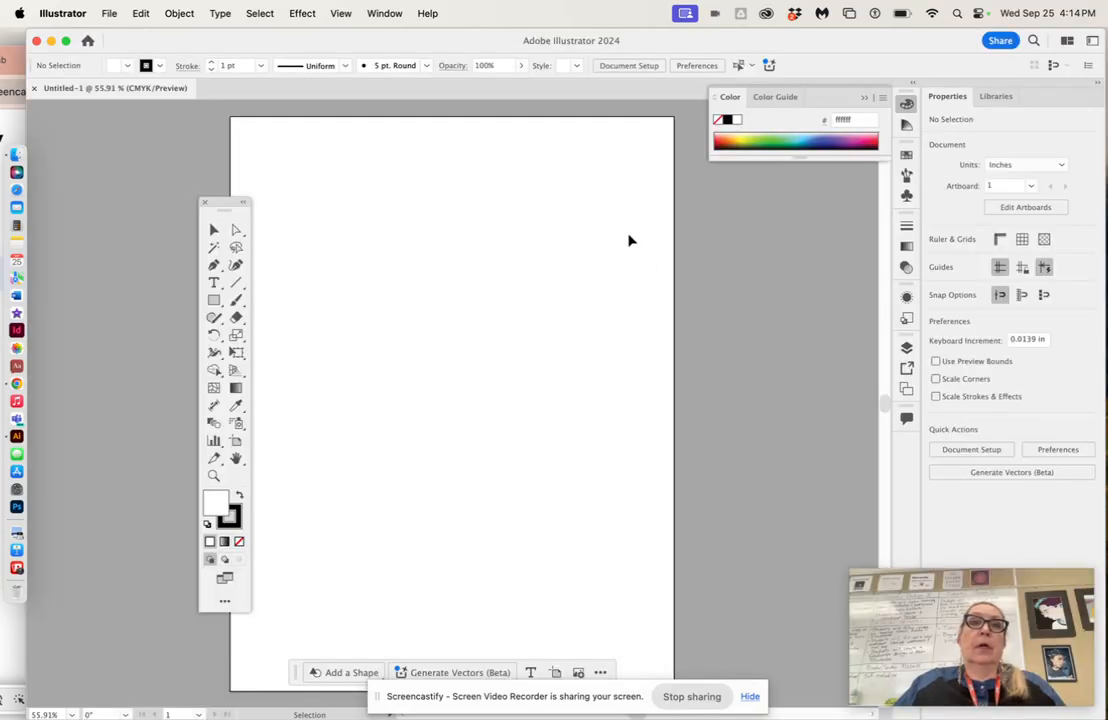
pyautogui.moveTo(223, 206); pyautogui.dragTo(159, 173)
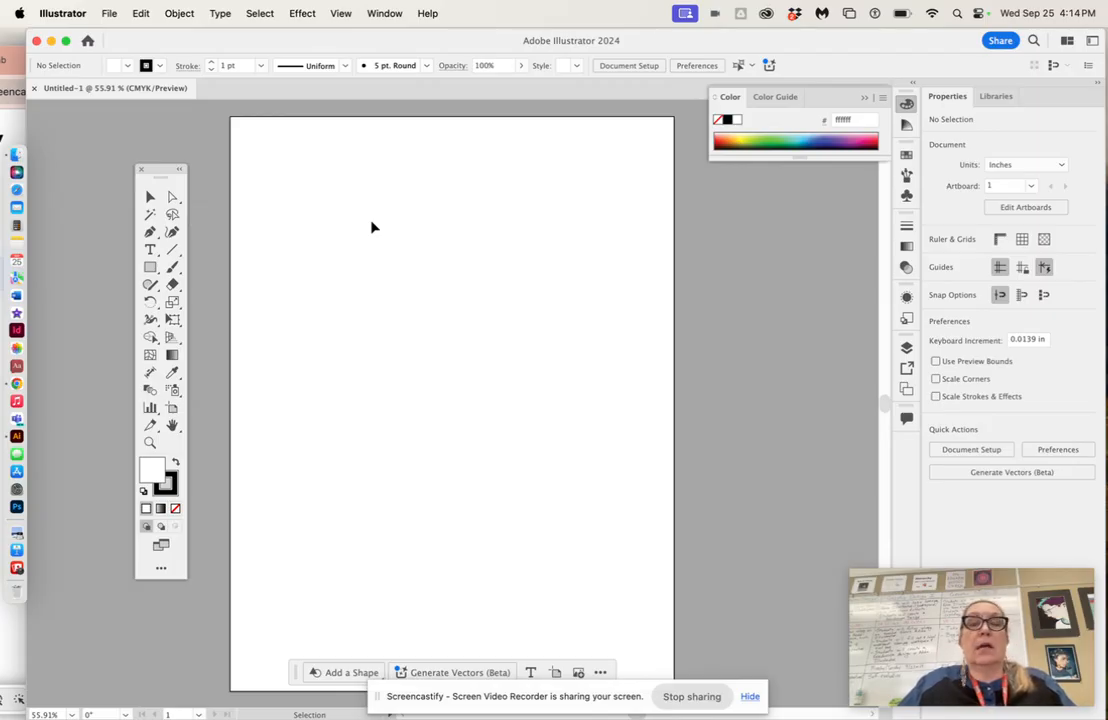
# Step: Place the image "Photo on 9-25-24 at 3.59 PM" from the Desktop near the artboard's upper-left corner
pyautogui.click(110, 14)
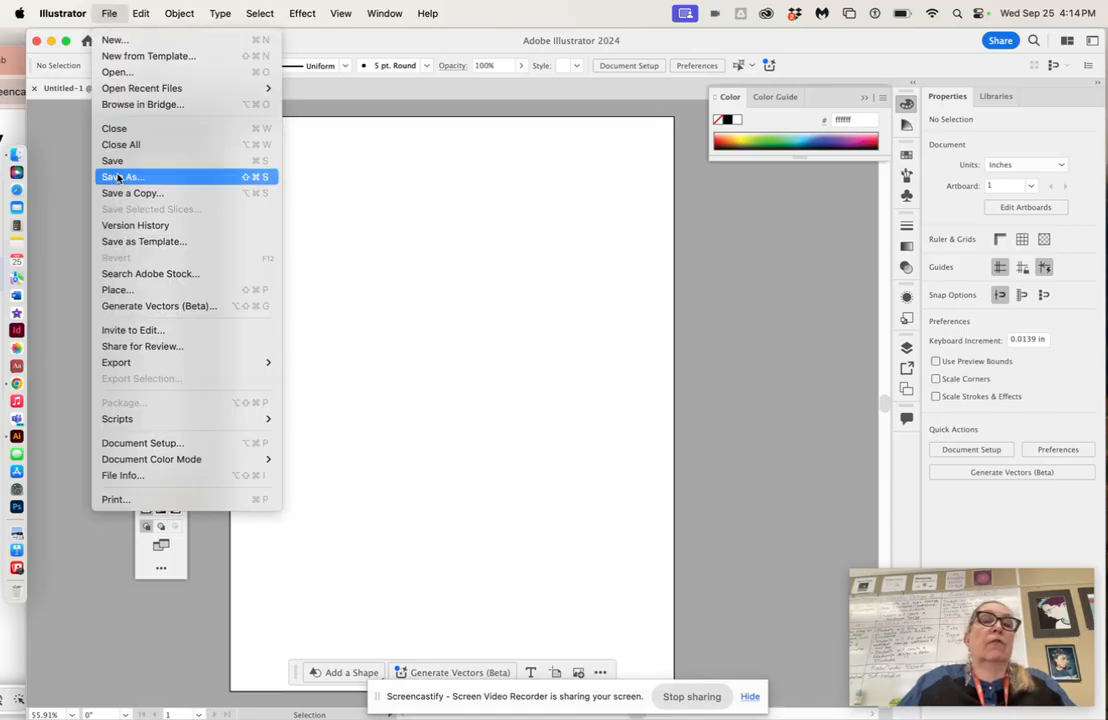
pyautogui.click(112, 290)
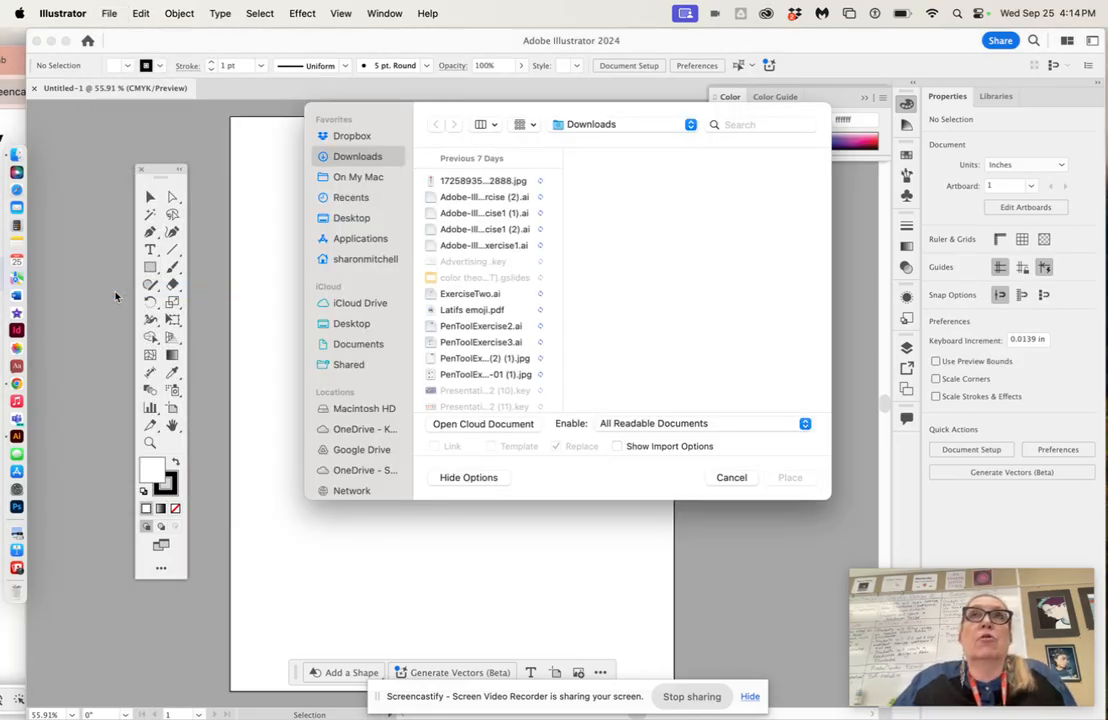
pyautogui.click(360, 220)
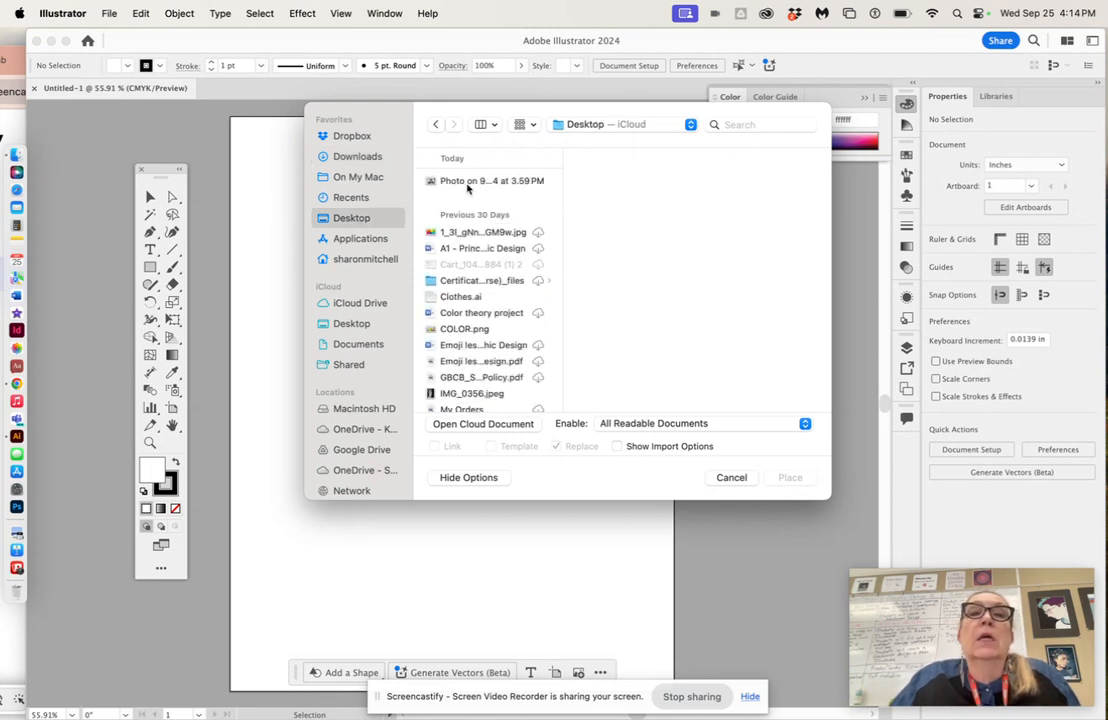
pyautogui.click(466, 182)
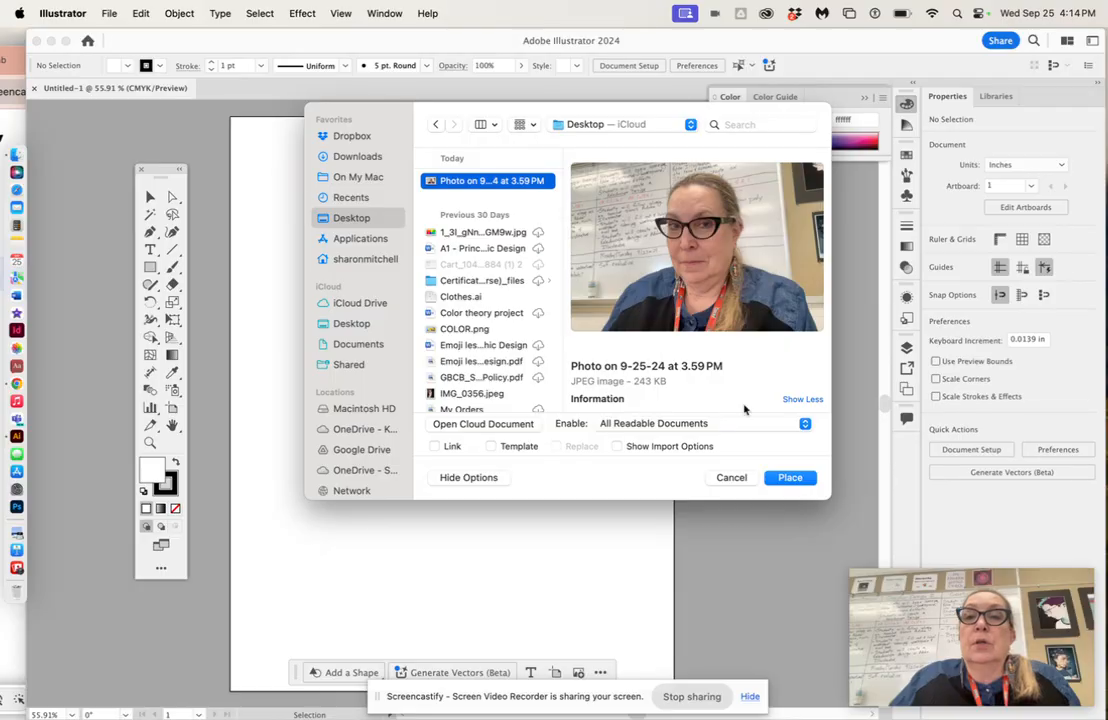
pyautogui.click(792, 478)
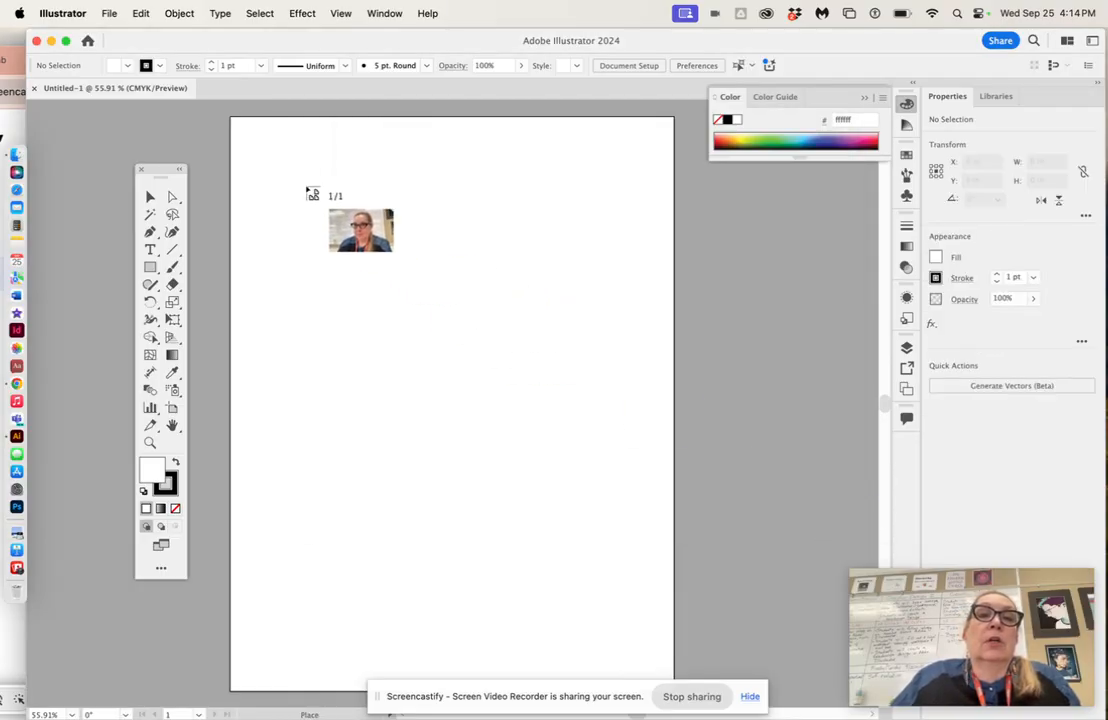
pyautogui.click(244, 148)
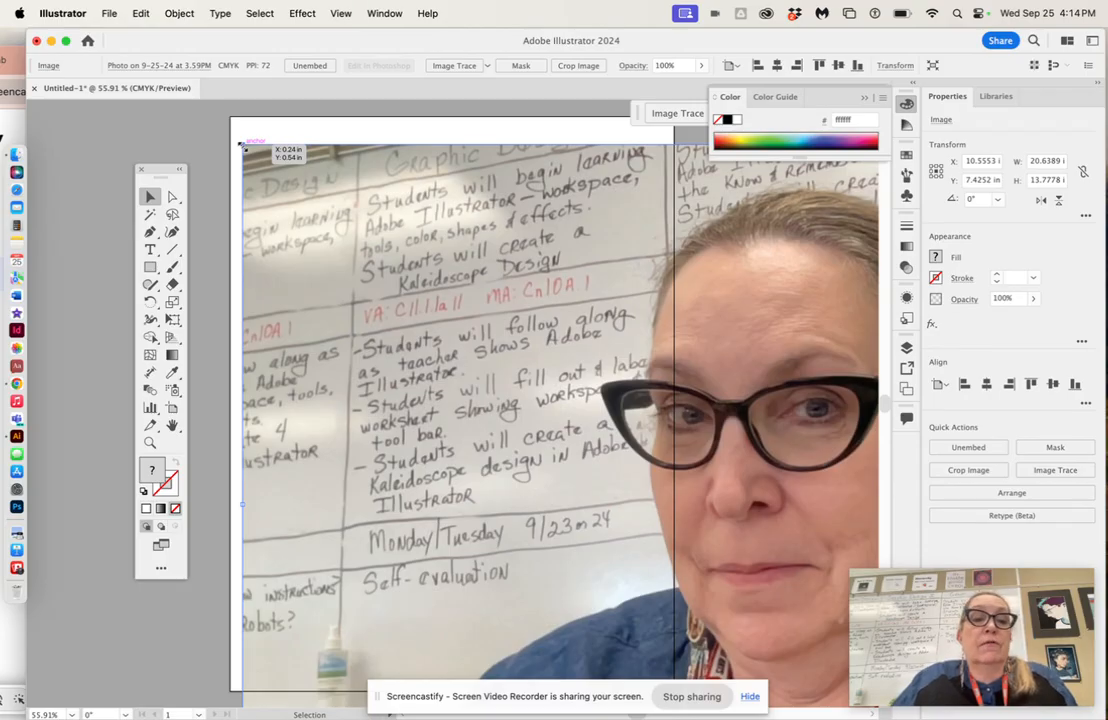
# Step: Scale the placed photo down proportionally to about 13.1 × 8.7 in and move it back over the artboard
pyautogui.moveTo(242, 146); pyautogui.dragTo(485, 411)
pyautogui.moveTo(717, 445); pyautogui.dragTo(278, 204)
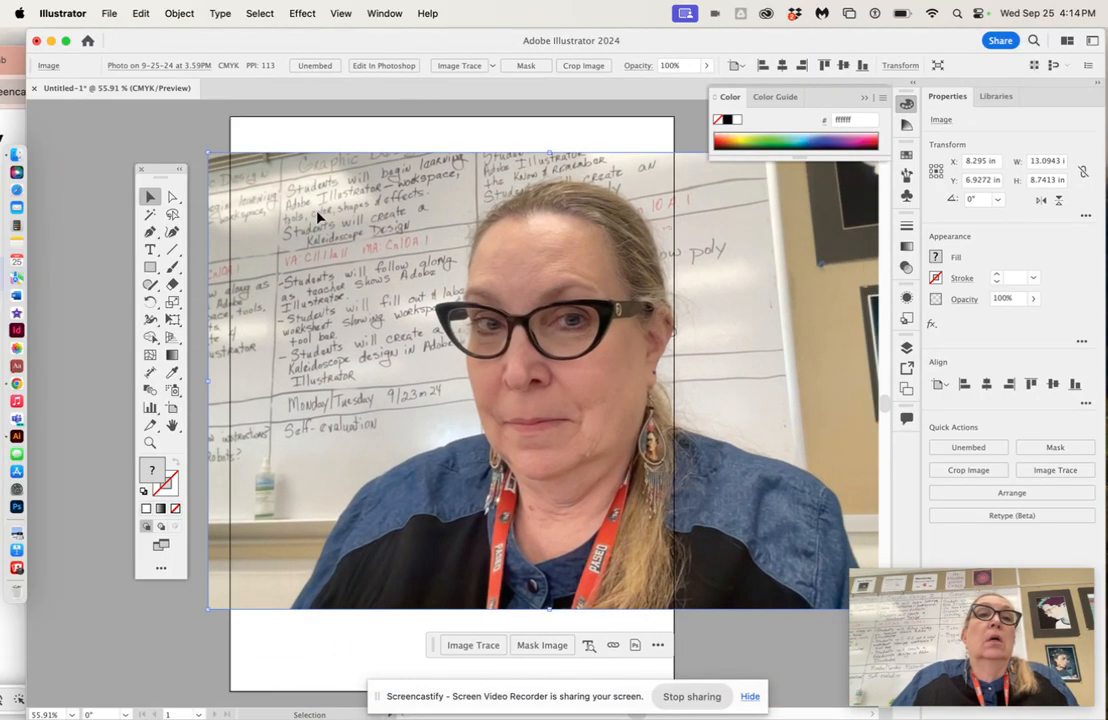
pyautogui.moveTo(209, 153); pyautogui.dragTo(262, 334)
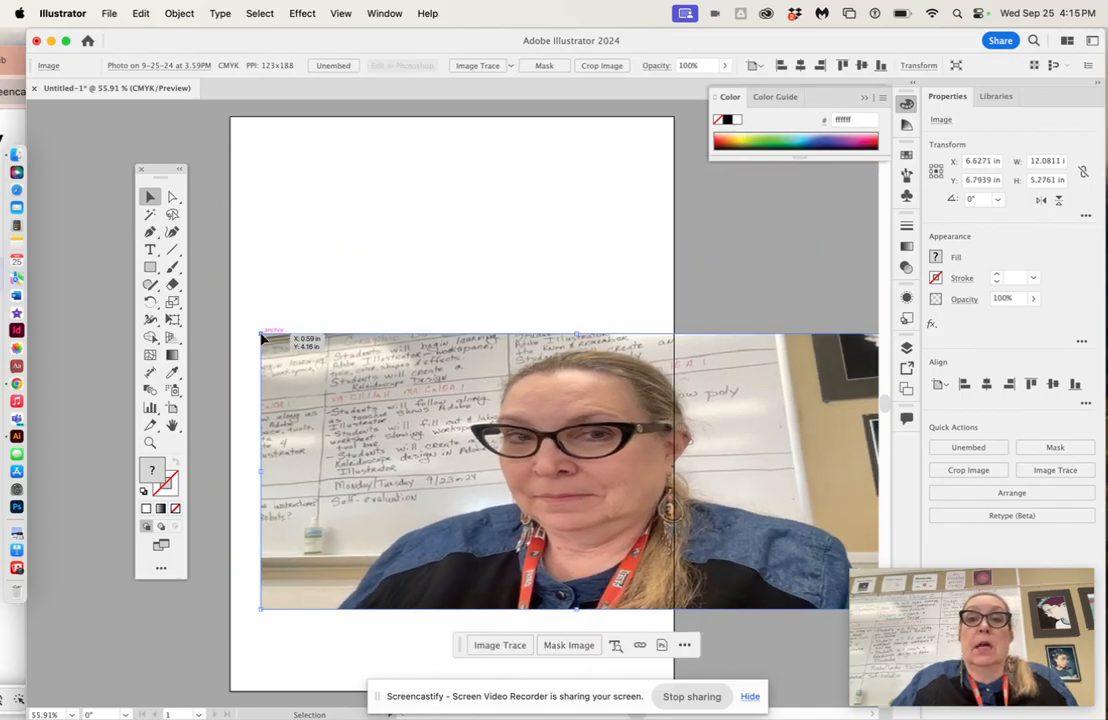
pyautogui.click(141, 14)
pyautogui.click(150, 40)
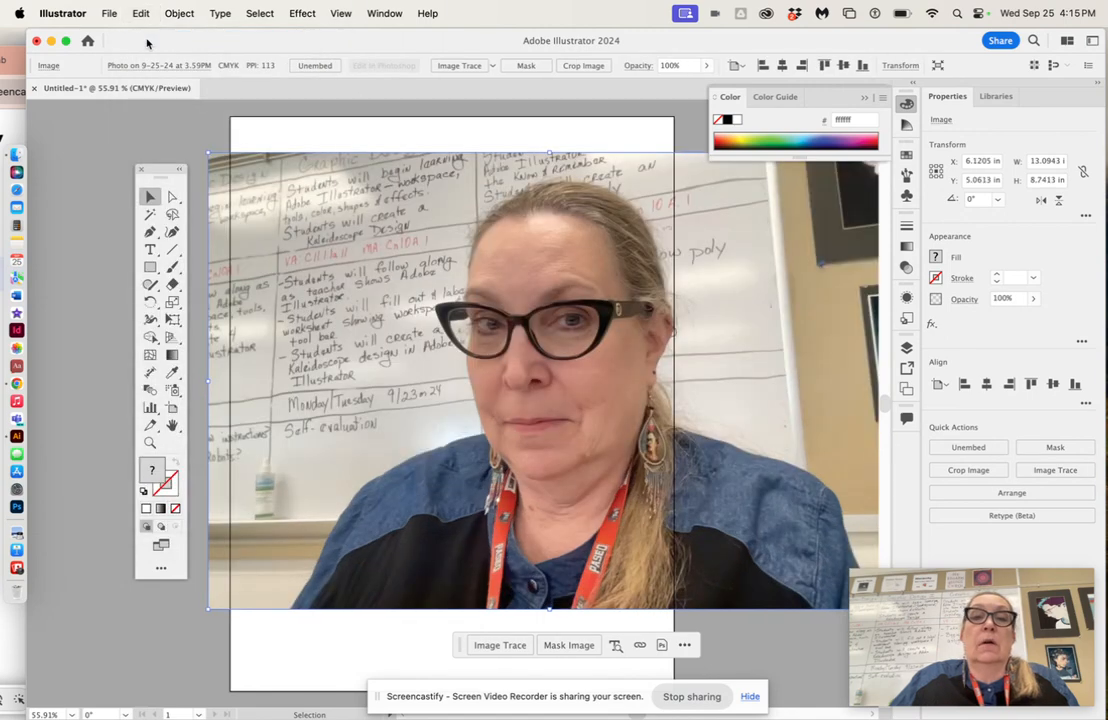
# Step: Enlarge the photo proportionally to about 15.8 × 10.6 in and position it so the face is centred across the artboard
pyautogui.moveTo(517, 270); pyautogui.dragTo(633, 340)
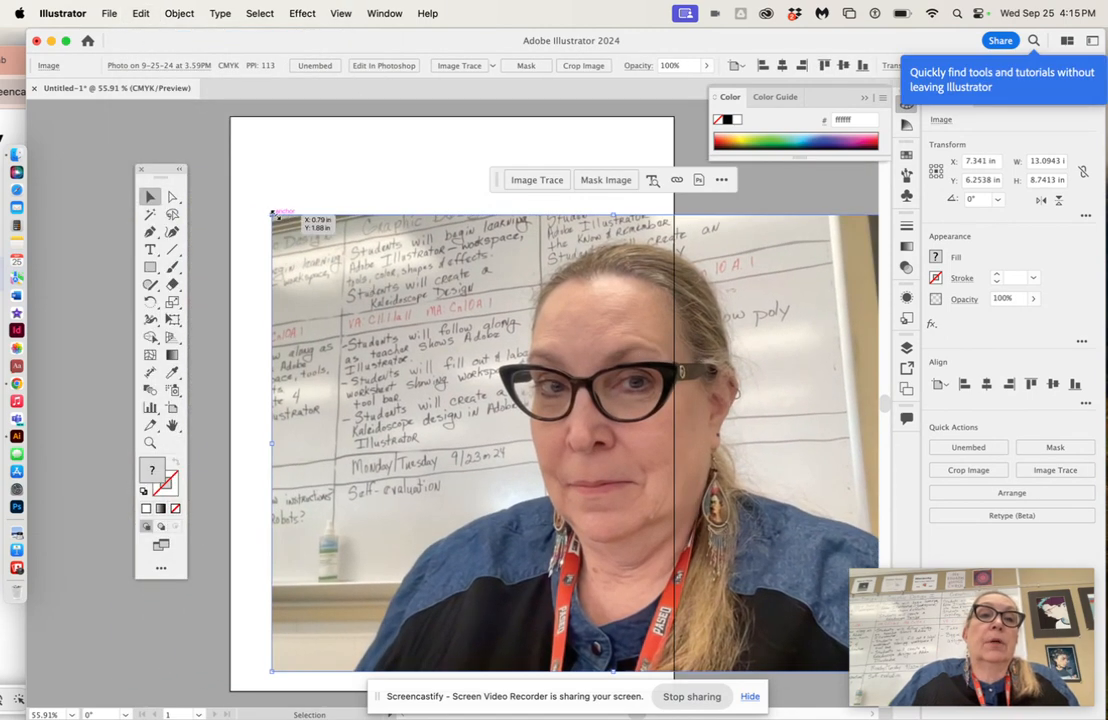
pyautogui.moveTo(272, 215); pyautogui.dragTo(129, 102)
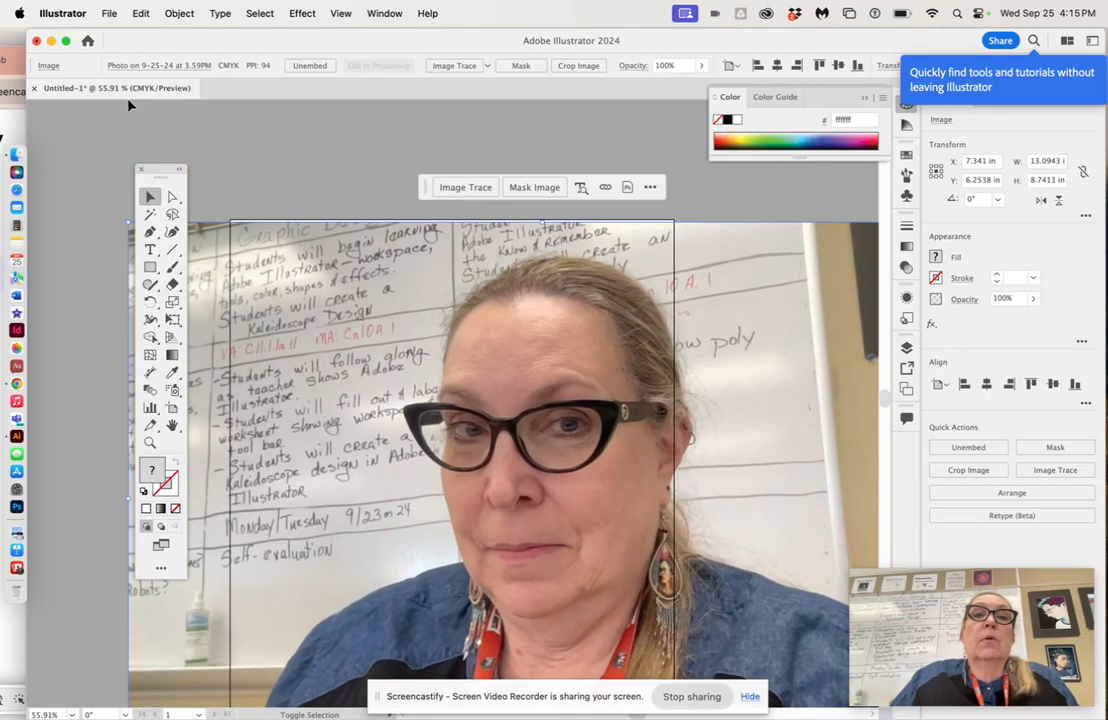
pyautogui.scroll(-5, 336, 352)
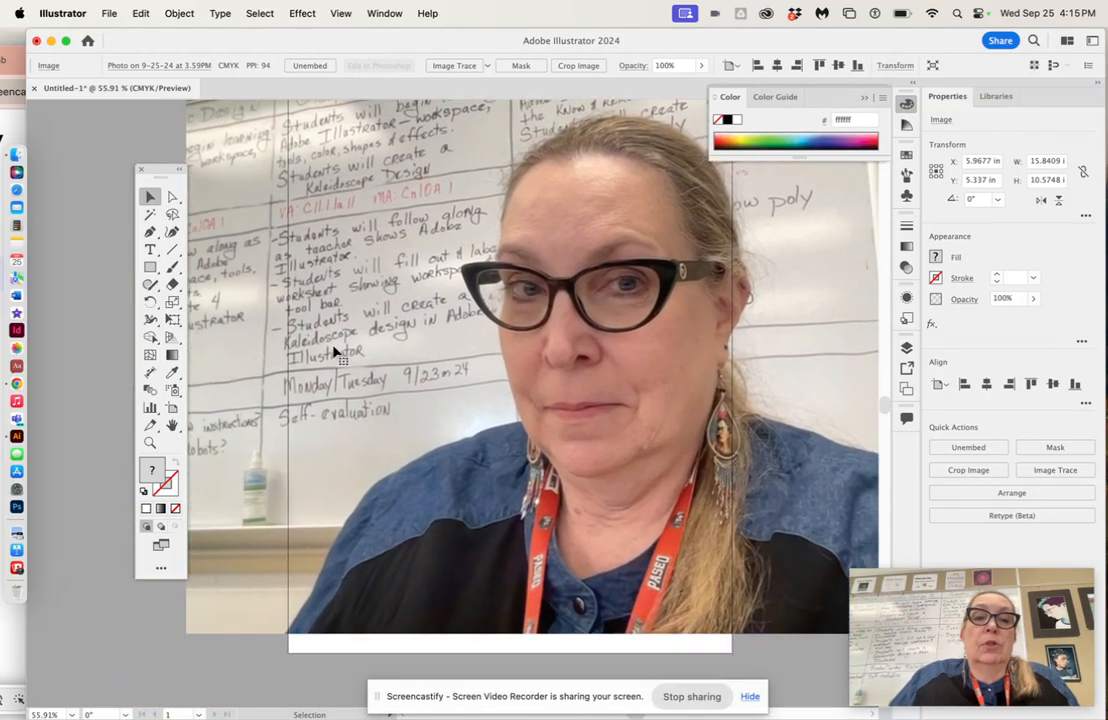
pyautogui.moveTo(606, 296); pyautogui.dragTo(528, 313)
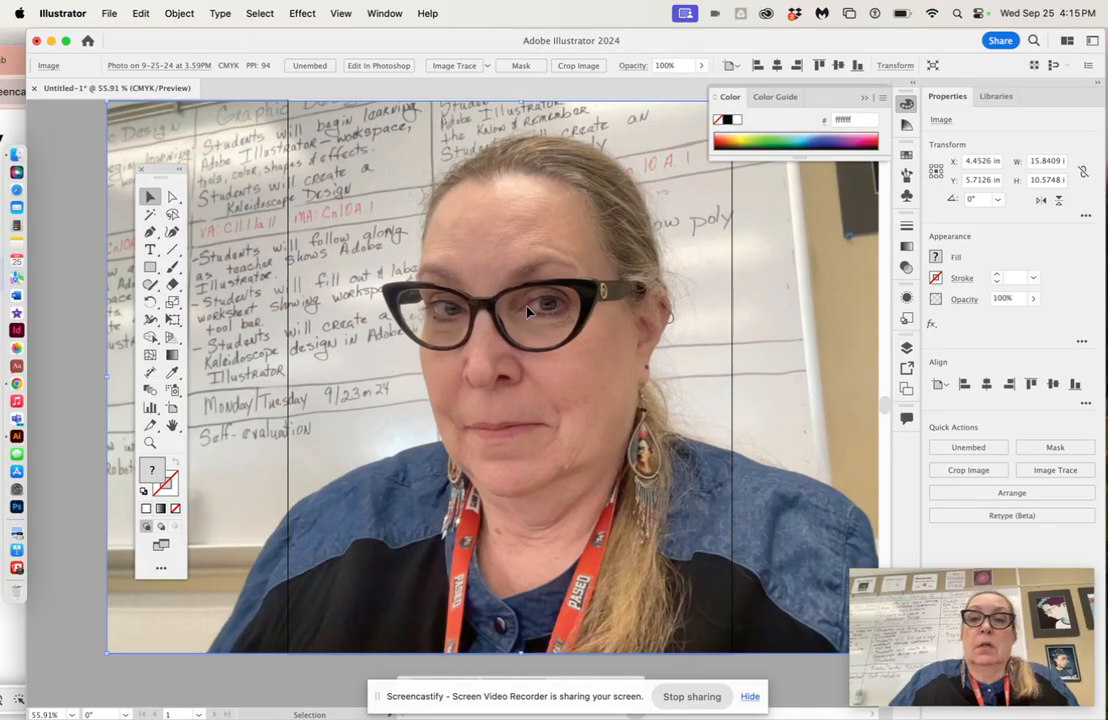
pyautogui.hscroll(1, 527, 312)
pyautogui.scroll(1, 527, 312)
pyautogui.scroll(-1, 527, 312)
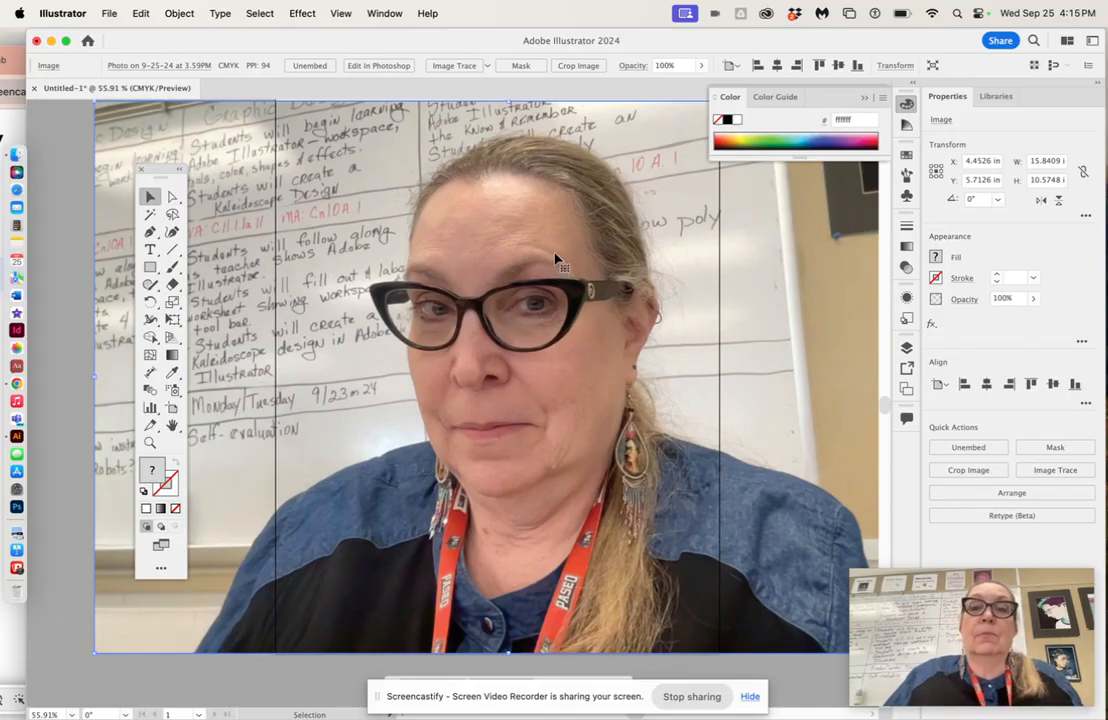
pyautogui.moveTo(559, 260); pyautogui.dragTo(543, 255)
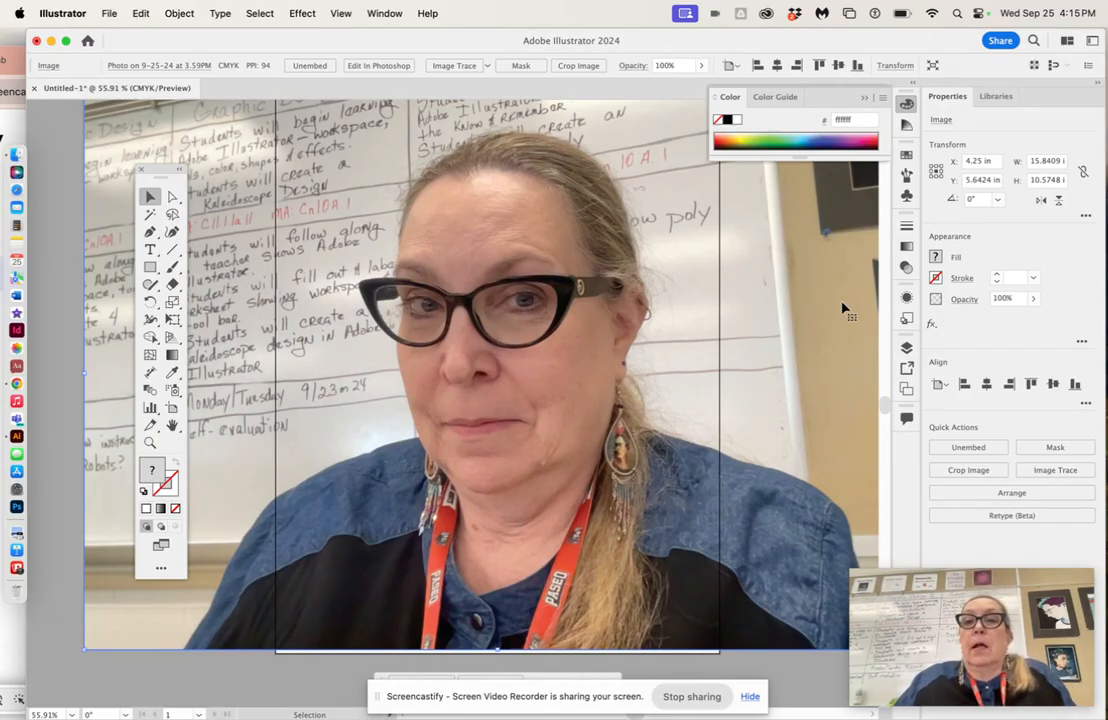
# Step: Show the document's layers and lower the photo's opacity to 46%
pyautogui.click(906, 348)
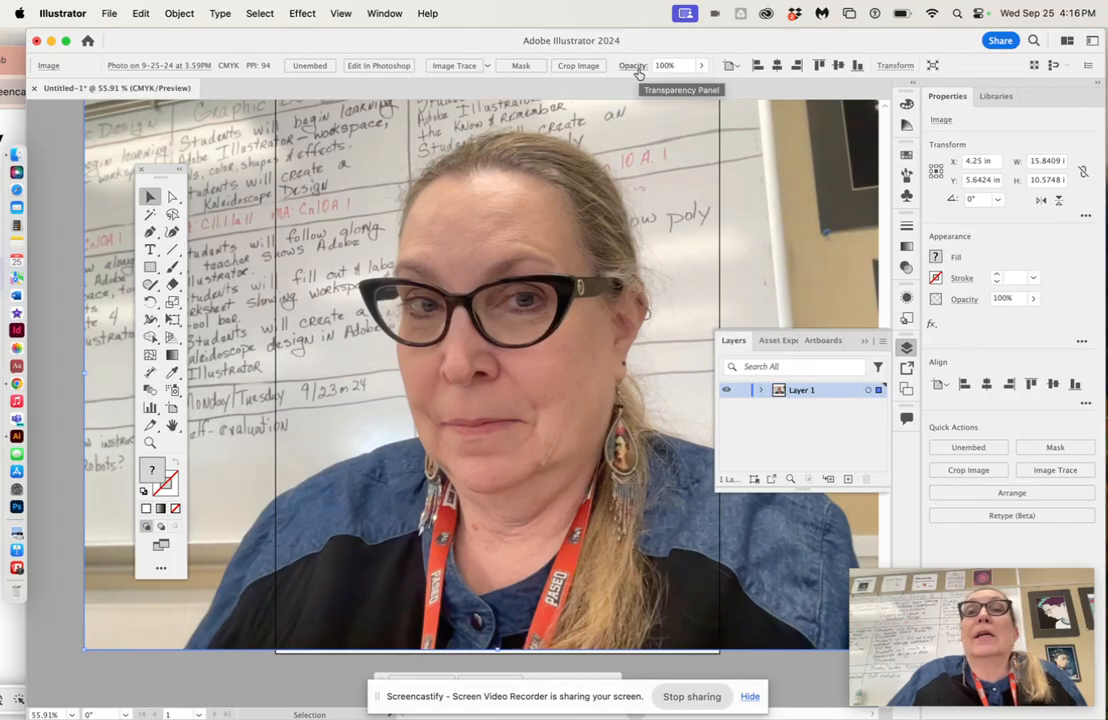
pyautogui.click(702, 67)
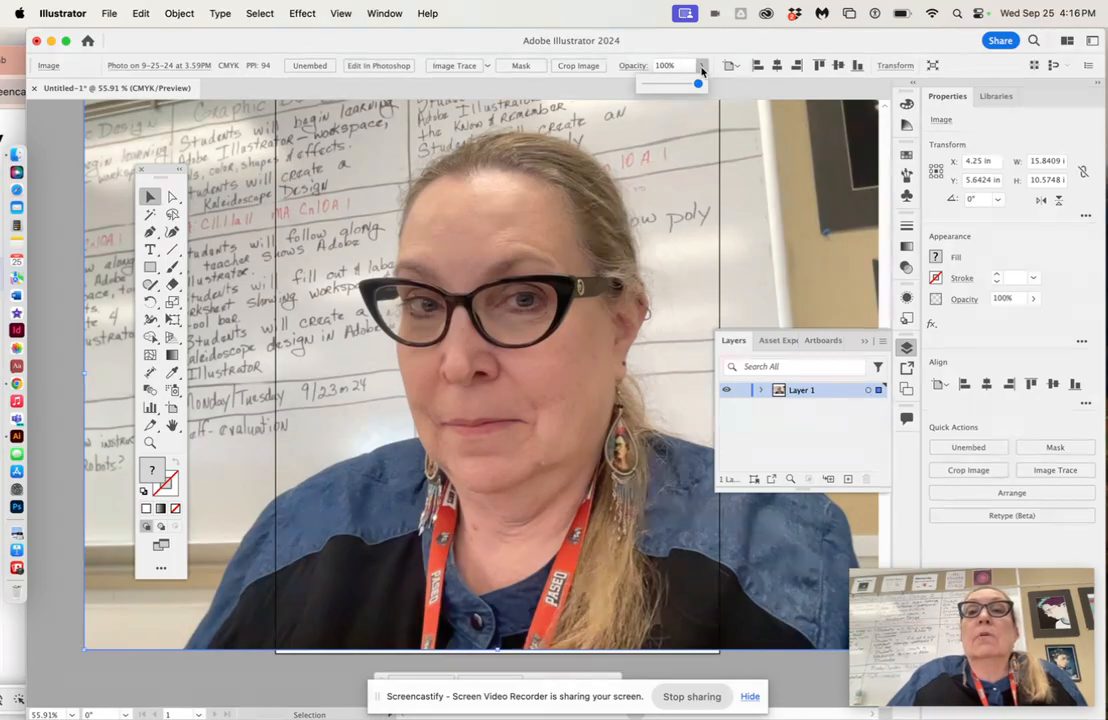
pyautogui.moveTo(698, 87); pyautogui.dragTo(666, 89)
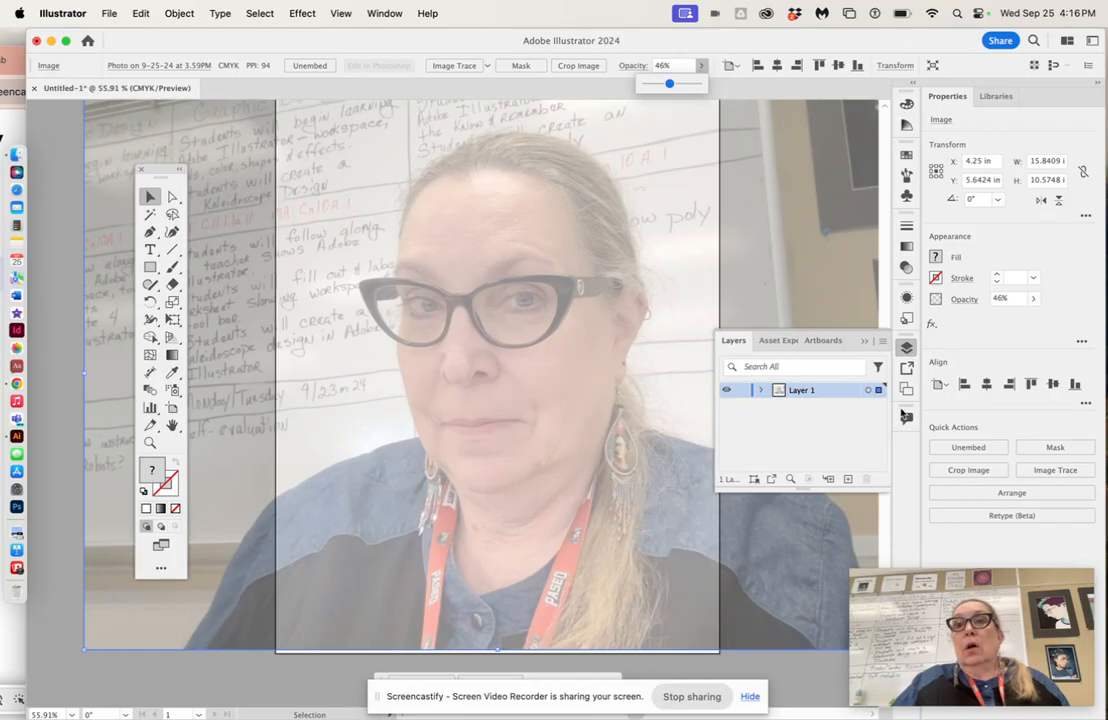
# Step: Lock Layer 1 containing the photo and add a new layer above it
pyautogui.click(385, 13)
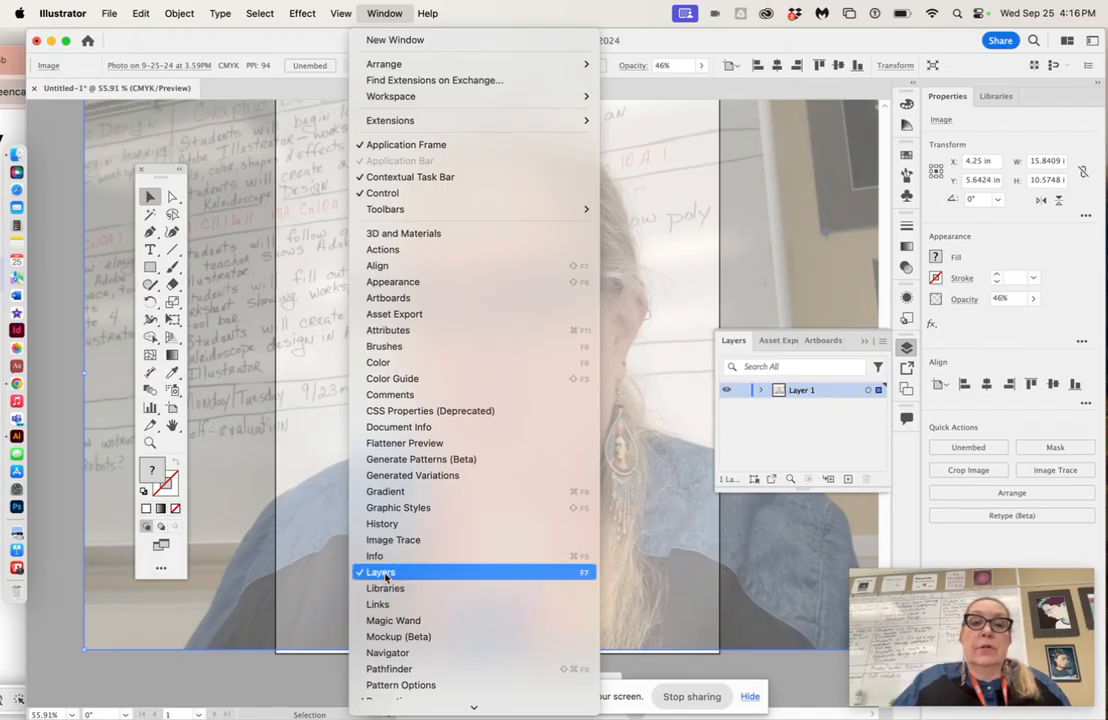
pyautogui.click(740, 345)
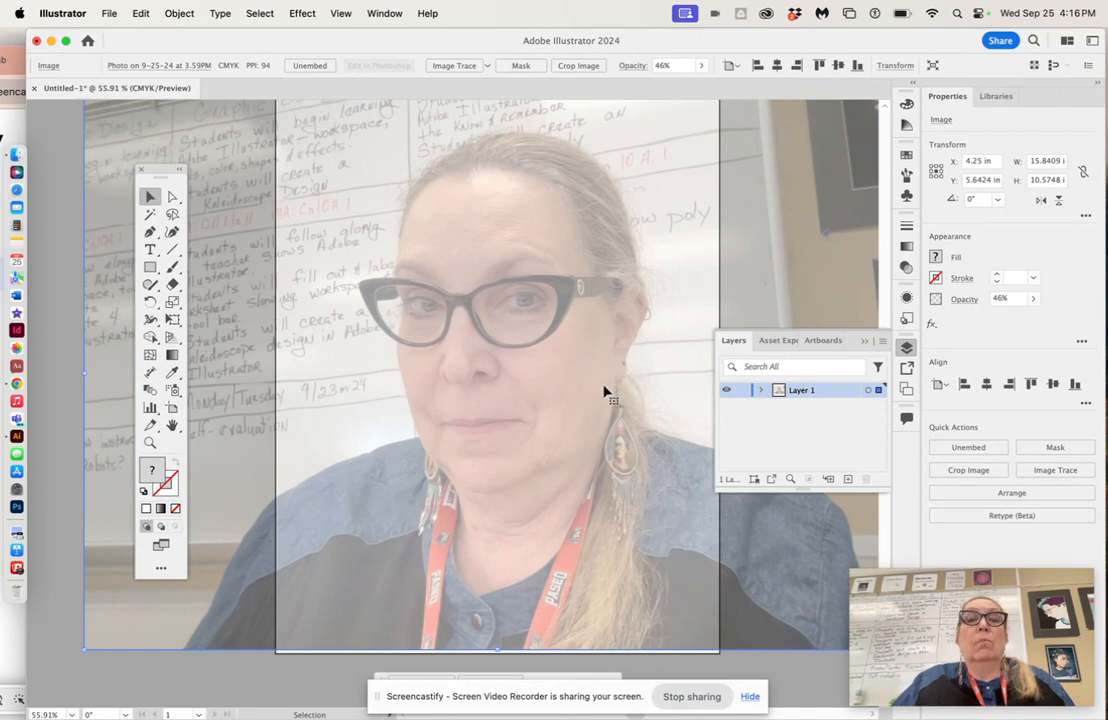
pyautogui.click(743, 391)
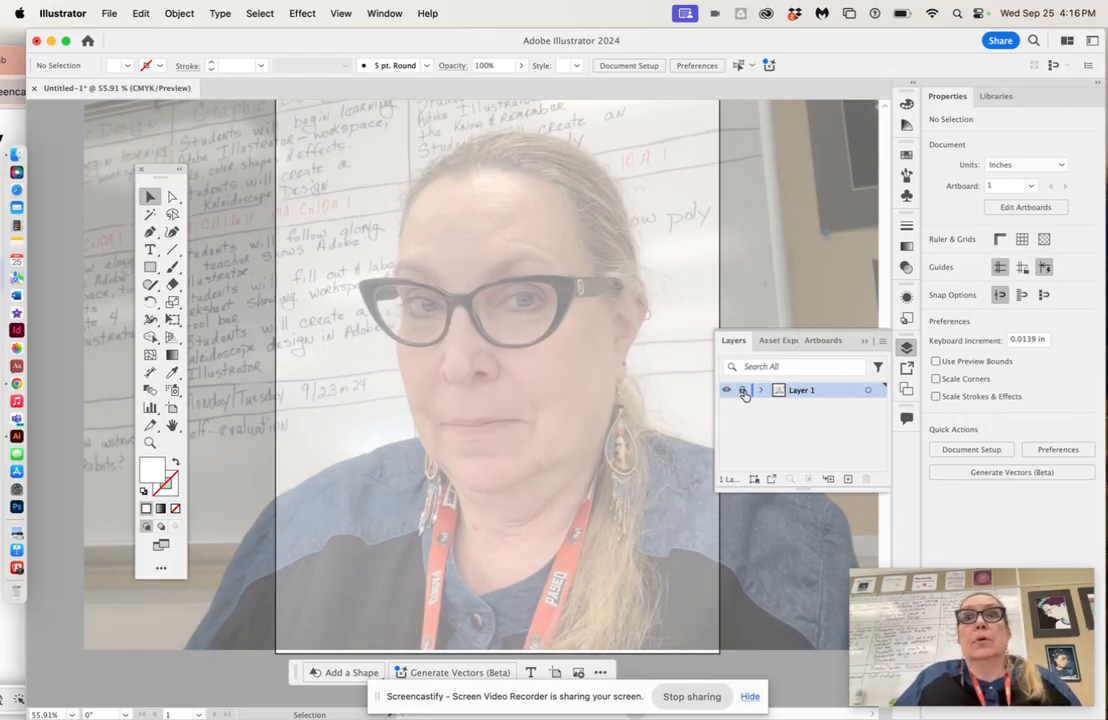
pyautogui.click(743, 390)
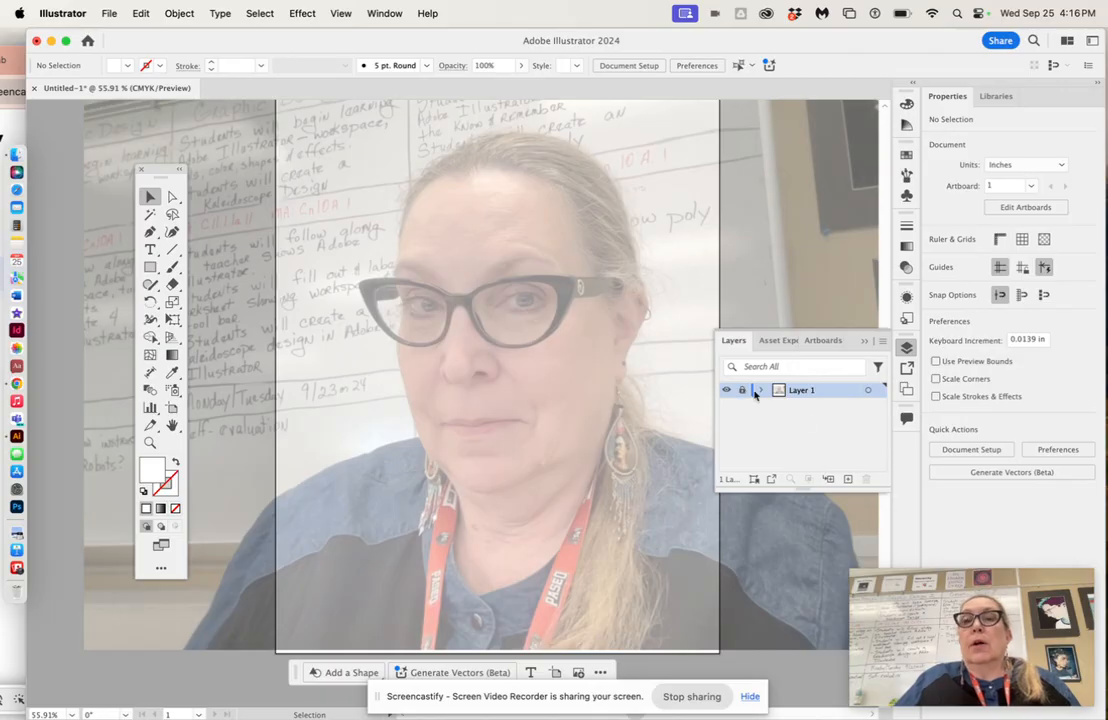
pyautogui.click(847, 480)
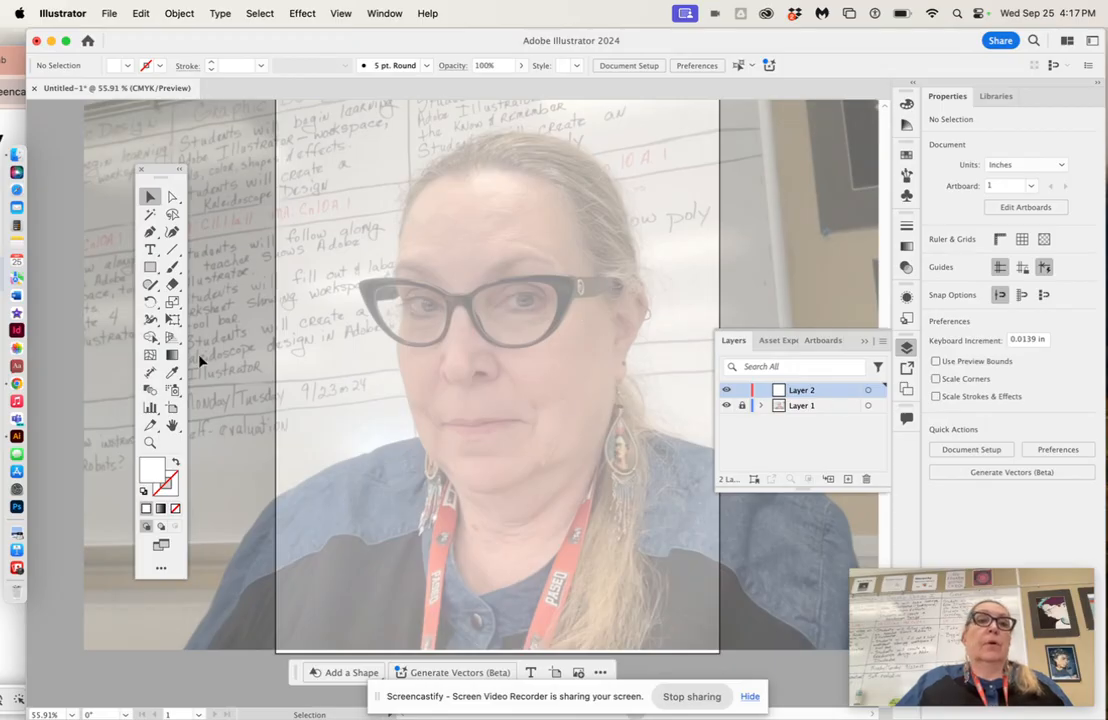
# Step: Trace the outer edge of the hair with the Curvature tool, from the forehead's edge over the crown to the opposite temple, about 4.5 × 2.7 in
pyautogui.moveTo(164, 181); pyautogui.dragTo(201, 152)
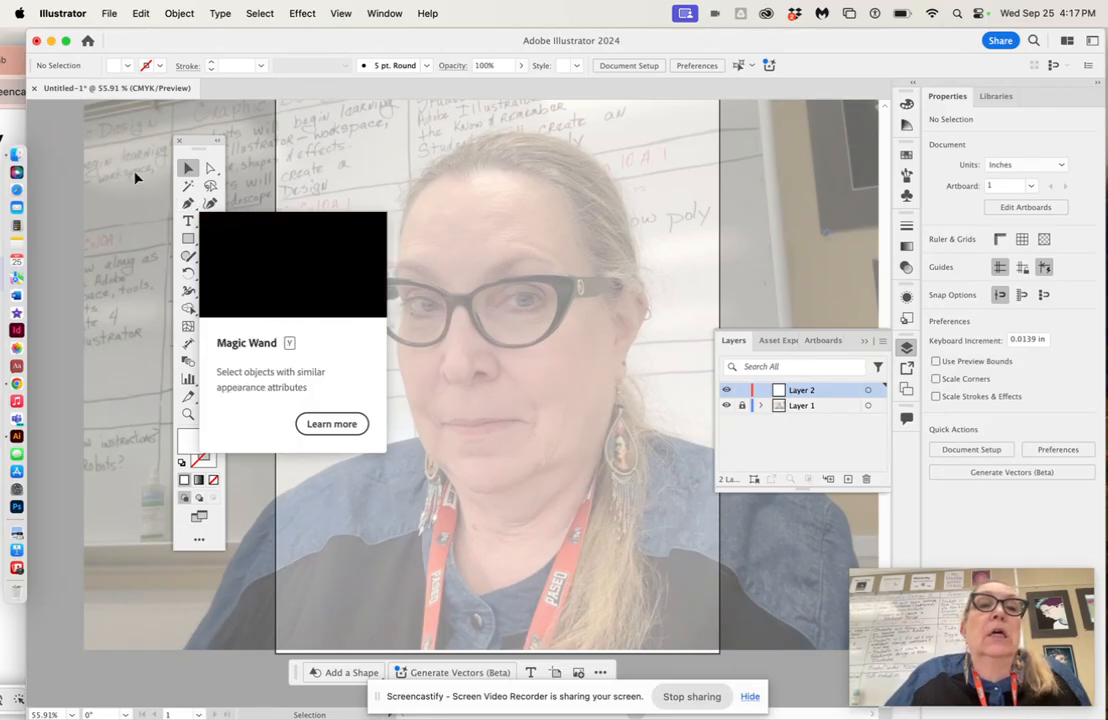
pyautogui.click(211, 204)
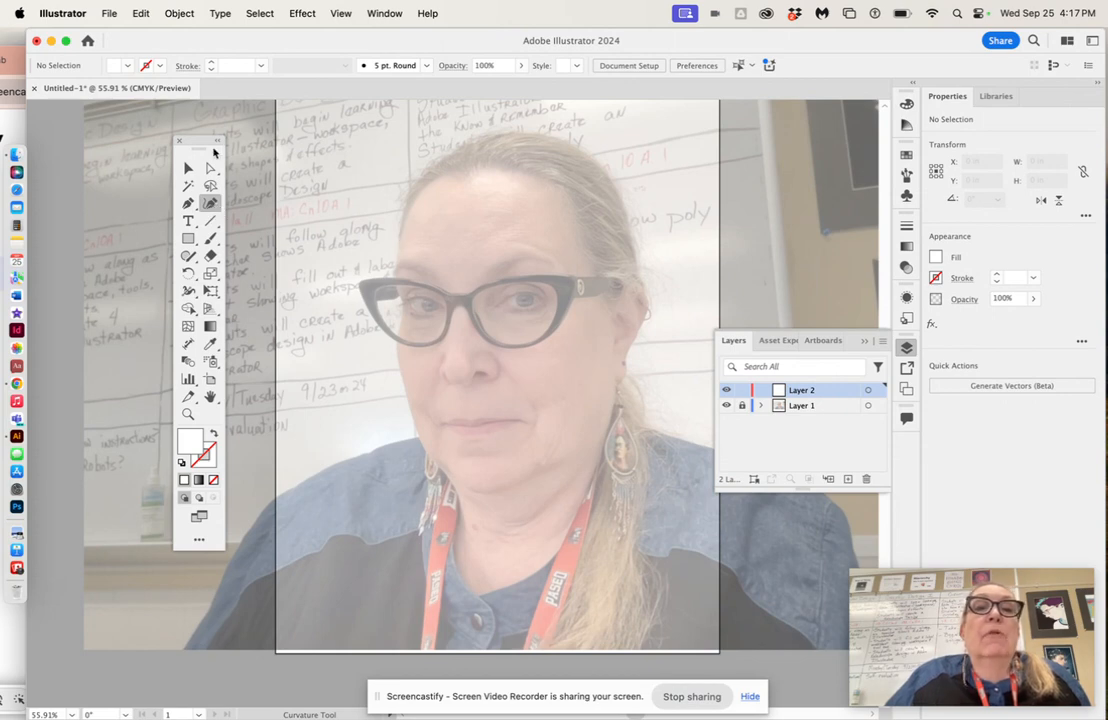
pyautogui.moveTo(199, 145); pyautogui.dragTo(299, 119)
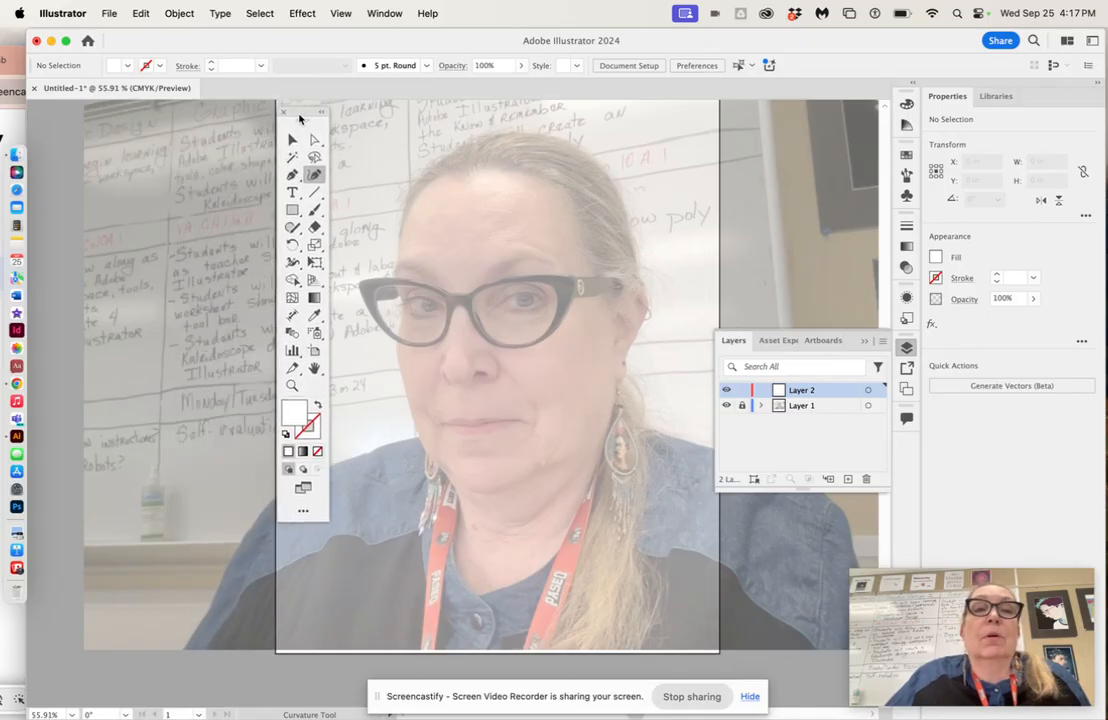
pyautogui.click(401, 234)
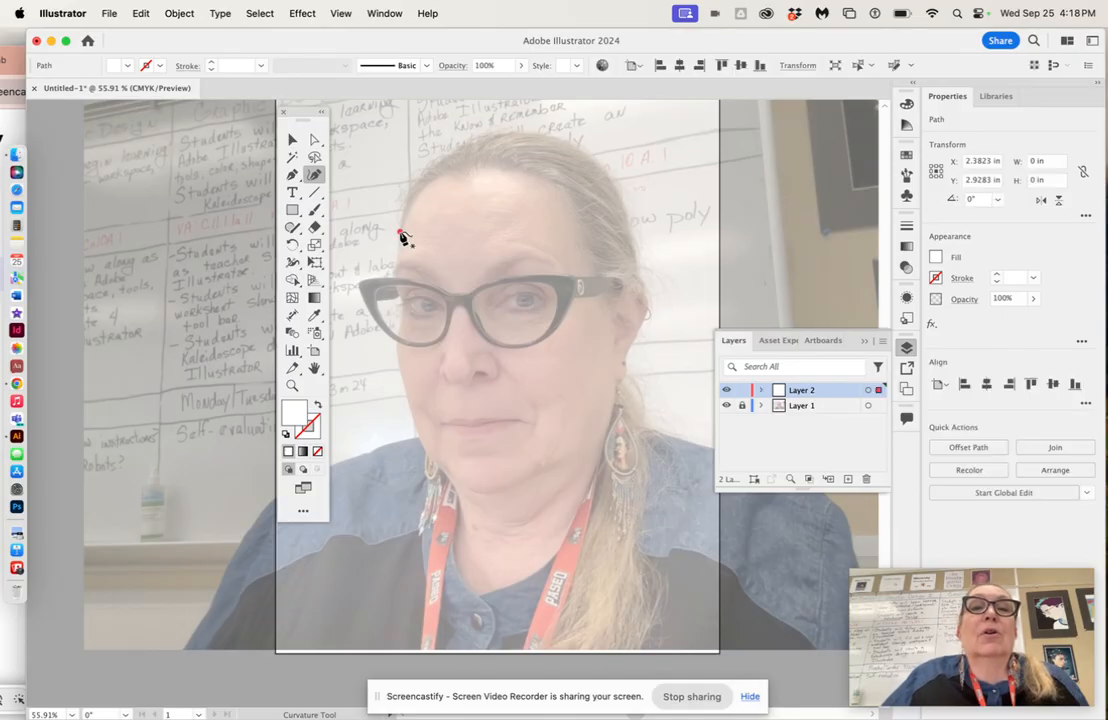
pyautogui.click(413, 182)
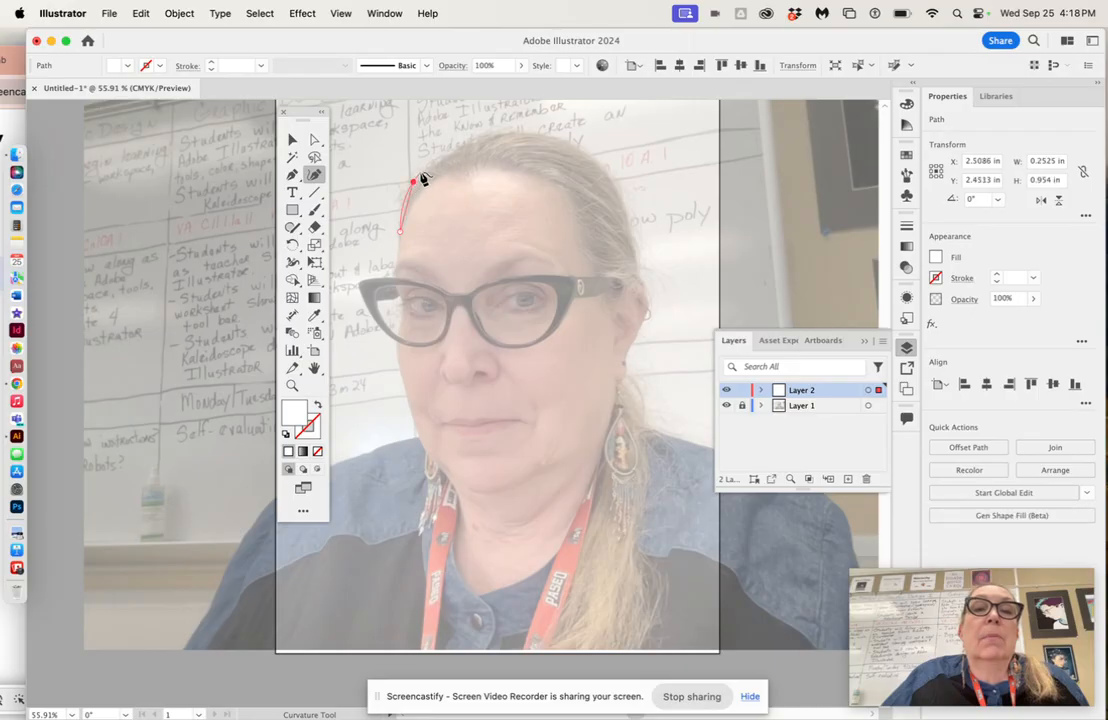
pyautogui.click(441, 162)
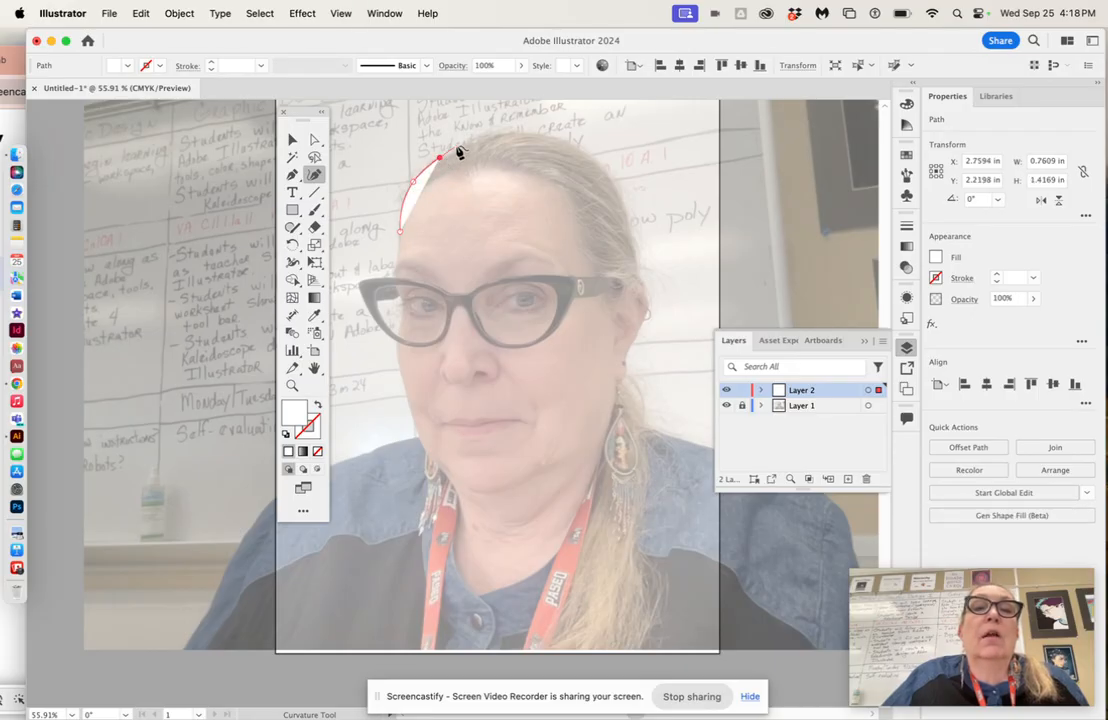
pyautogui.click(472, 141)
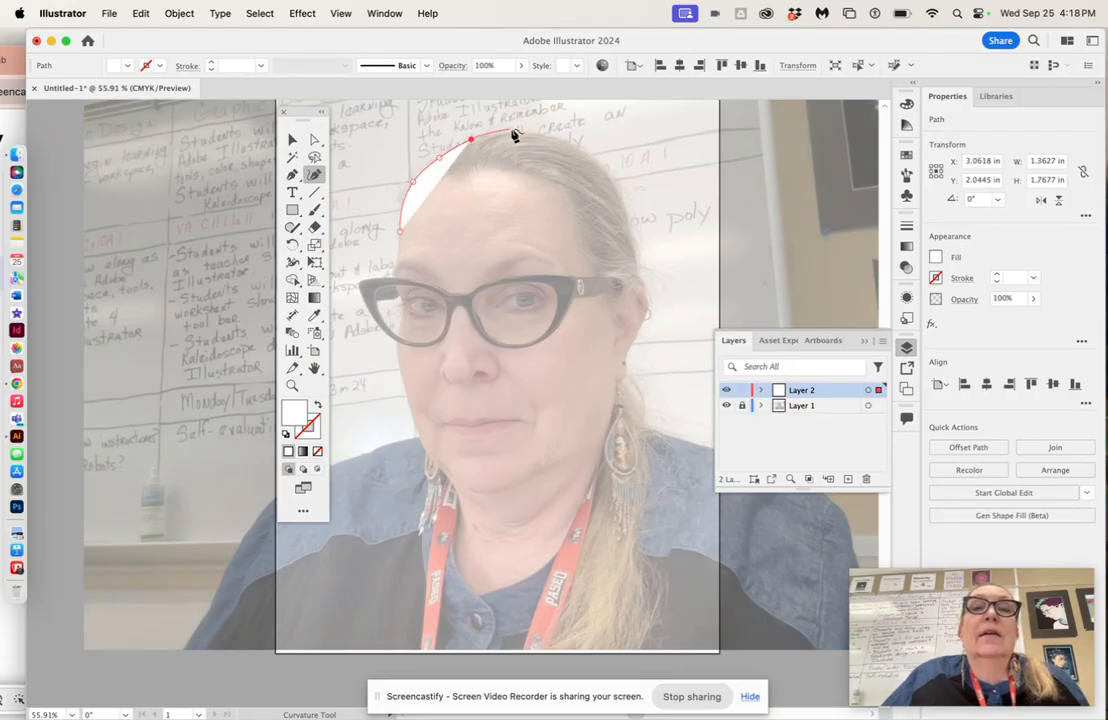
pyautogui.click(519, 132)
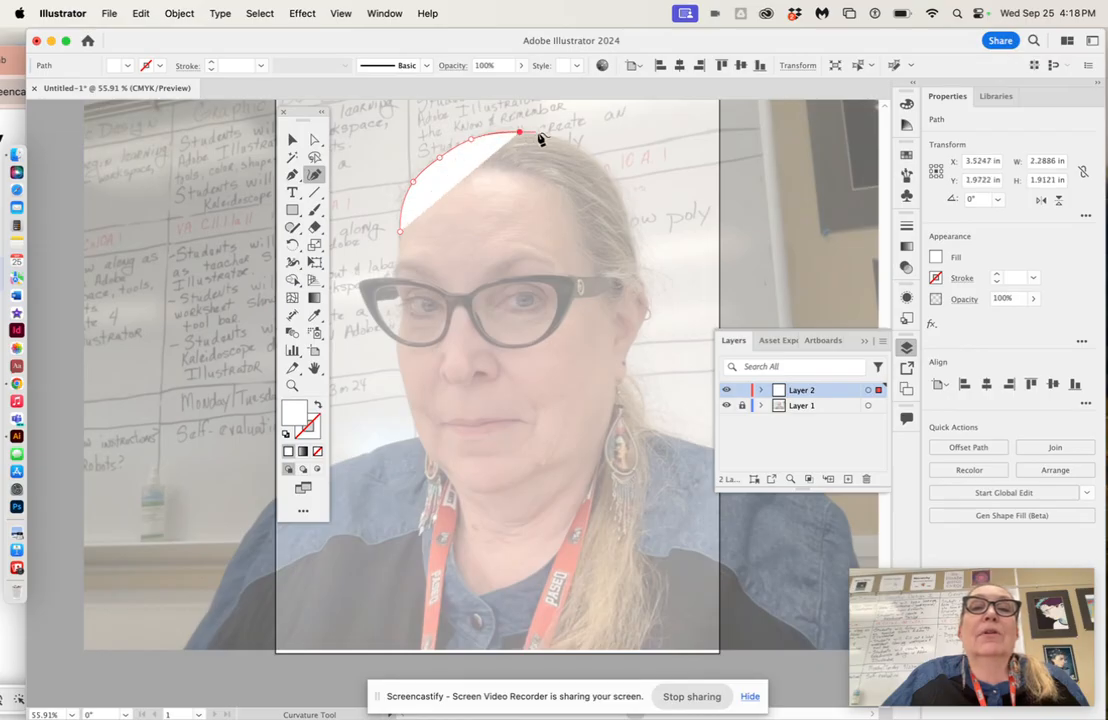
pyautogui.click(596, 161)
pyautogui.click(623, 207)
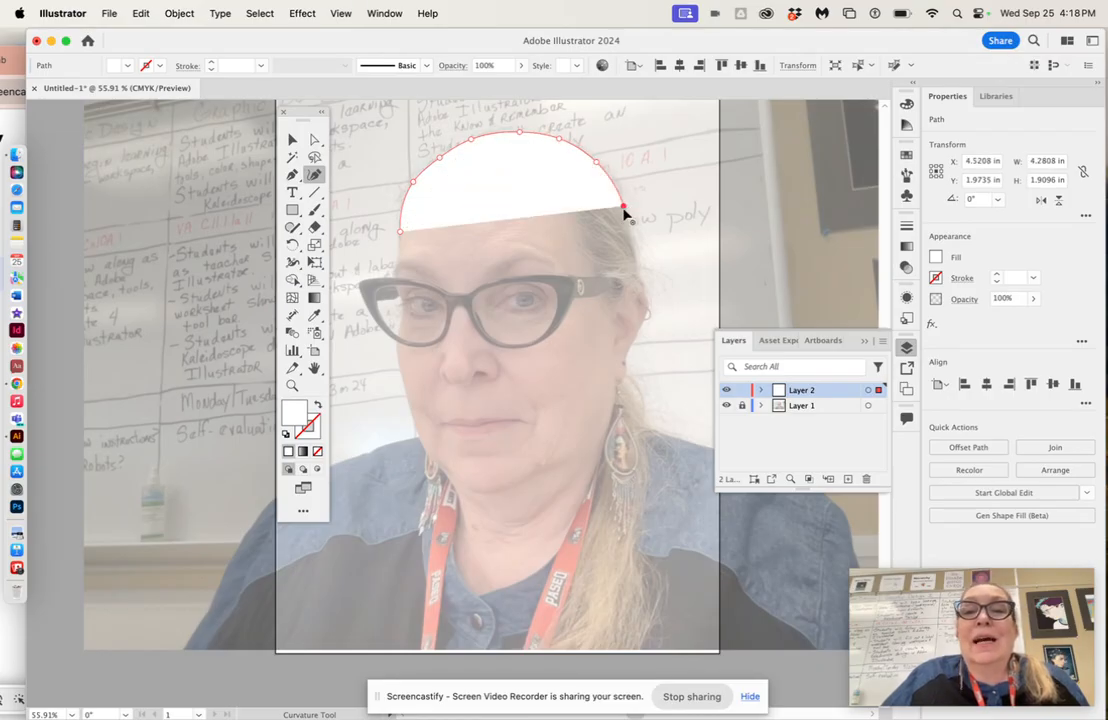
pyautogui.click(635, 253)
pyautogui.click(635, 277)
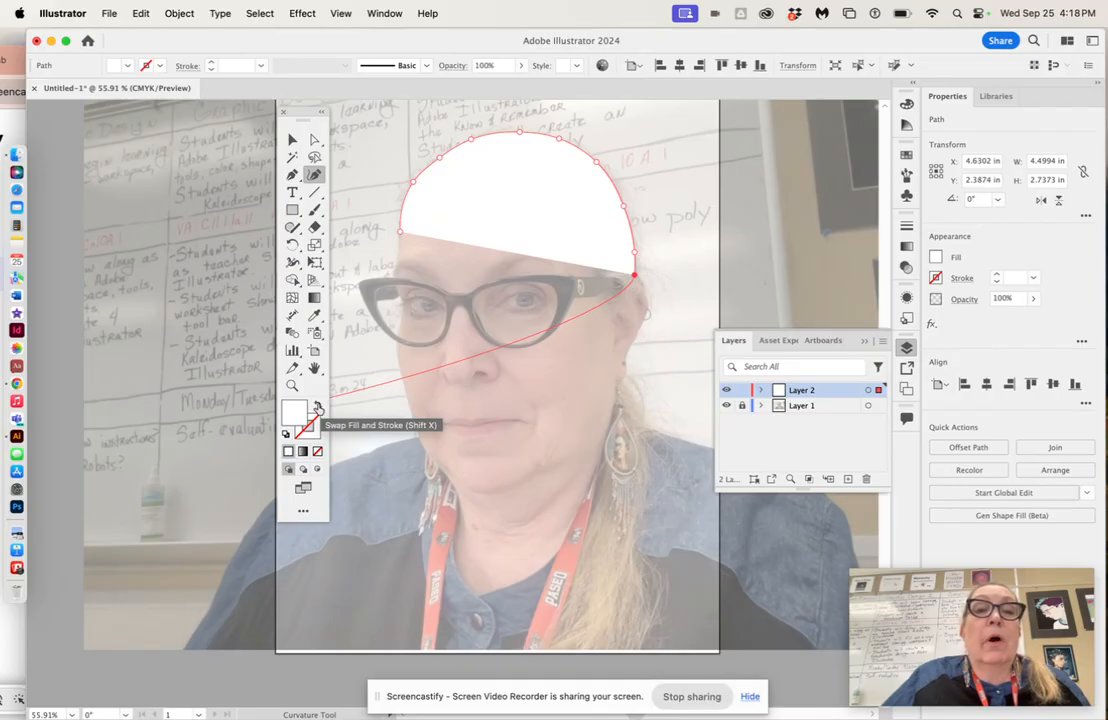
# Step: Swap the hair path's fill and stroke so it has no fill, and set the stroke colour to near-black 070606
pyautogui.click(318, 408)
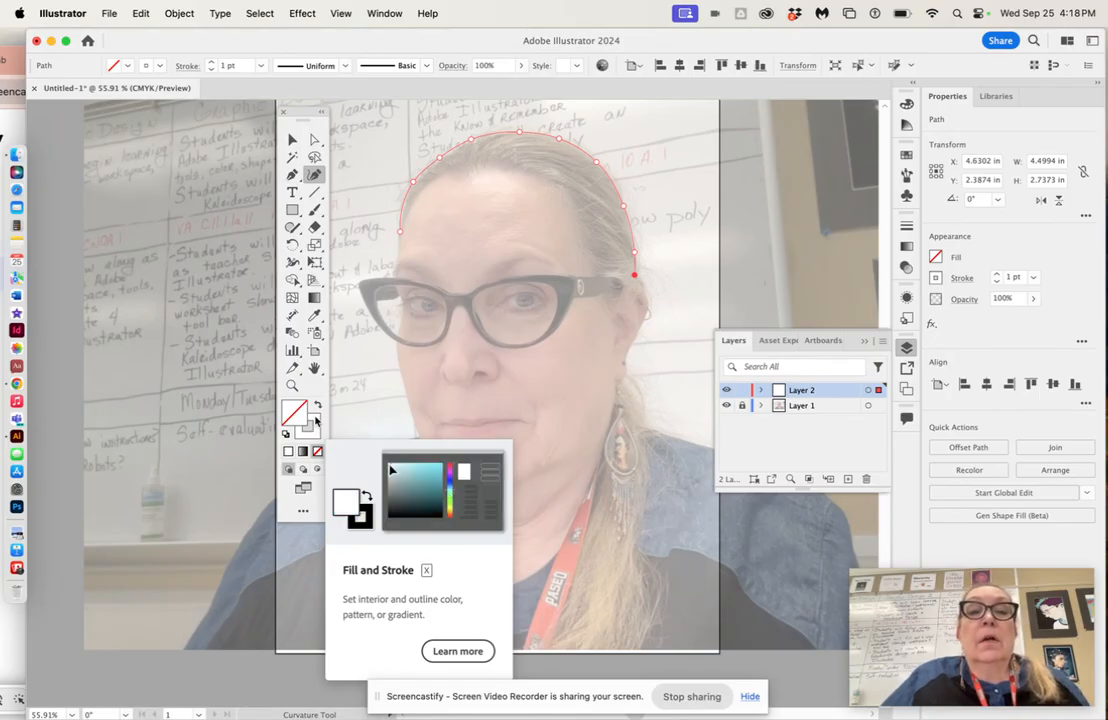
pyautogui.doubleClick(314, 421)
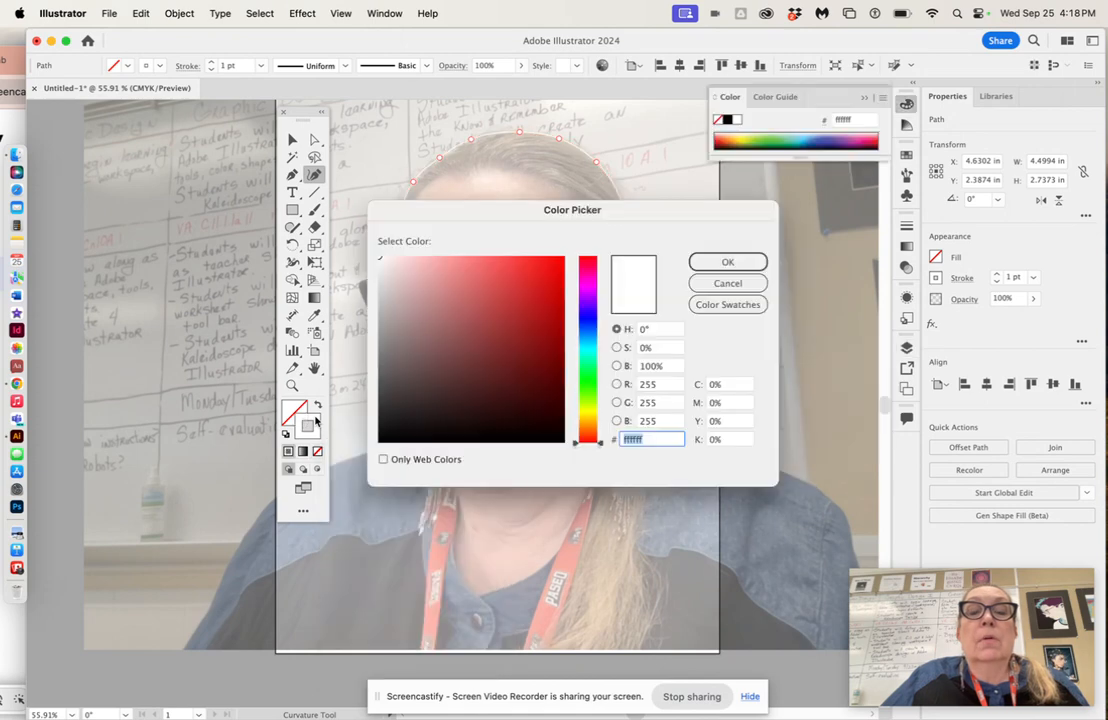
pyautogui.click(393, 435)
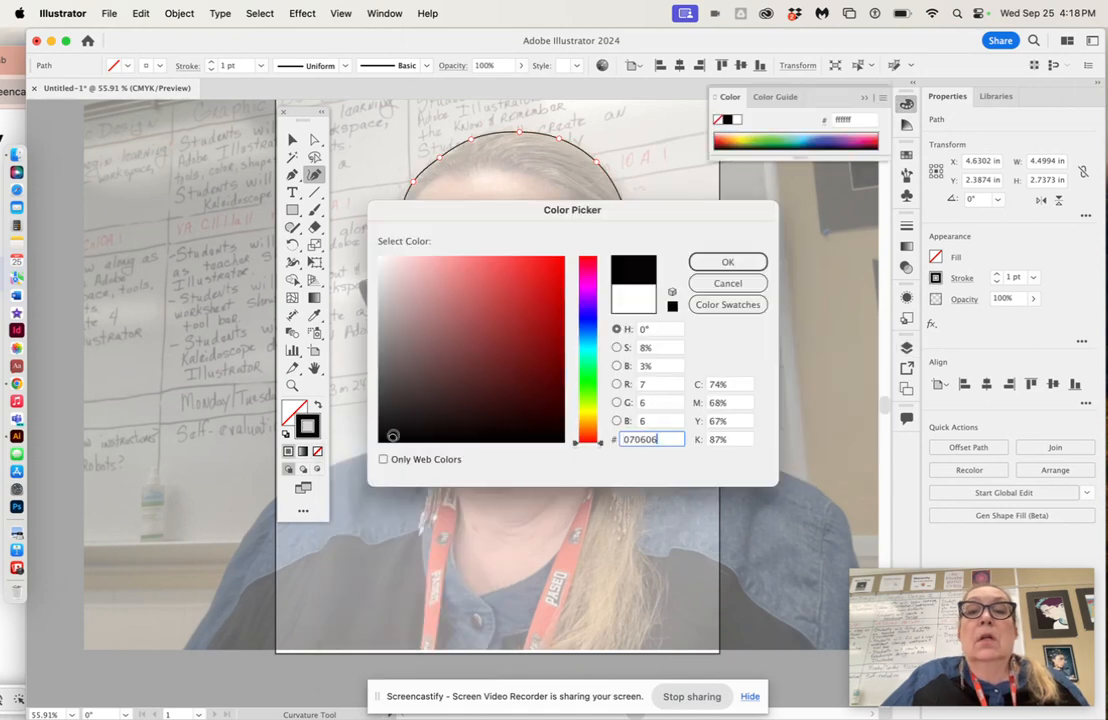
pyautogui.click(728, 261)
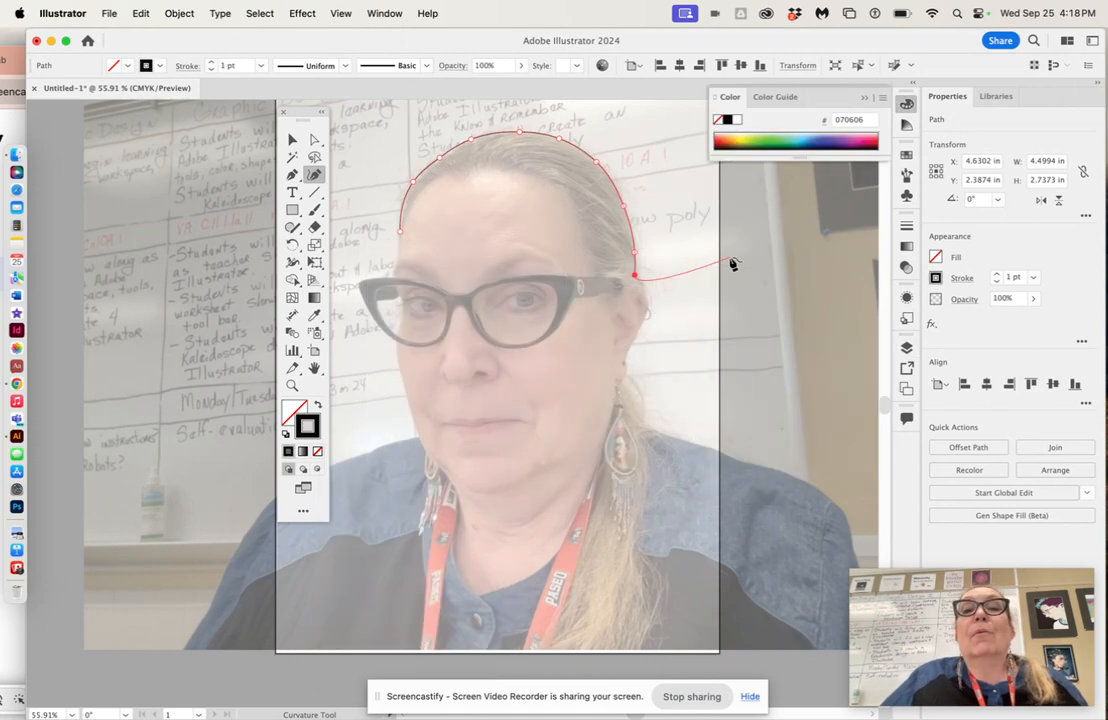
# Step: Continue the hair path with the Pen tool, across the temple above the glasses and back along the forehead hairline
pyautogui.click(633, 274)
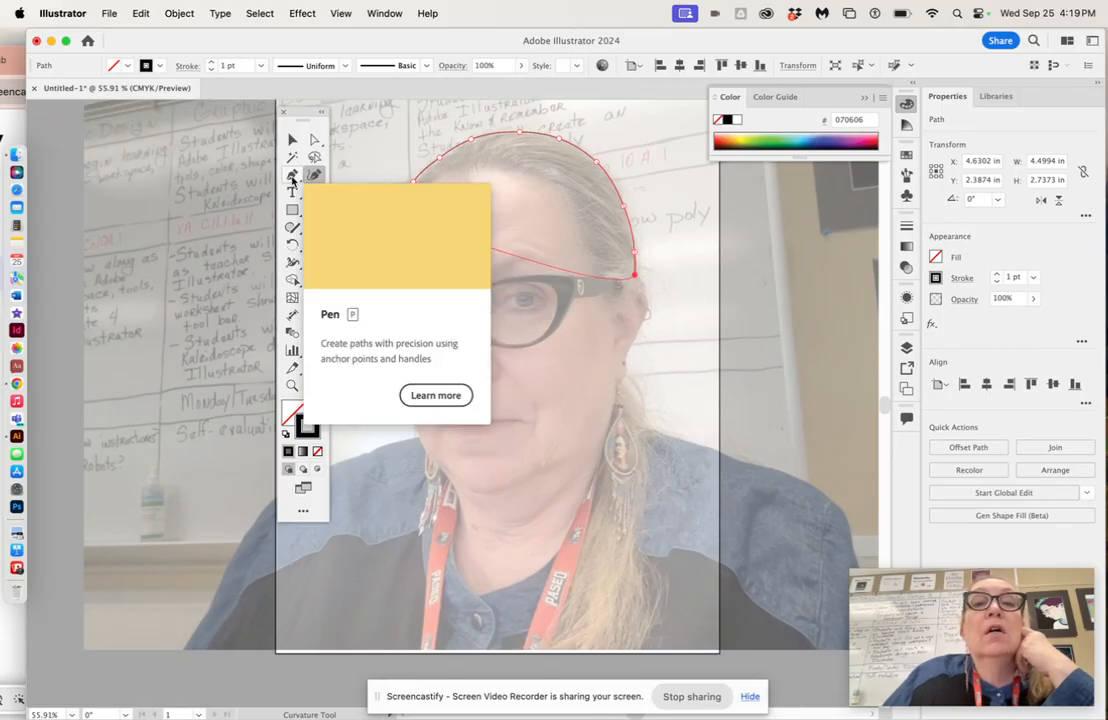
pyautogui.click(292, 176)
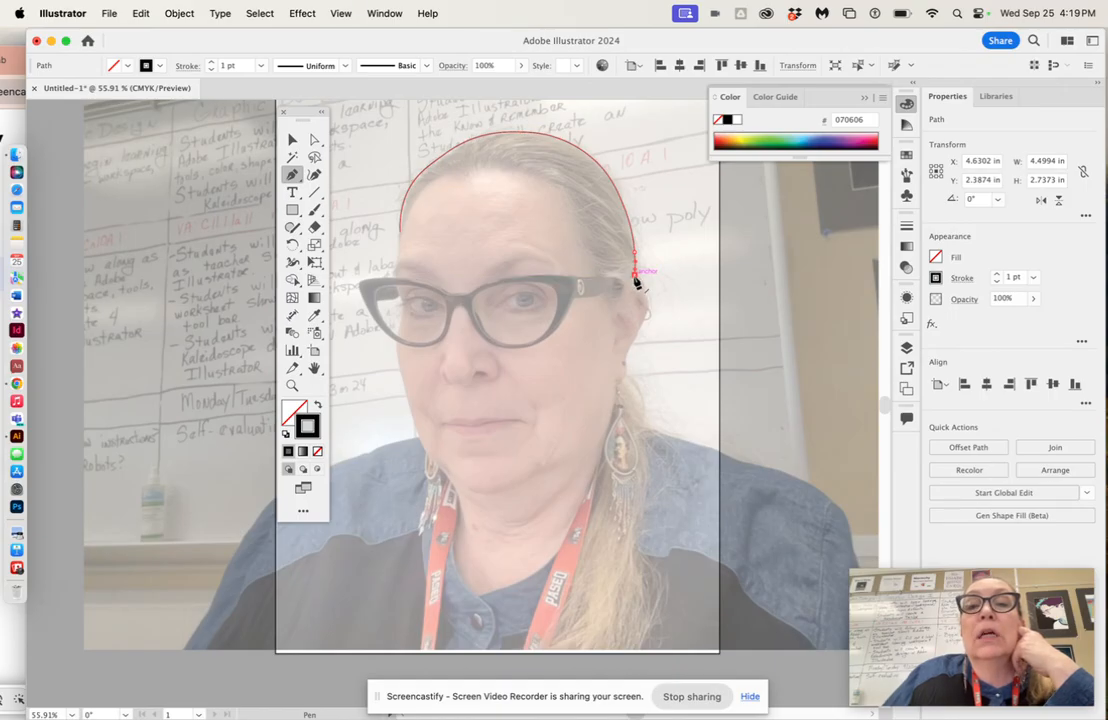
pyautogui.click(634, 280)
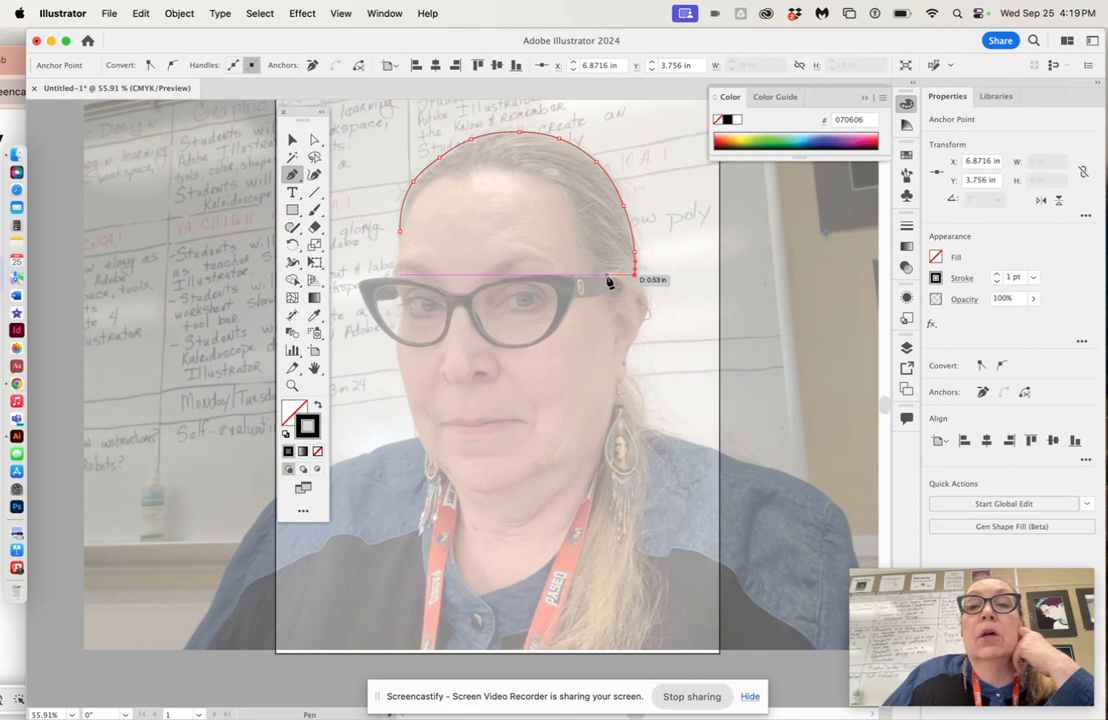
pyautogui.click(599, 275)
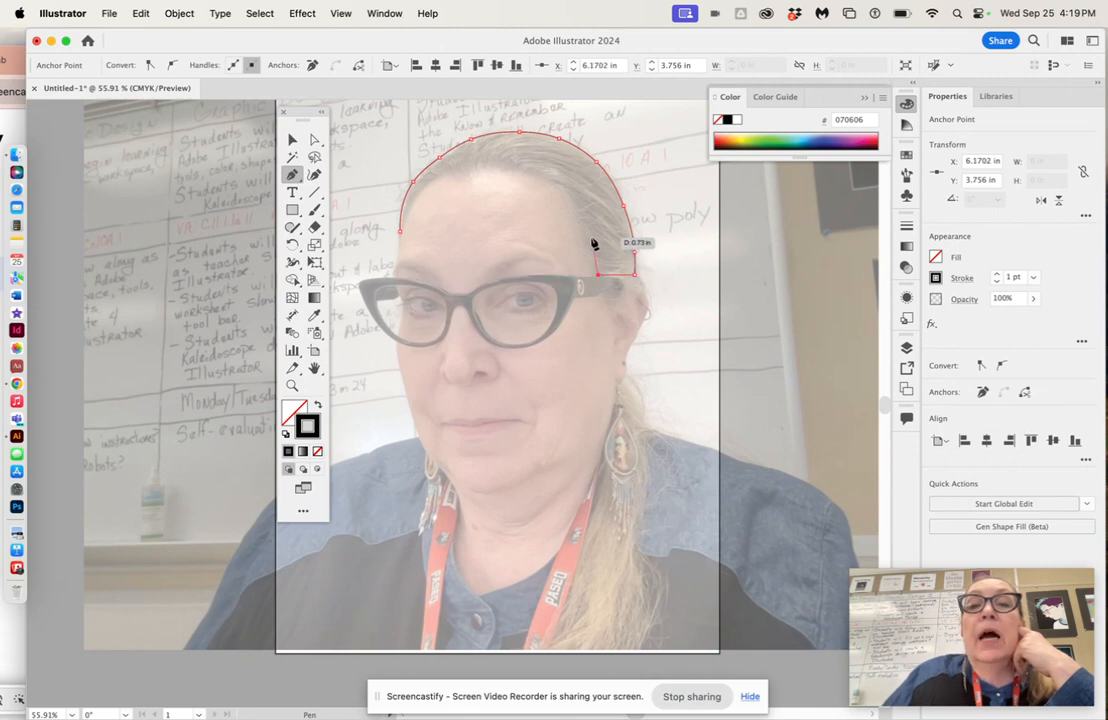
pyautogui.click(590, 235)
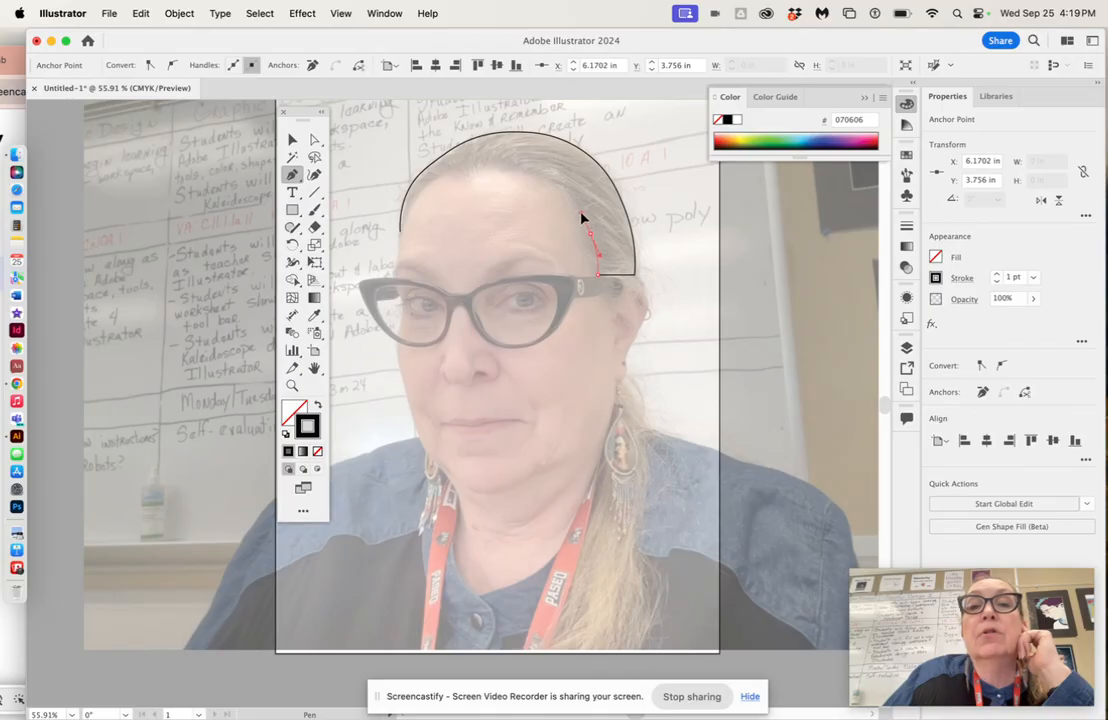
pyautogui.moveTo(580, 211); pyautogui.dragTo(541, 177)
pyautogui.moveTo(522, 169); pyautogui.dragTo(519, 168)
pyautogui.click(487, 171)
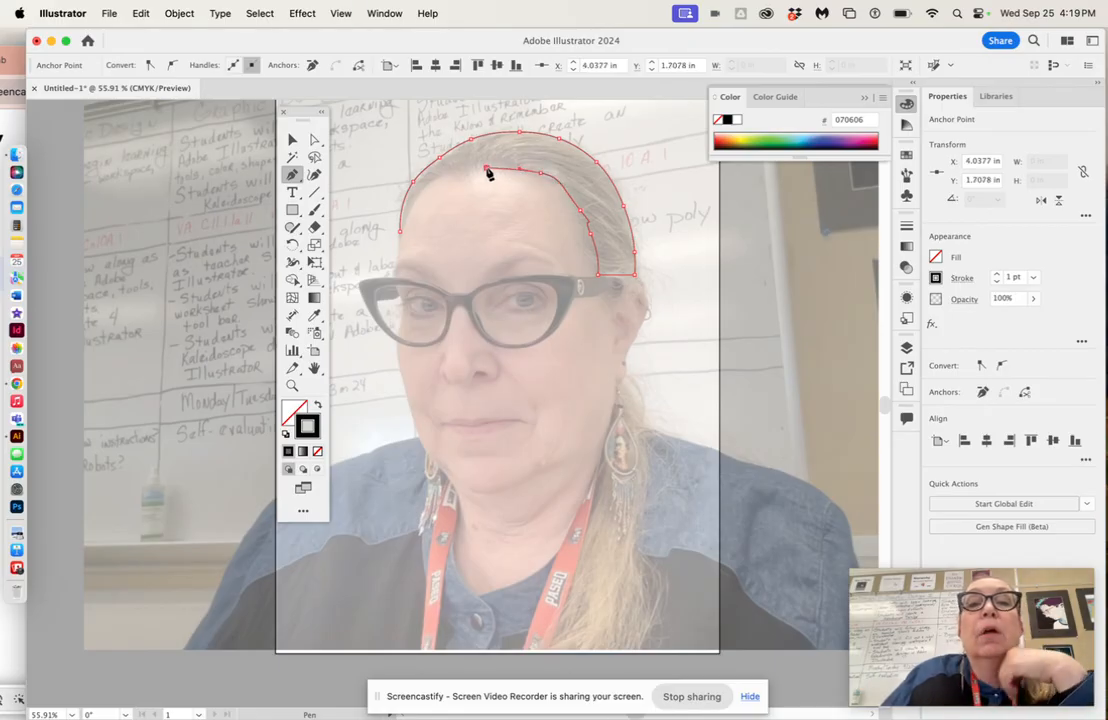
pyautogui.moveTo(467, 171); pyautogui.dragTo(455, 181)
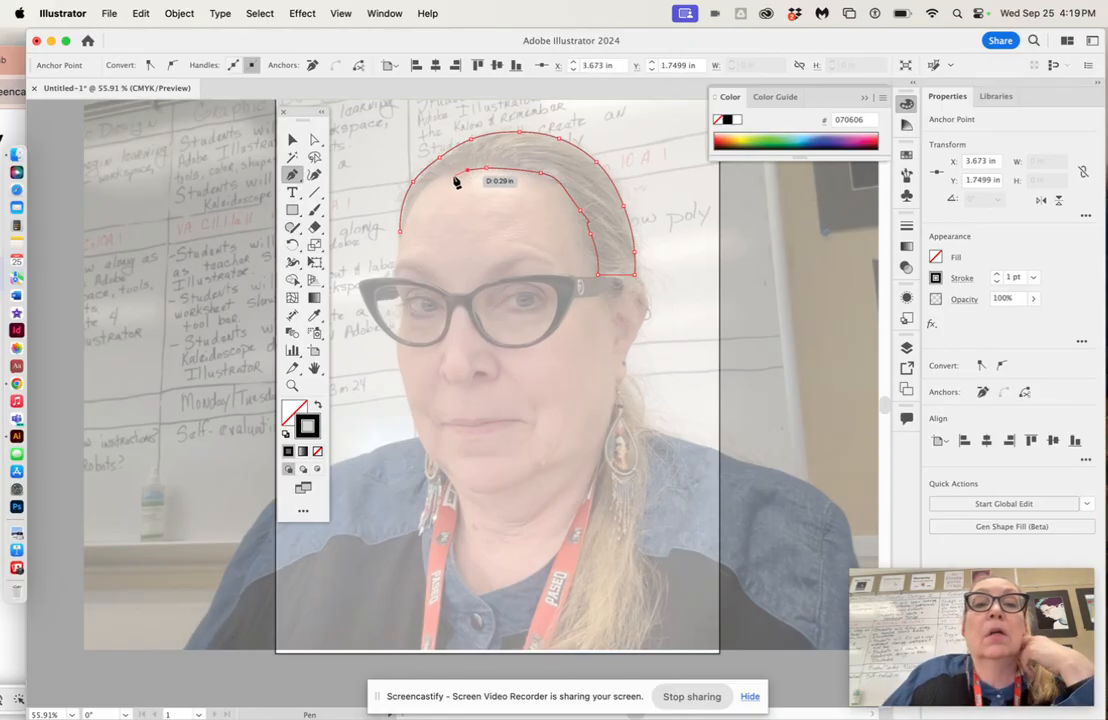
pyautogui.click(440, 177)
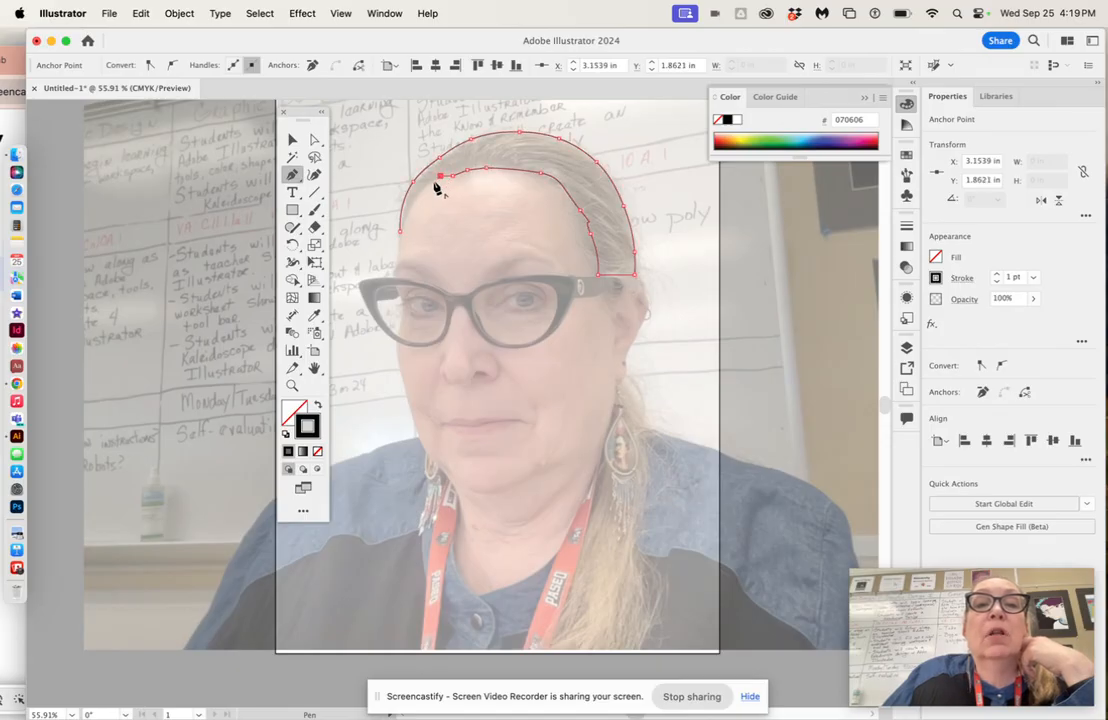
pyautogui.moveTo(422, 189); pyautogui.dragTo(412, 212)
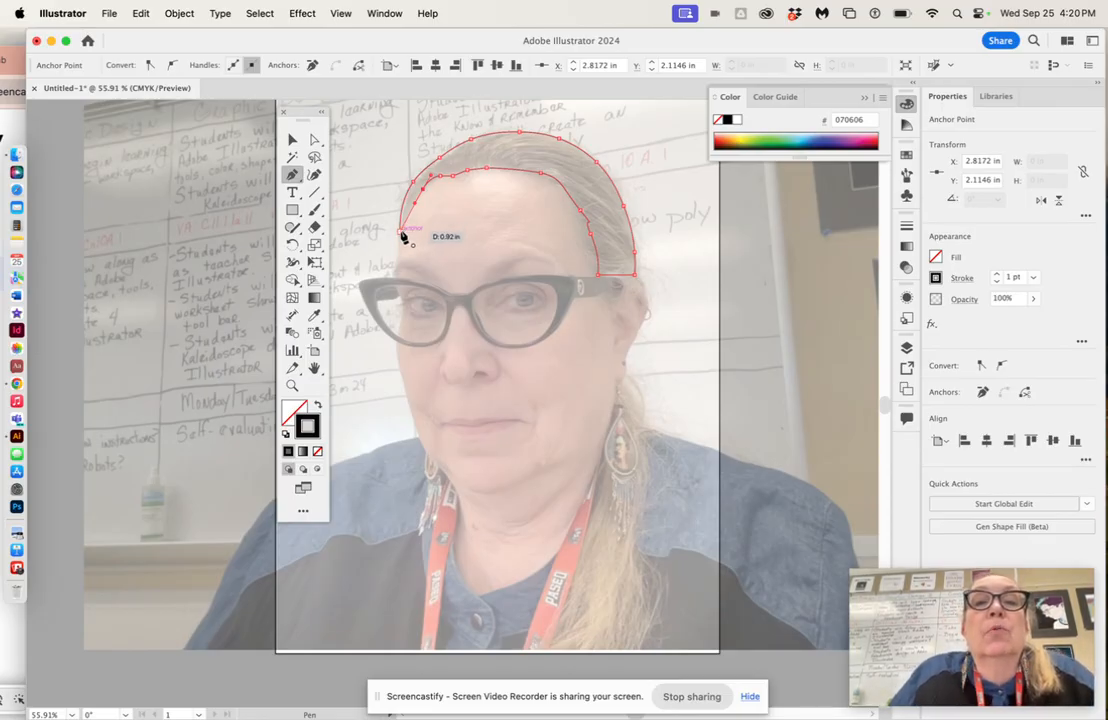
# Step: Close the hair path at its starting anchor on the forehead's edge
pyautogui.scroll(4, 405, 237)
pyautogui.scroll(3, 403, 237)
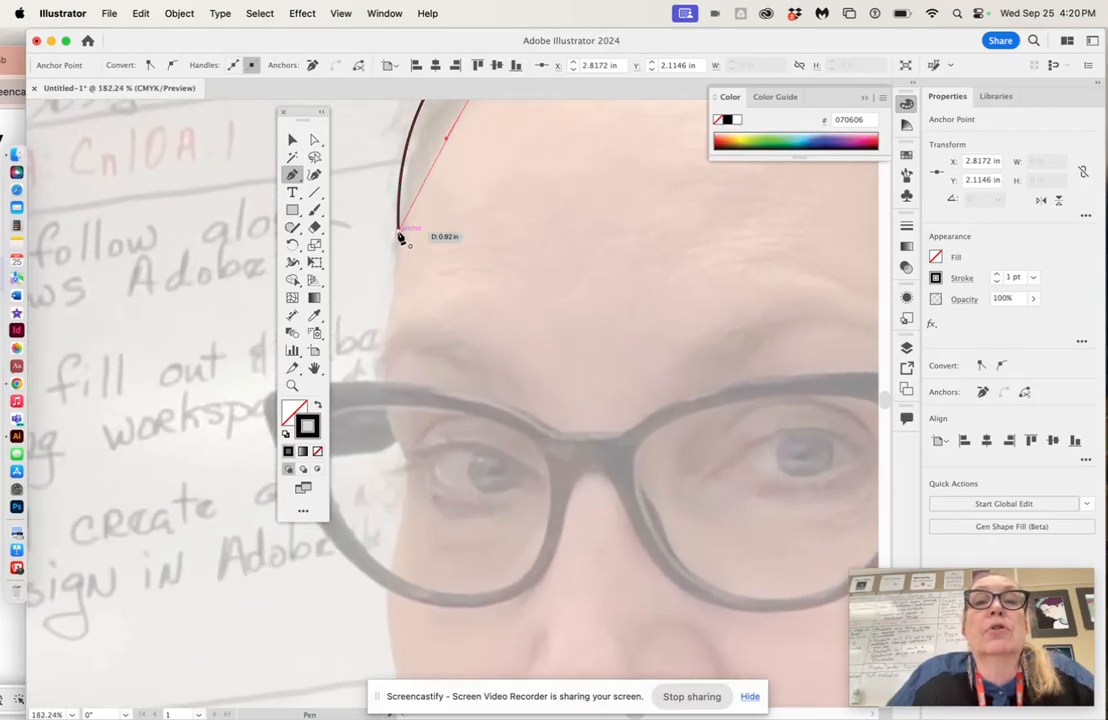
pyautogui.scroll(5, 401, 237)
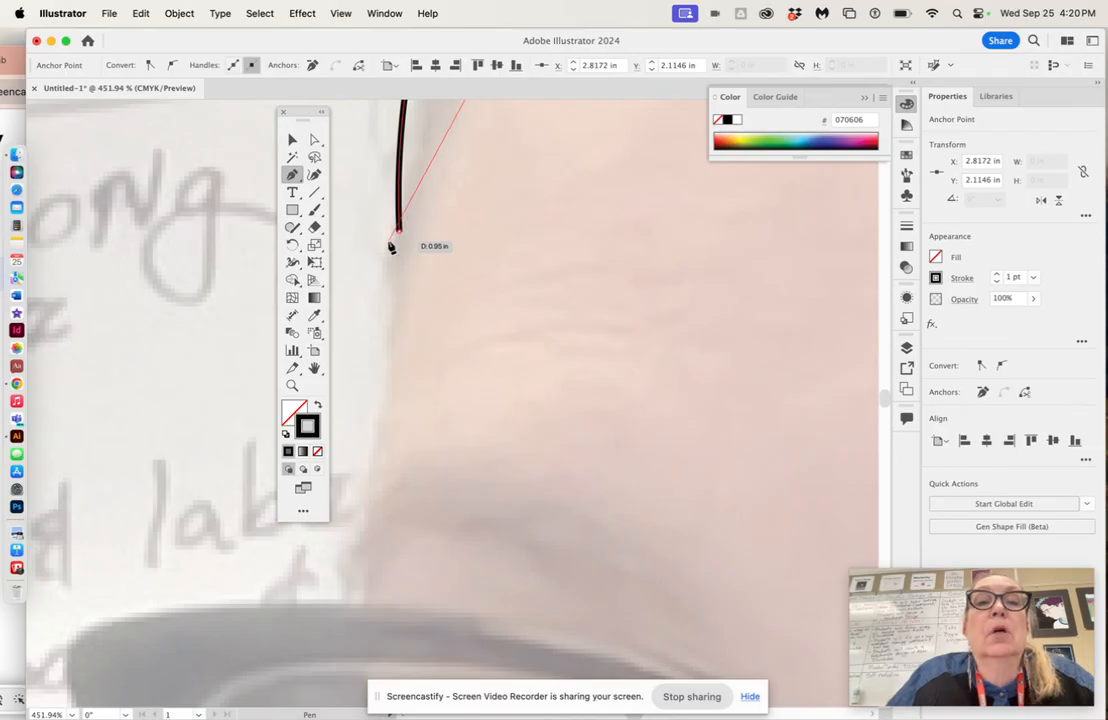
pyautogui.scroll(-1, 401, 237)
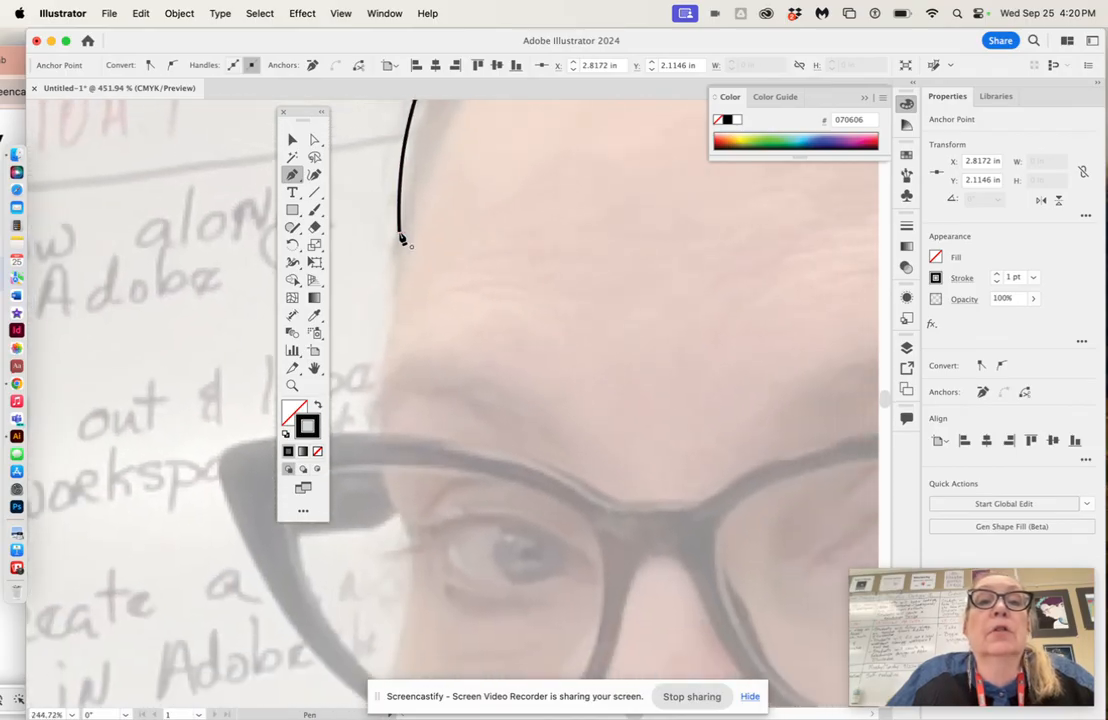
pyautogui.scroll(-3, 401, 237)
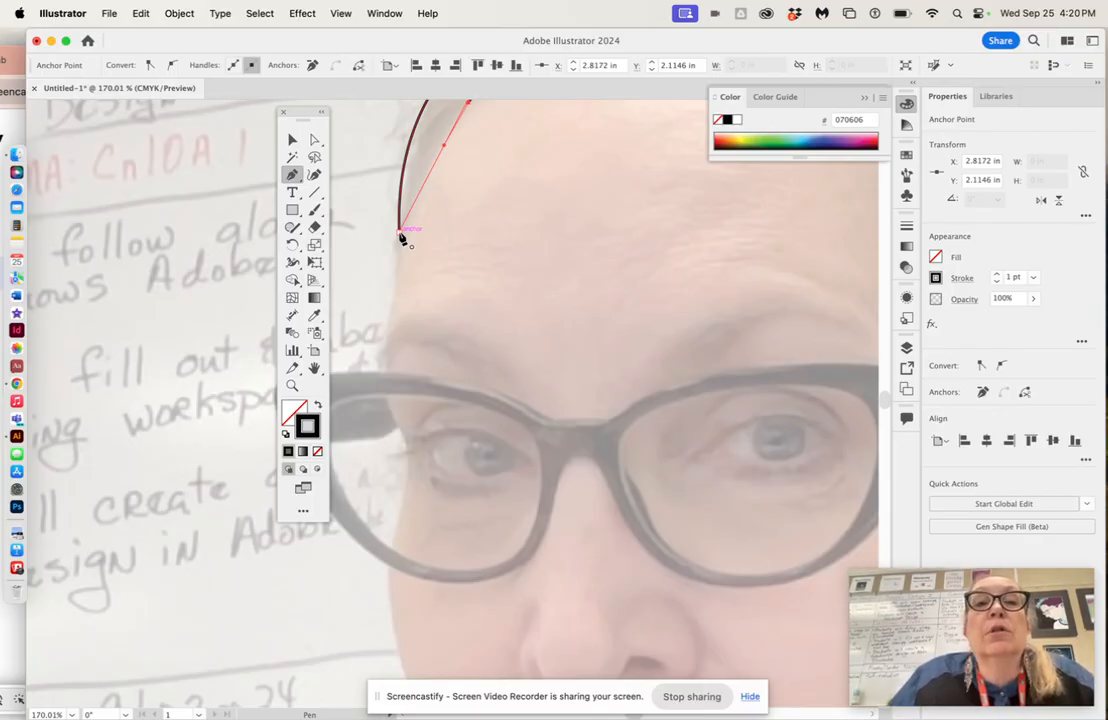
pyautogui.click(400, 236)
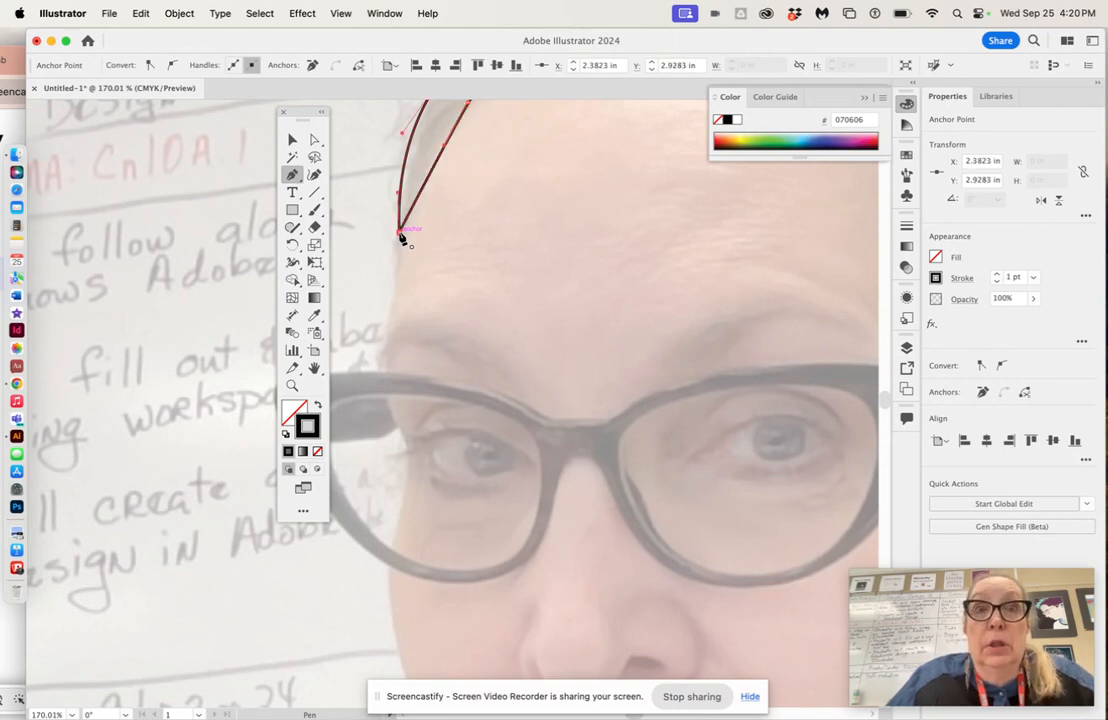
# Step: Convert the hairline anchor just beside the centre of the forehead to a smooth point and deselect the path
pyautogui.click(292, 141)
pyautogui.scroll(-5, 530, 231)
pyautogui.scroll(5, 530, 231)
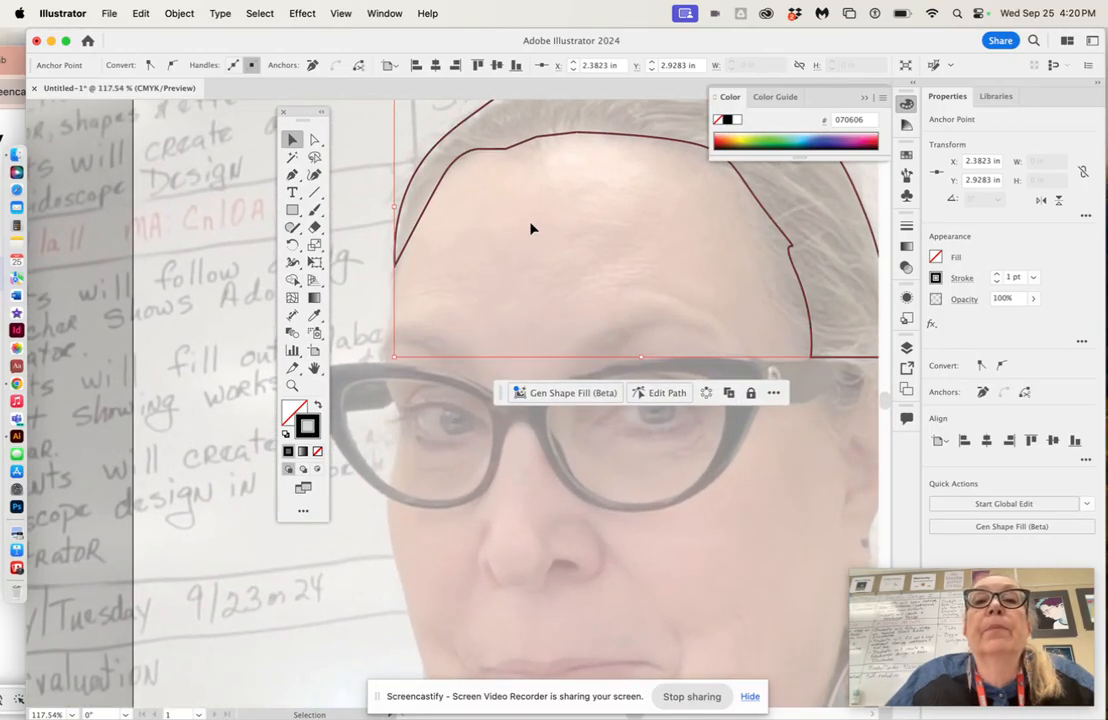
pyautogui.scroll(1, 530, 229)
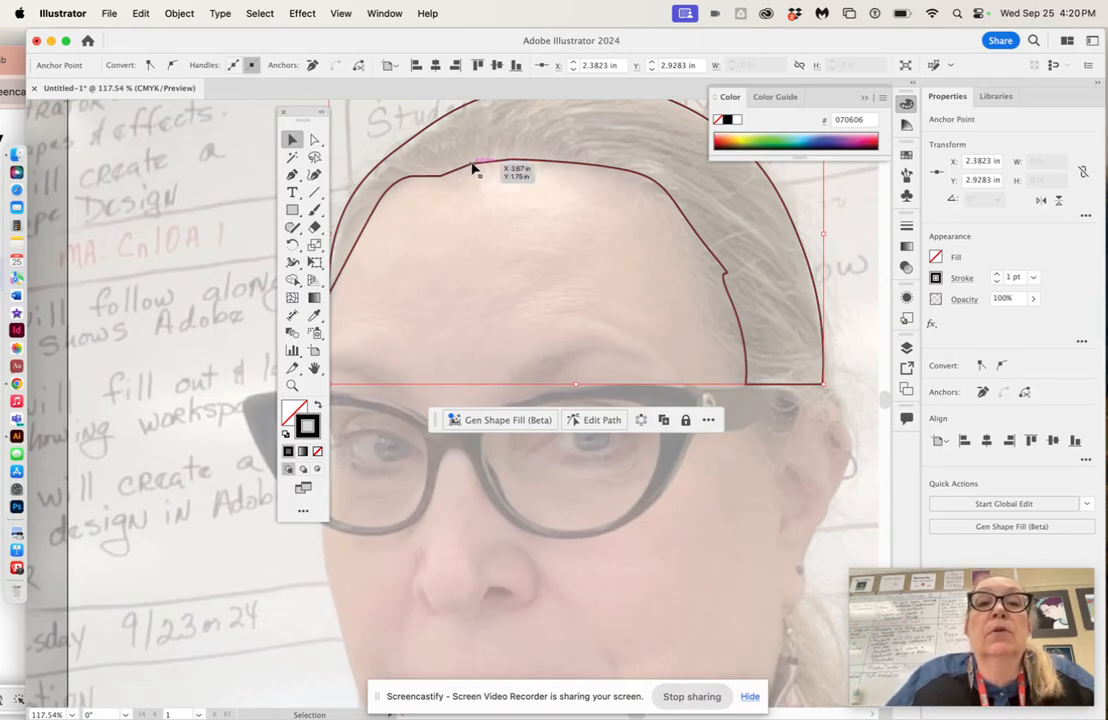
pyautogui.click(315, 142)
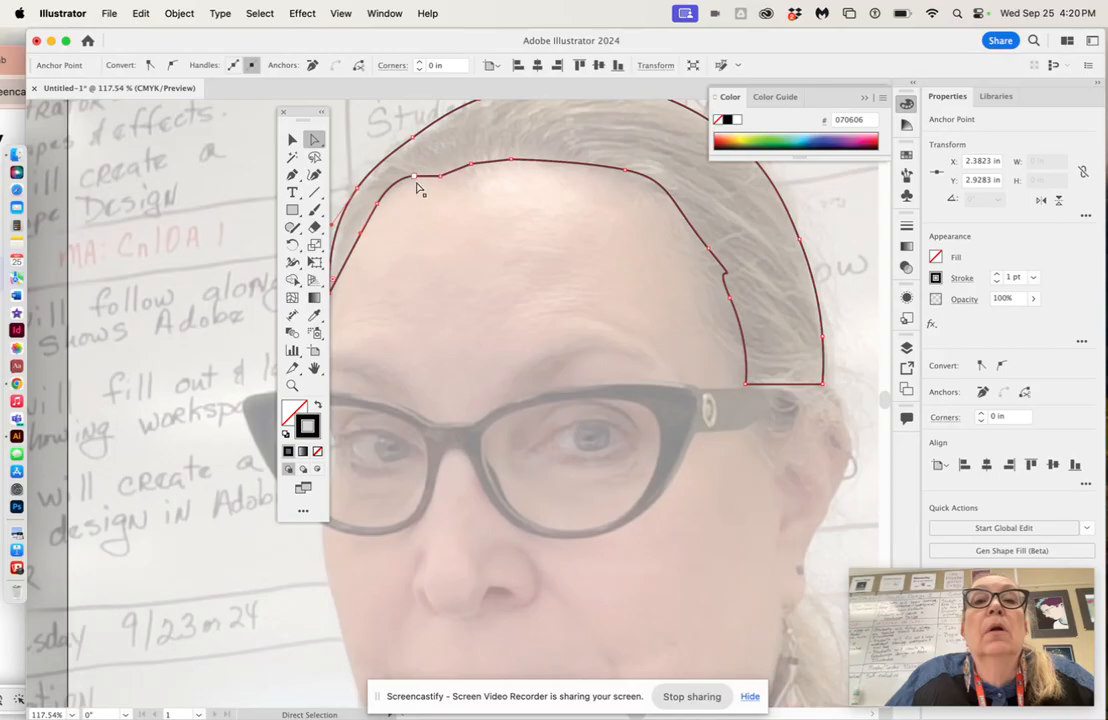
pyautogui.click(472, 164)
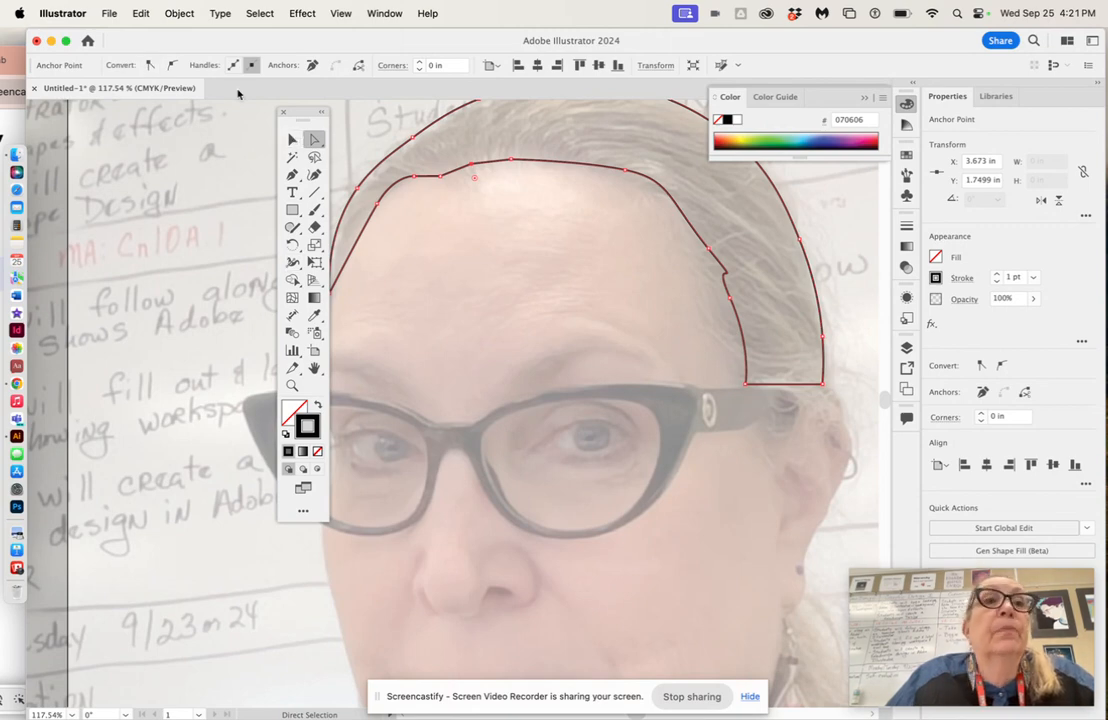
pyautogui.click(172, 66)
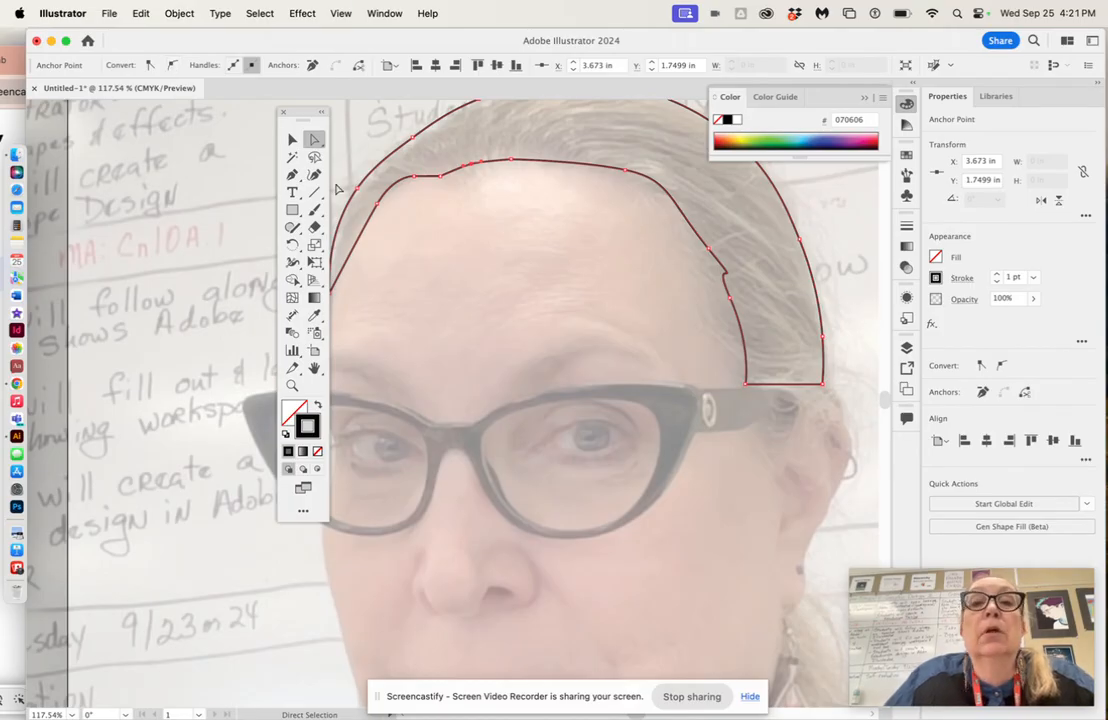
pyautogui.click(405, 232)
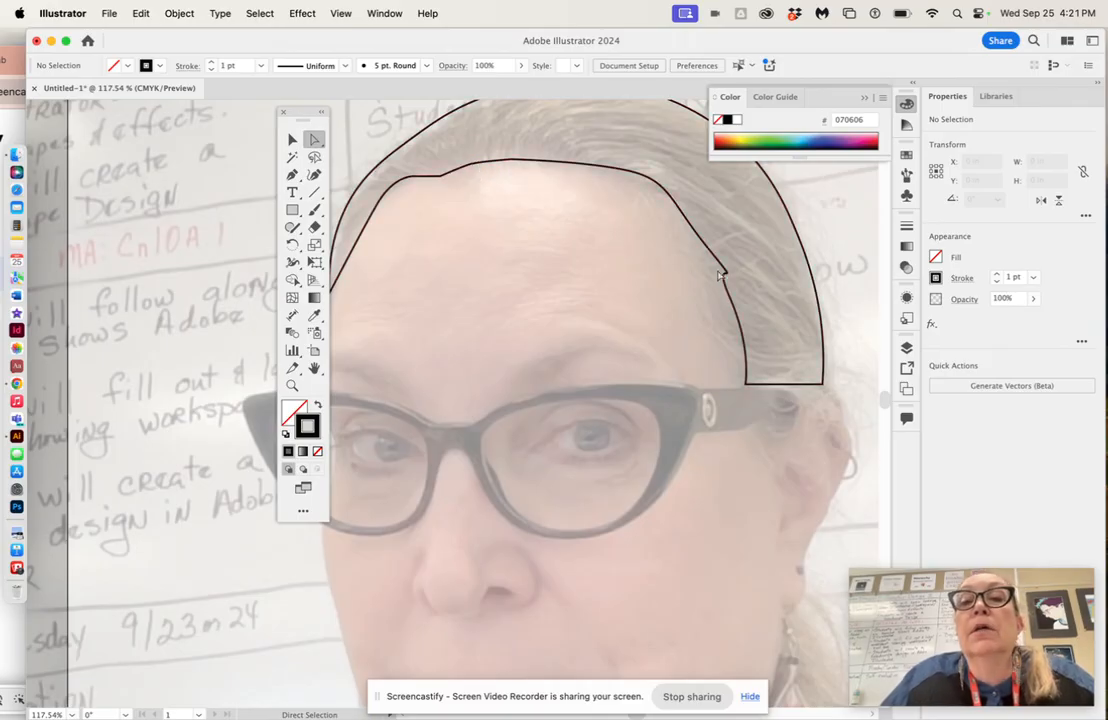
# Step: Shorten and realign the handle of the hairline anchor above the temple to smooth out the kink, and deselect the path
pyautogui.scroll(2, 698, 298)
pyautogui.scroll(2, 698, 298)
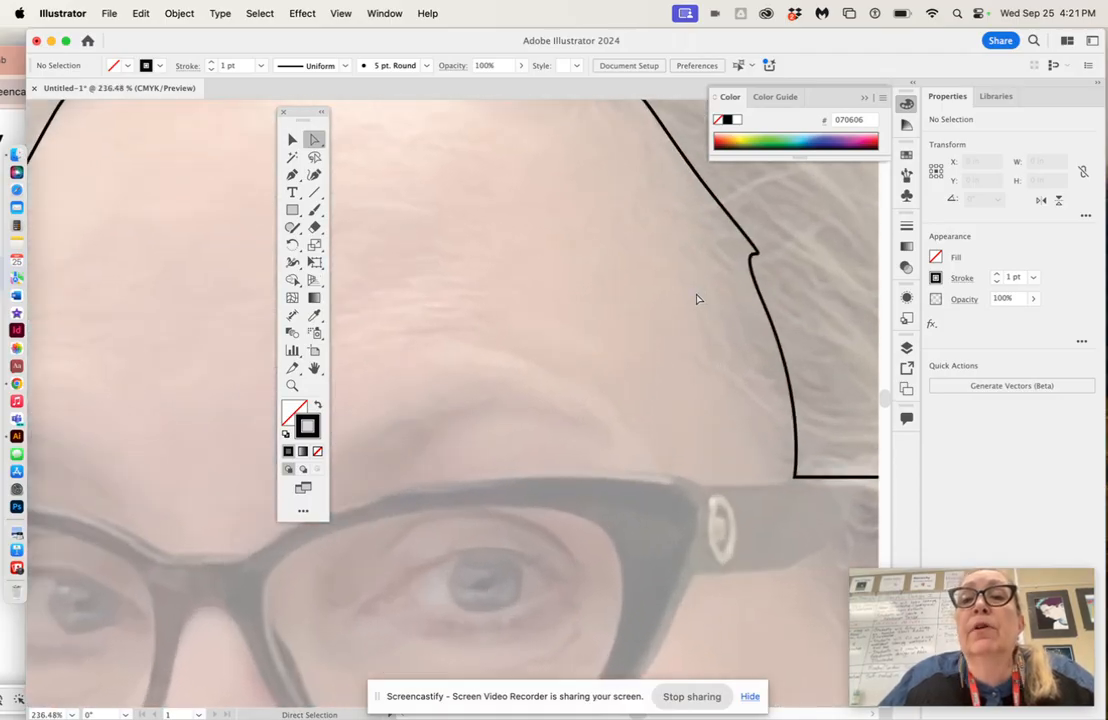
pyautogui.click(759, 256)
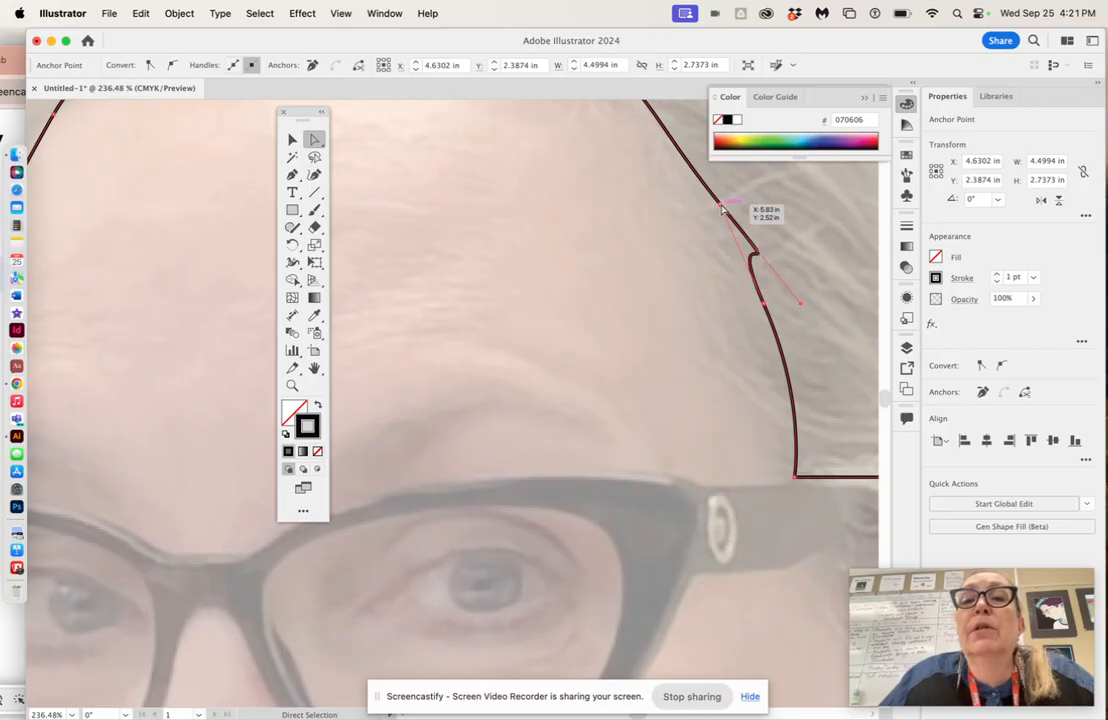
pyautogui.scroll(-2, 695, 260)
pyautogui.scroll(2, 696, 260)
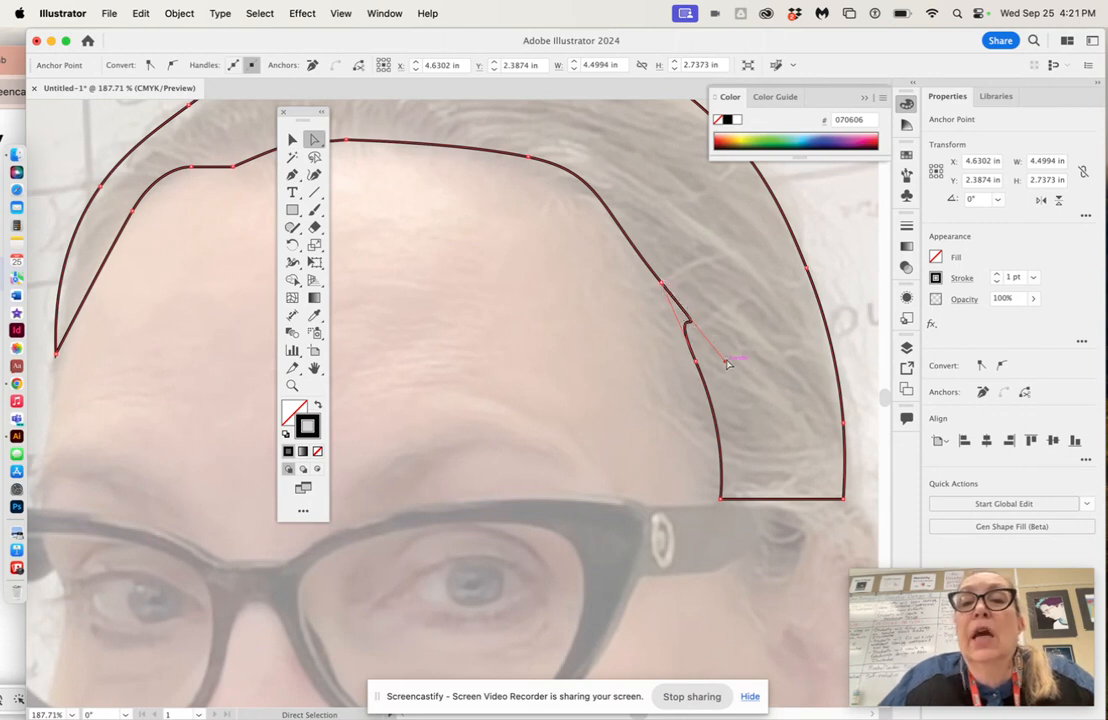
pyautogui.moveTo(728, 363); pyautogui.dragTo(687, 326)
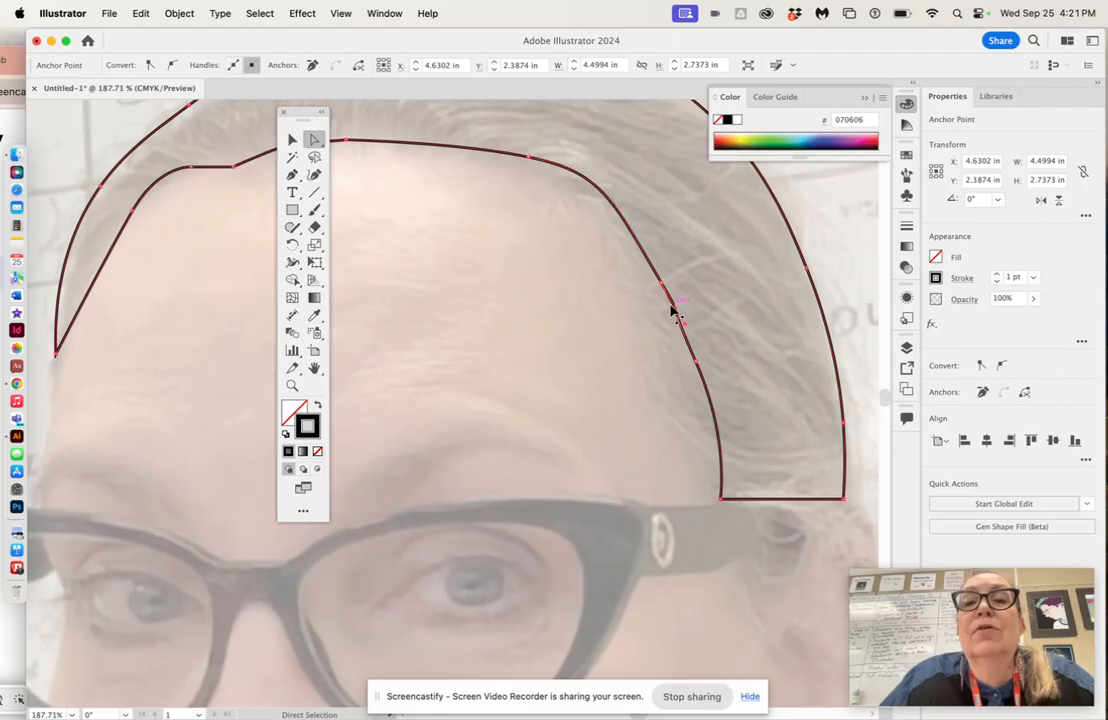
pyautogui.click(639, 324)
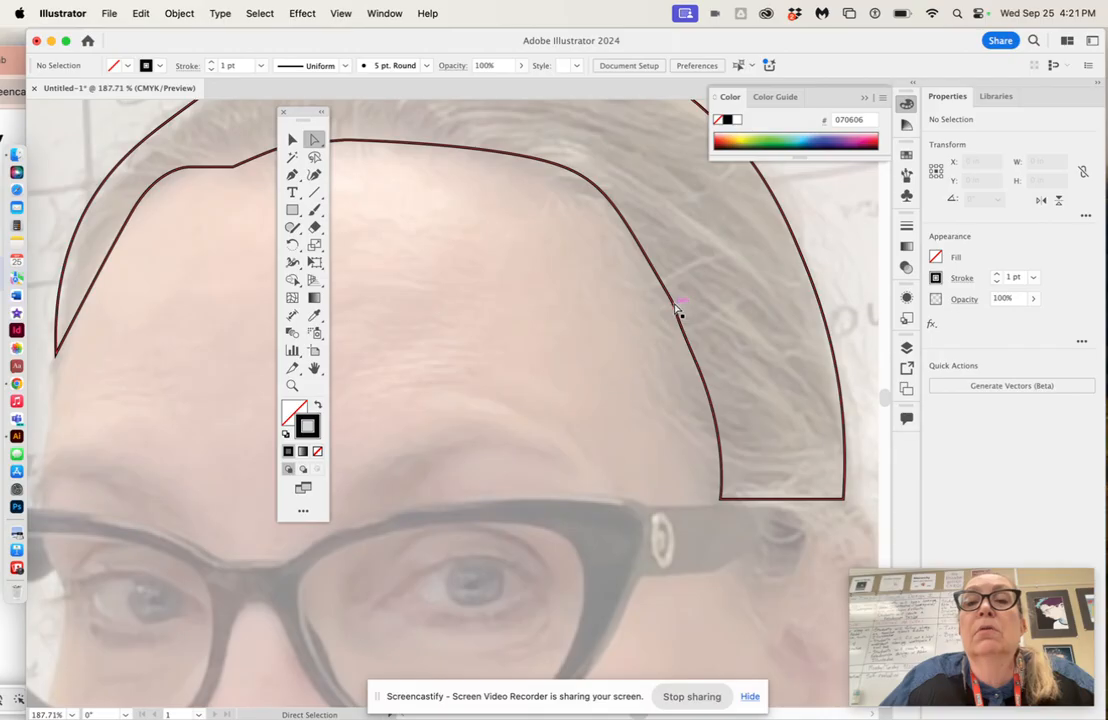
pyautogui.click(679, 313)
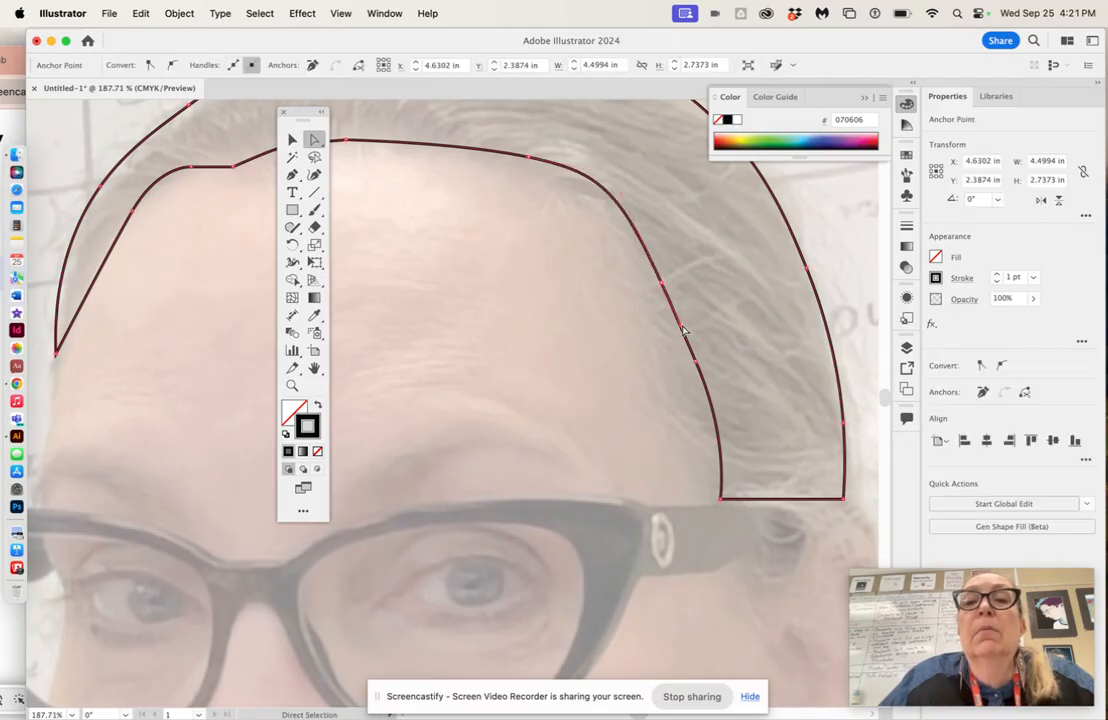
pyautogui.click(655, 336)
pyautogui.scroll(-4, 655, 336)
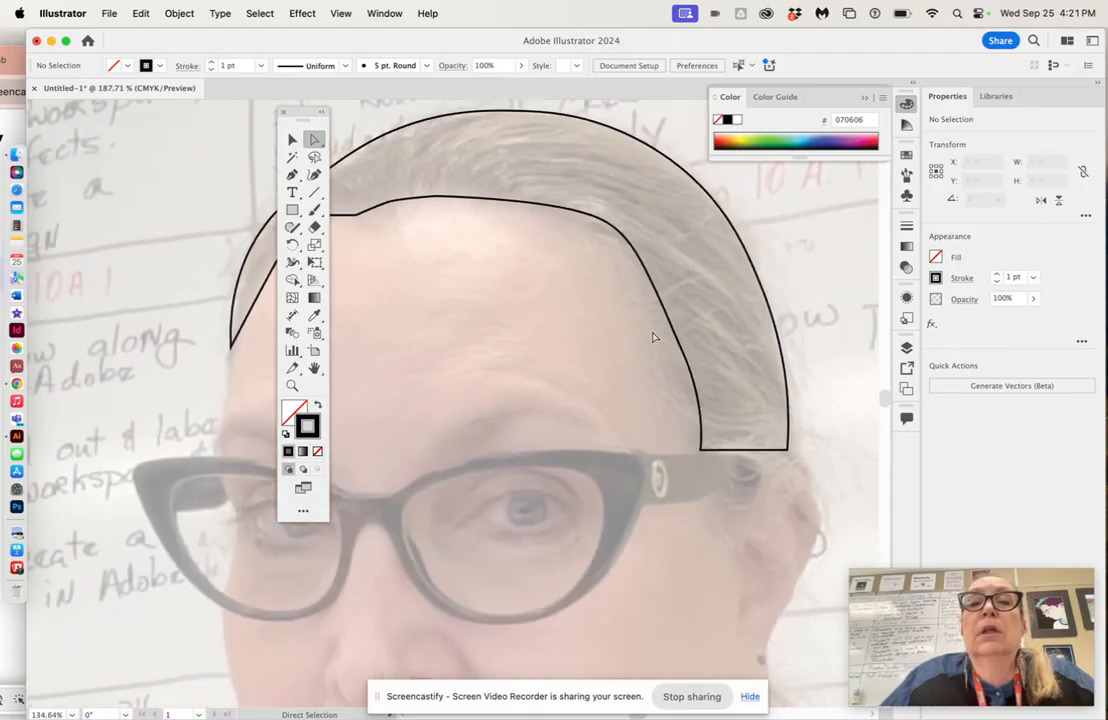
pyautogui.hscroll(-3, 546, 363)
pyautogui.scroll(-2, 546, 363)
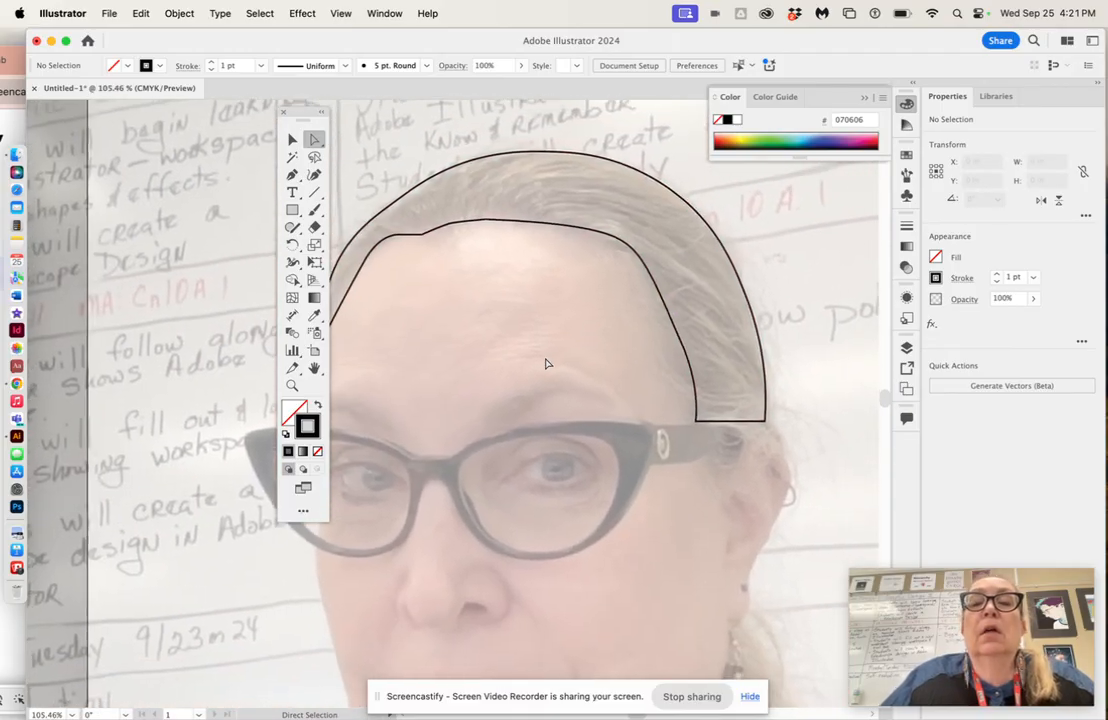
pyautogui.hscroll(-3, 546, 363)
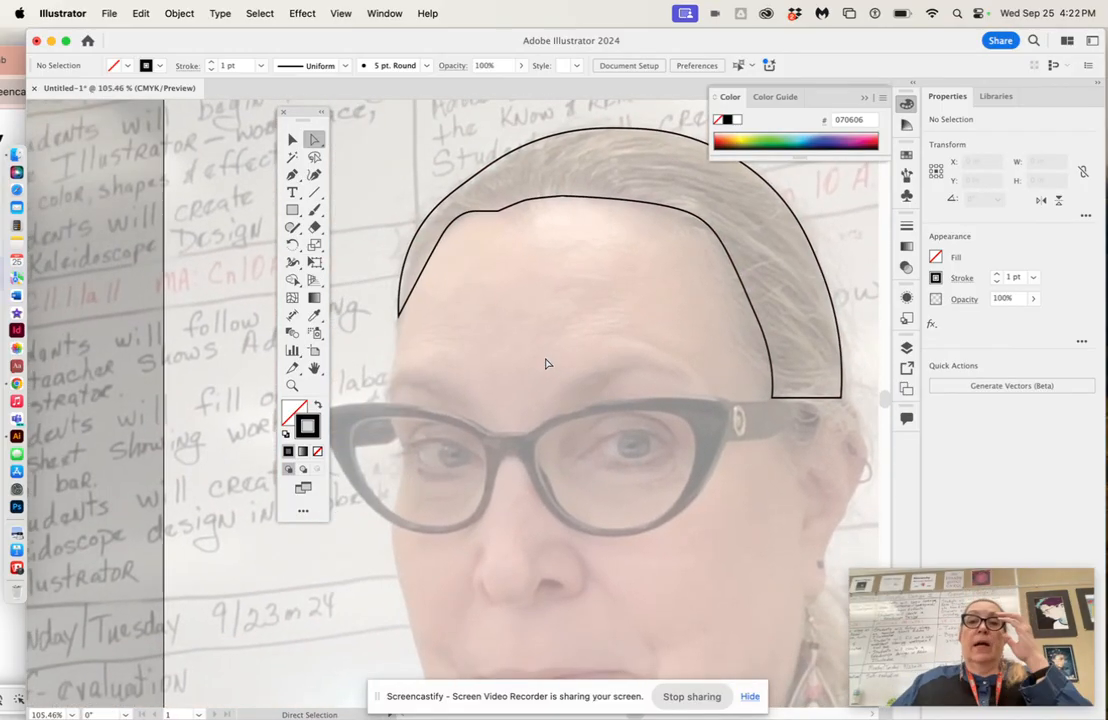
pyautogui.scroll(-2, 546, 363)
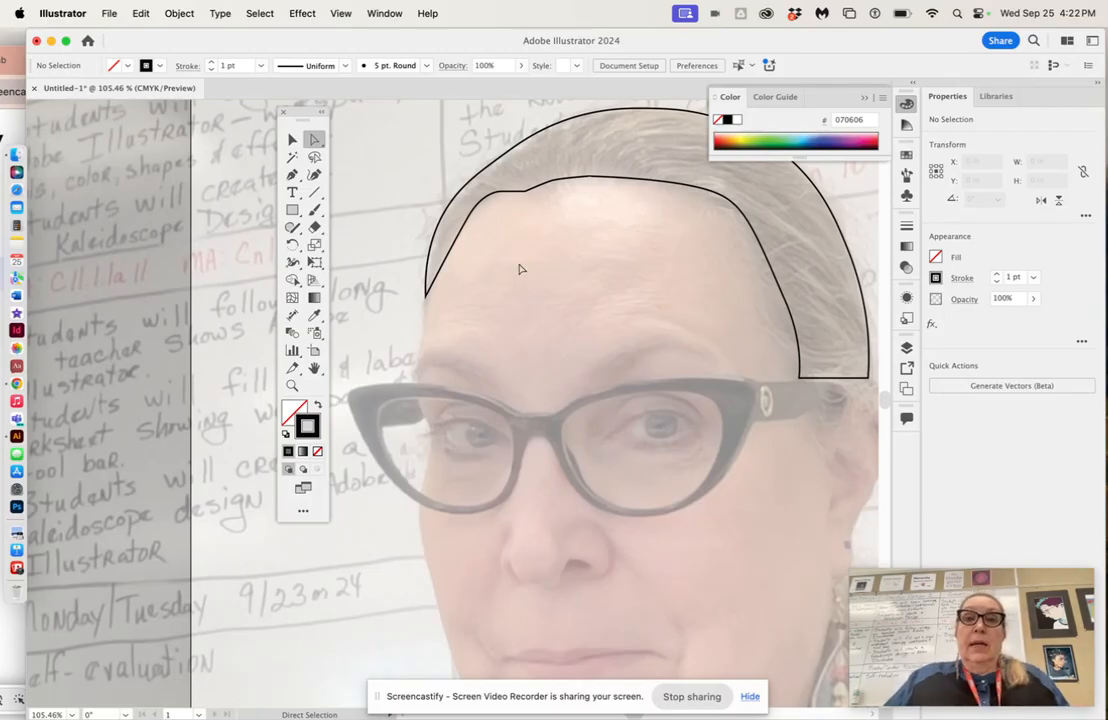
pyautogui.hscroll(2, 558, 261)
pyautogui.scroll(1, 558, 261)
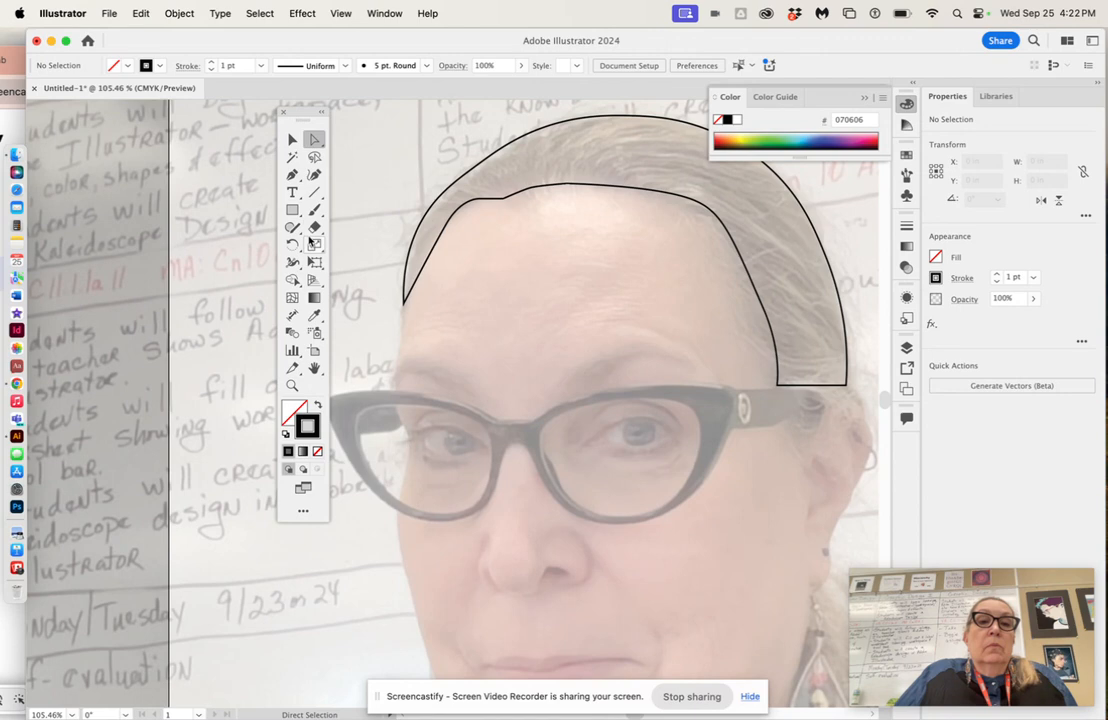
# Step: Try to fill the hair outline with near-black 0a0707 while nothing is selected
pyautogui.click(295, 411)
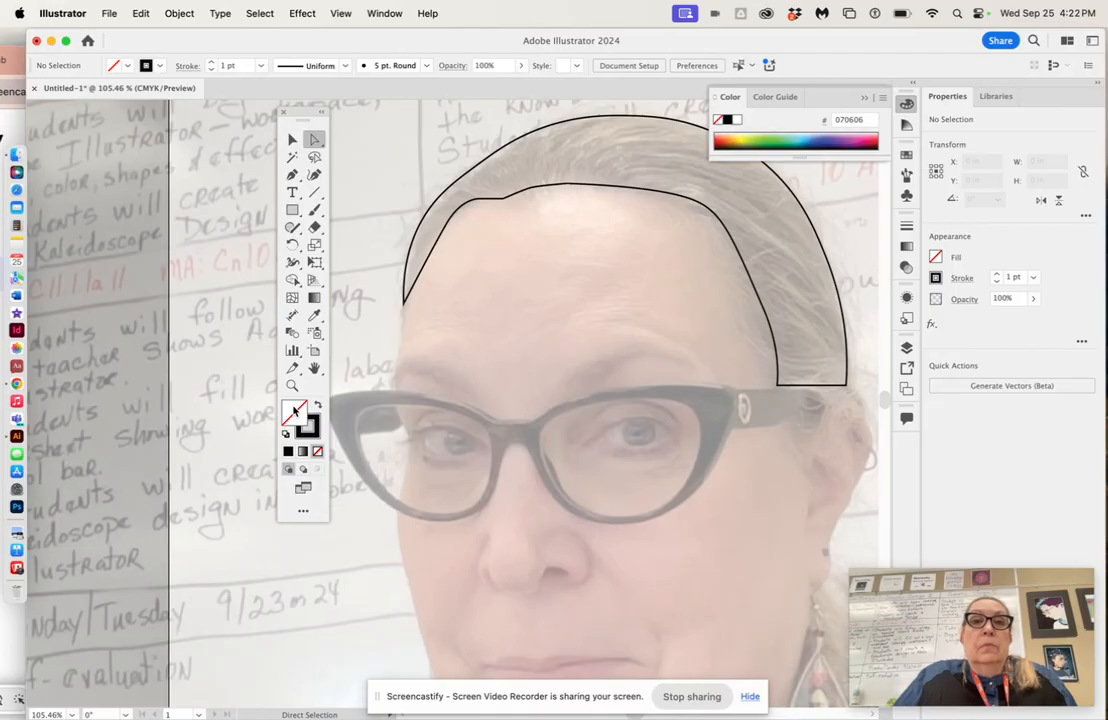
pyautogui.doubleClick(298, 414)
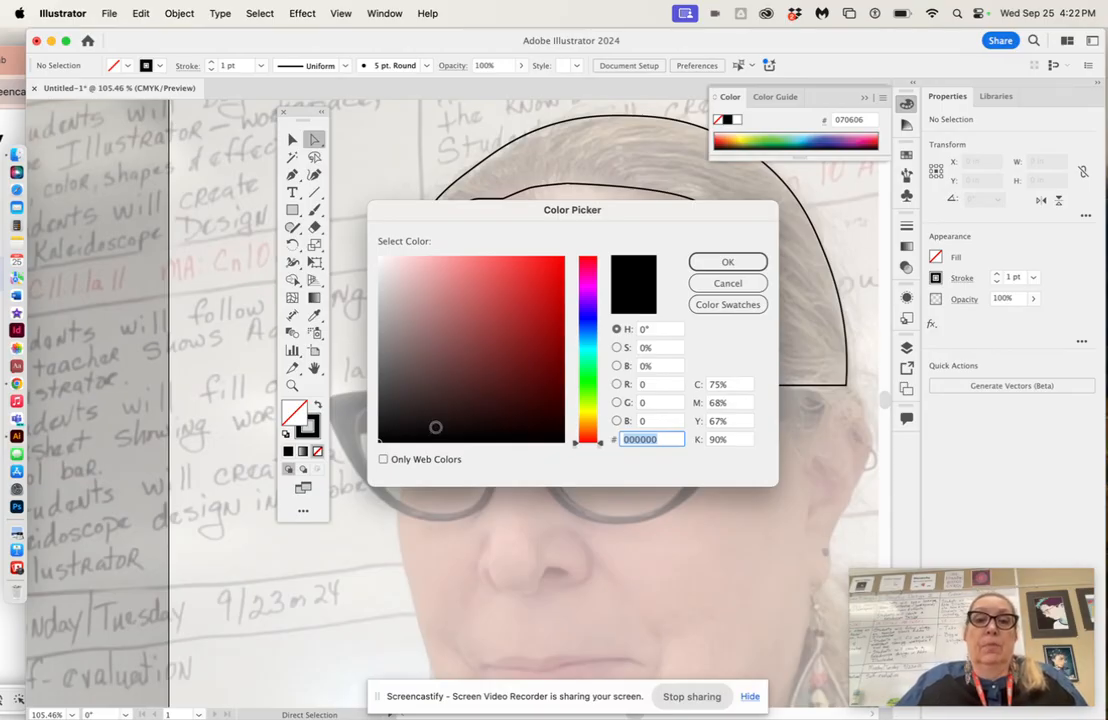
pyautogui.click(431, 435)
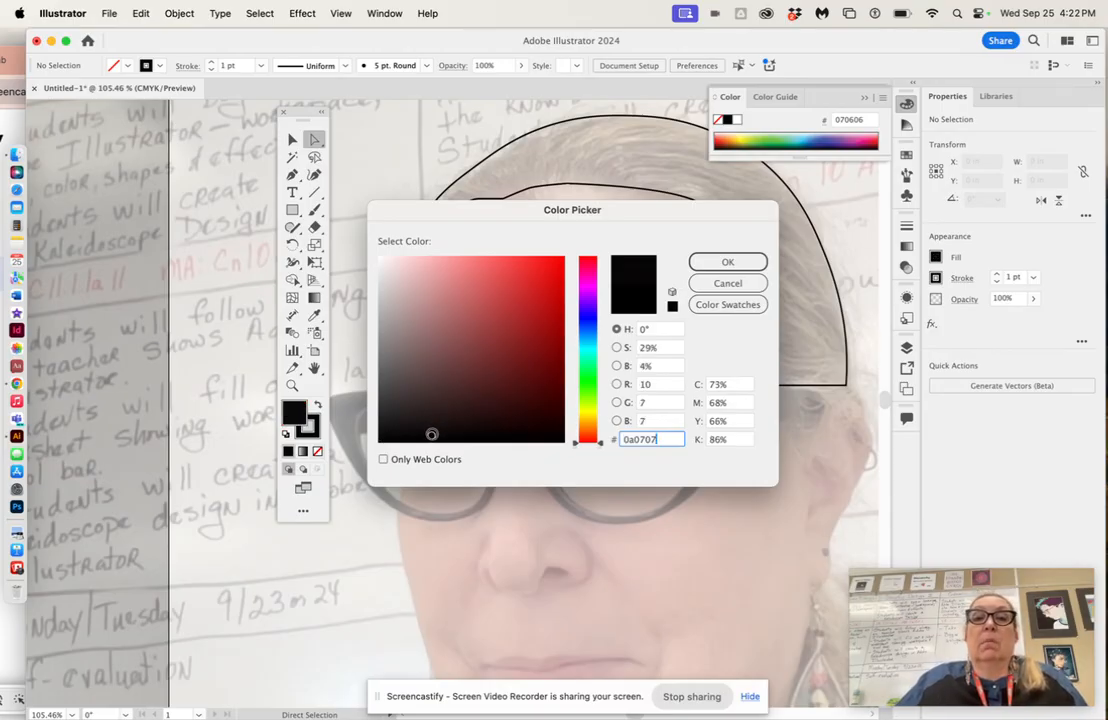
pyautogui.click(724, 263)
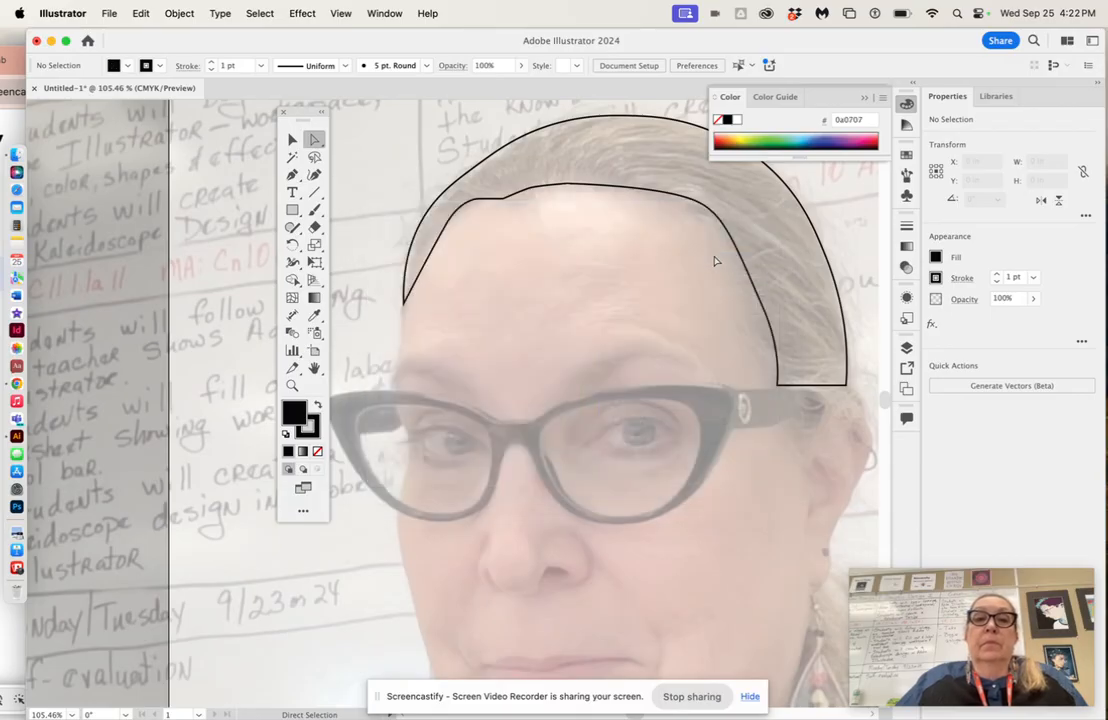
# Step: Fill the closed hair path with near-black 0a0505 and deselect it
pyautogui.click(293, 138)
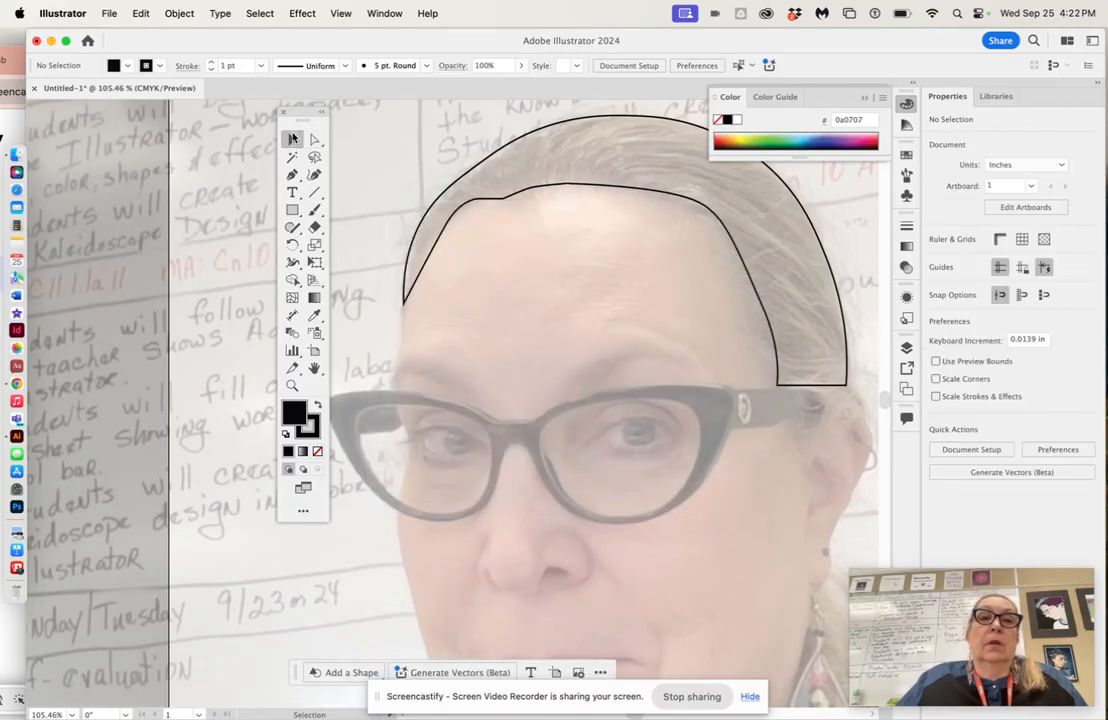
pyautogui.click(500, 200)
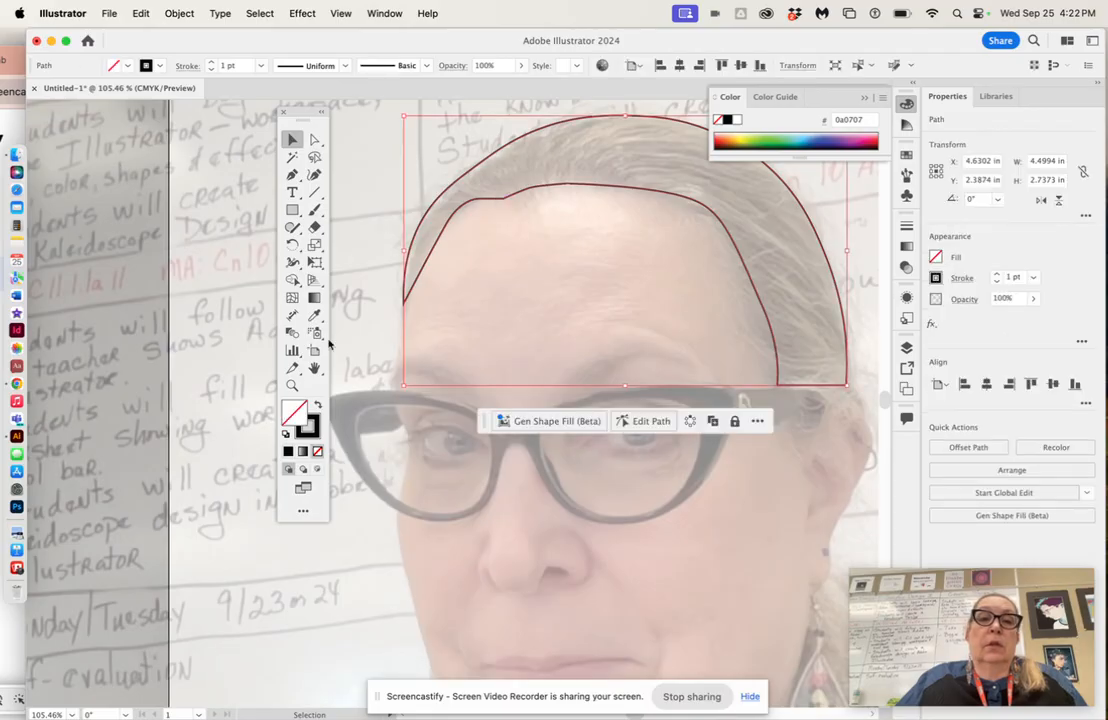
pyautogui.doubleClick(307, 427)
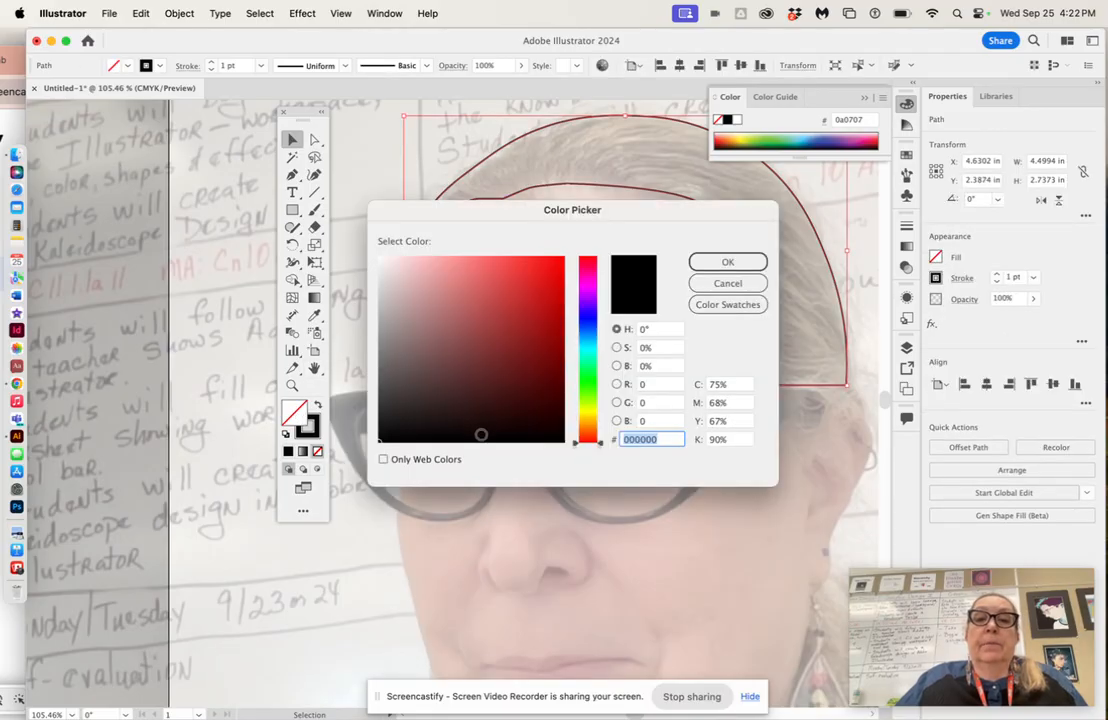
pyautogui.click(481, 434)
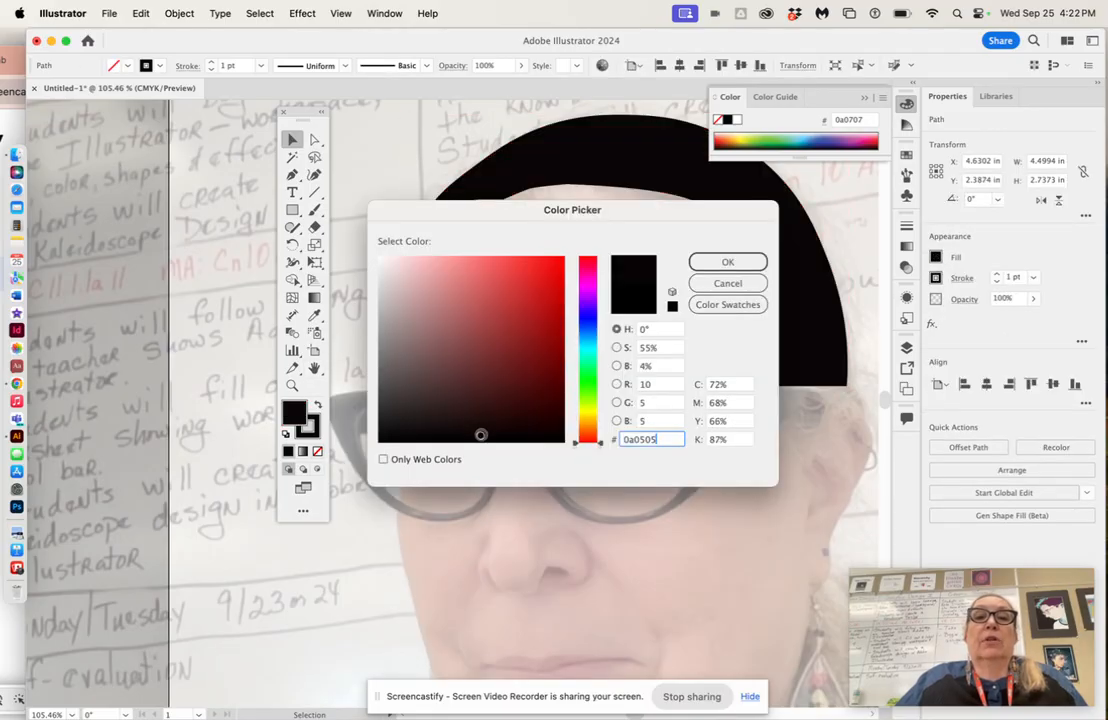
pyautogui.click(726, 263)
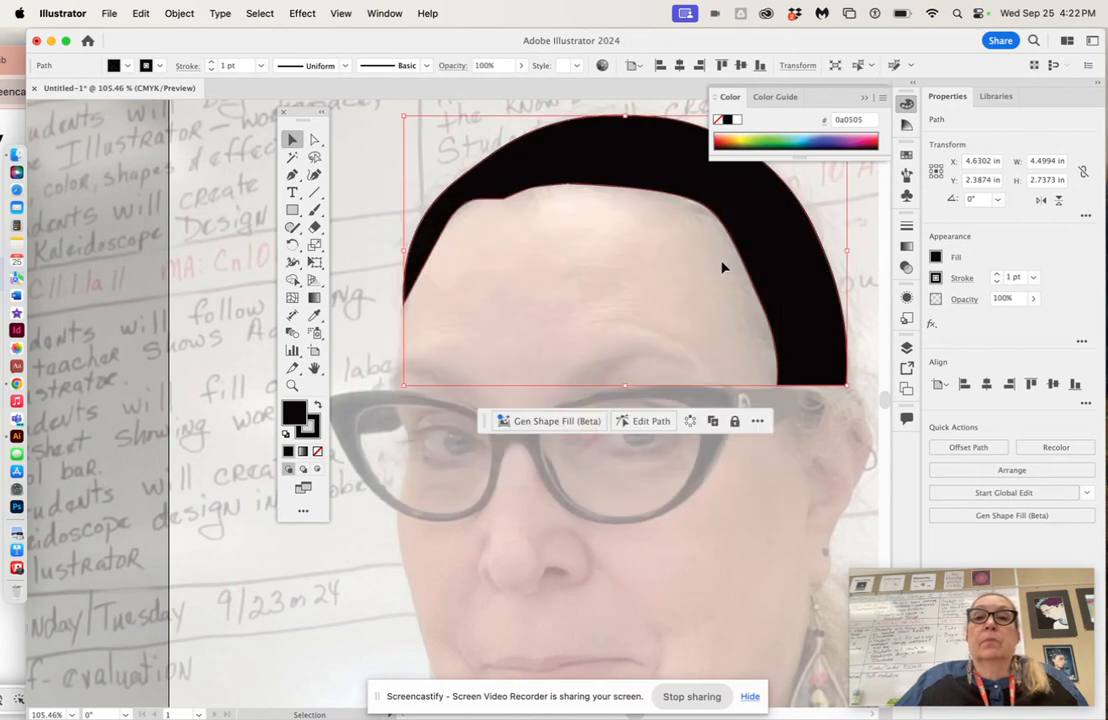
pyautogui.click(315, 141)
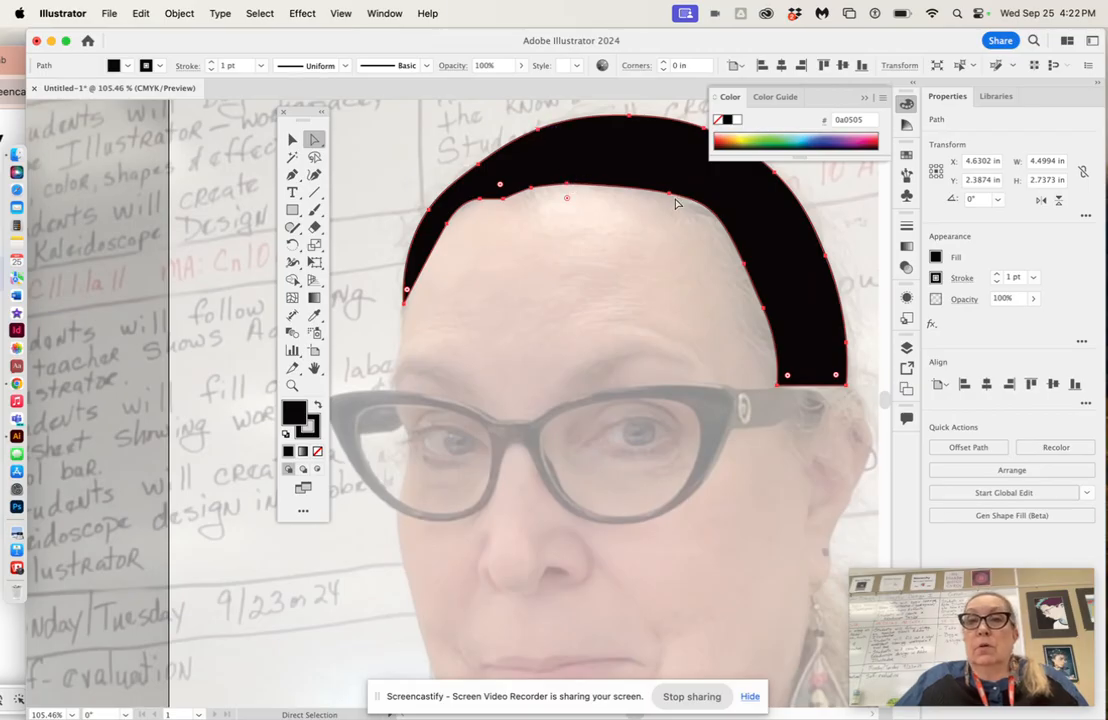
pyautogui.click(292, 140)
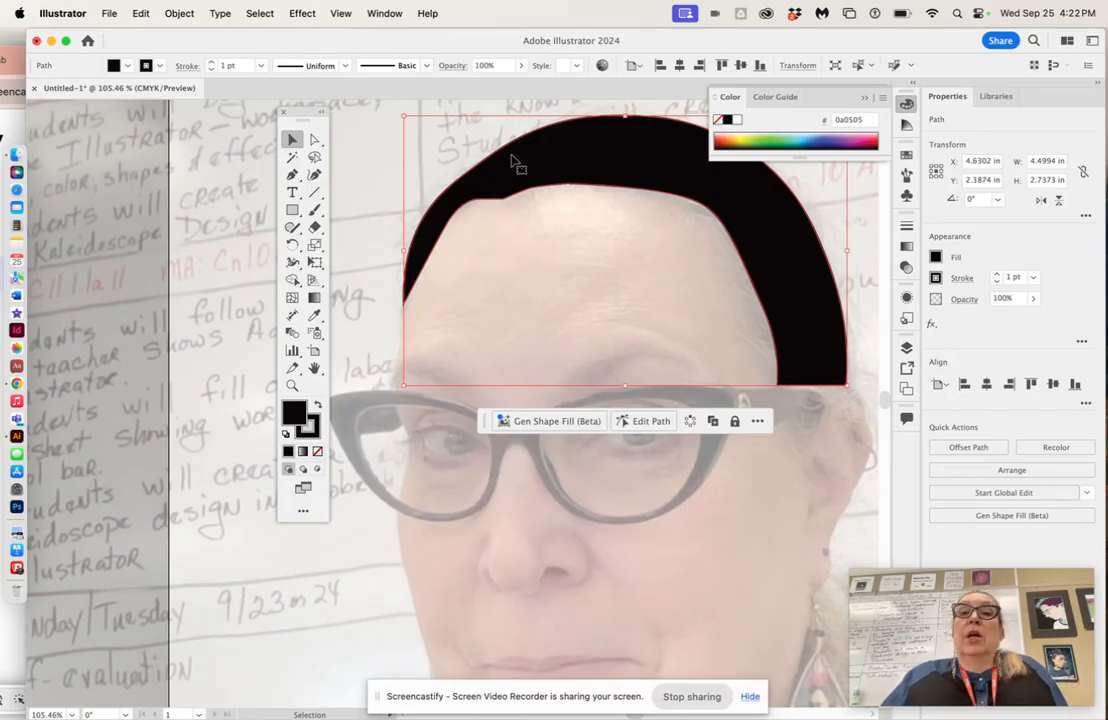
pyautogui.click(537, 264)
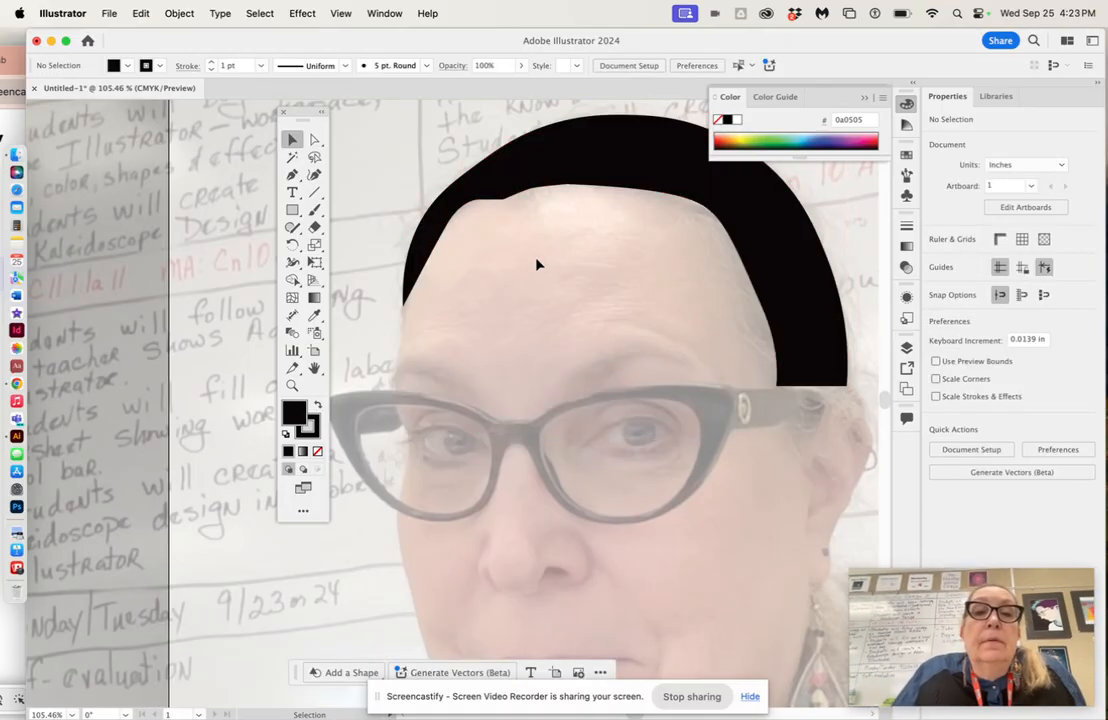
# Step: Trace the upper edge of the eyebrow on the photo's left side with the Pen tool, from its outer end down to the glasses
pyautogui.moveTo(300, 116); pyautogui.dragTo(263, 123)
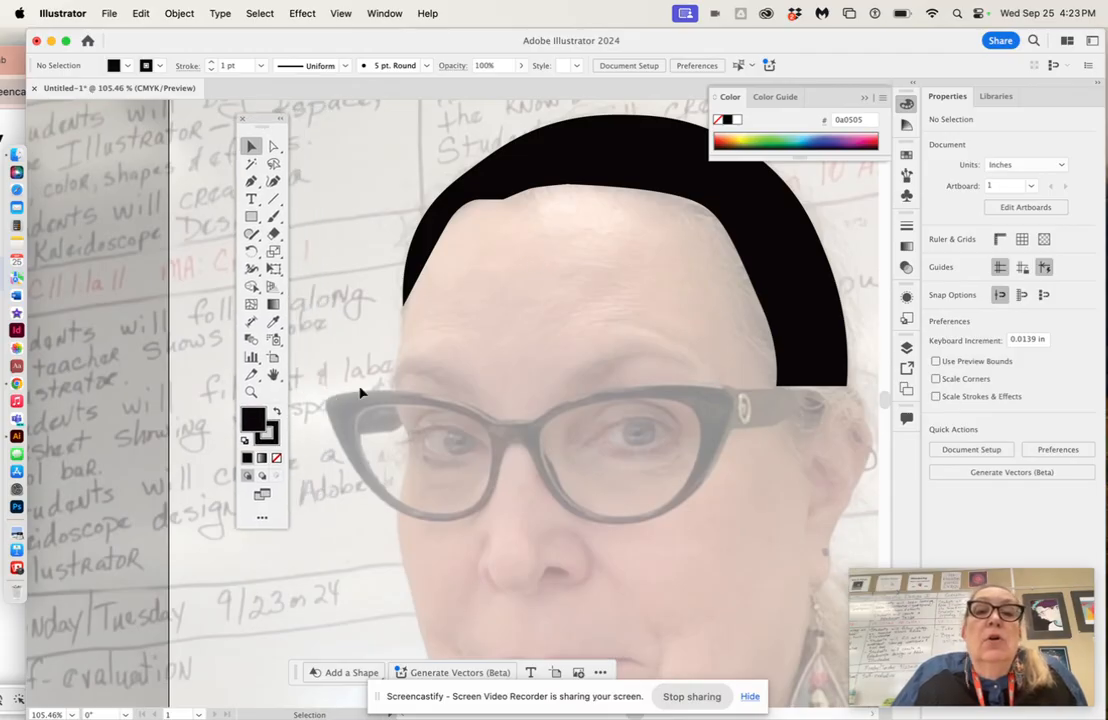
pyautogui.click(251, 181)
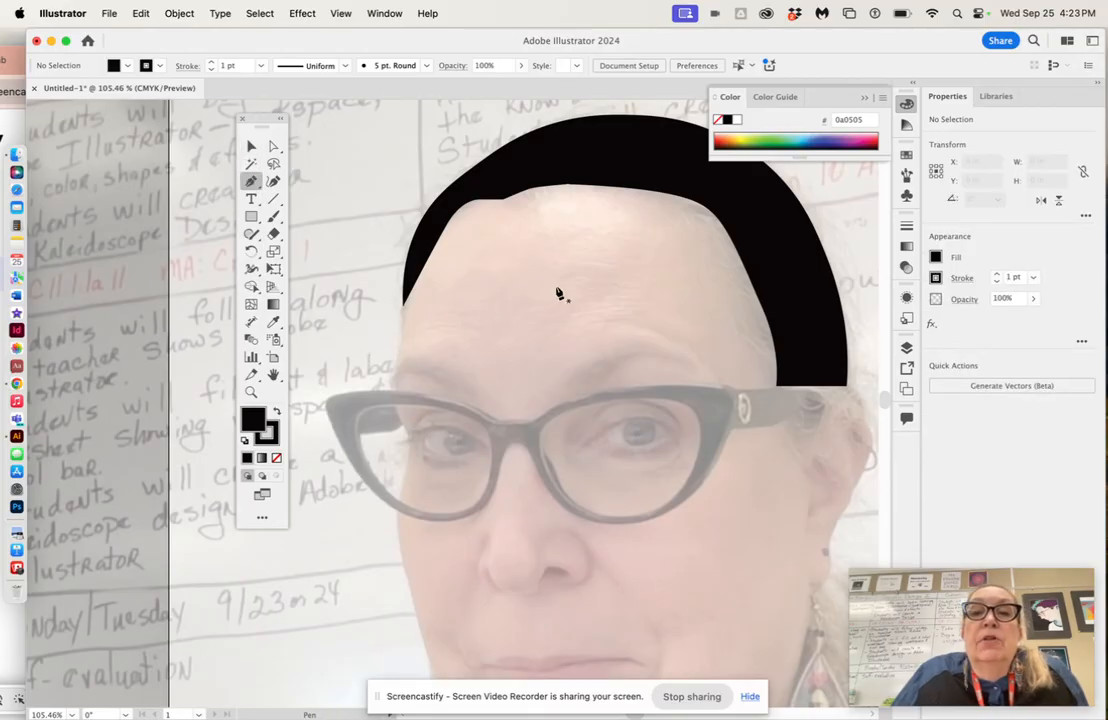
pyautogui.click(392, 379)
pyautogui.click(403, 361)
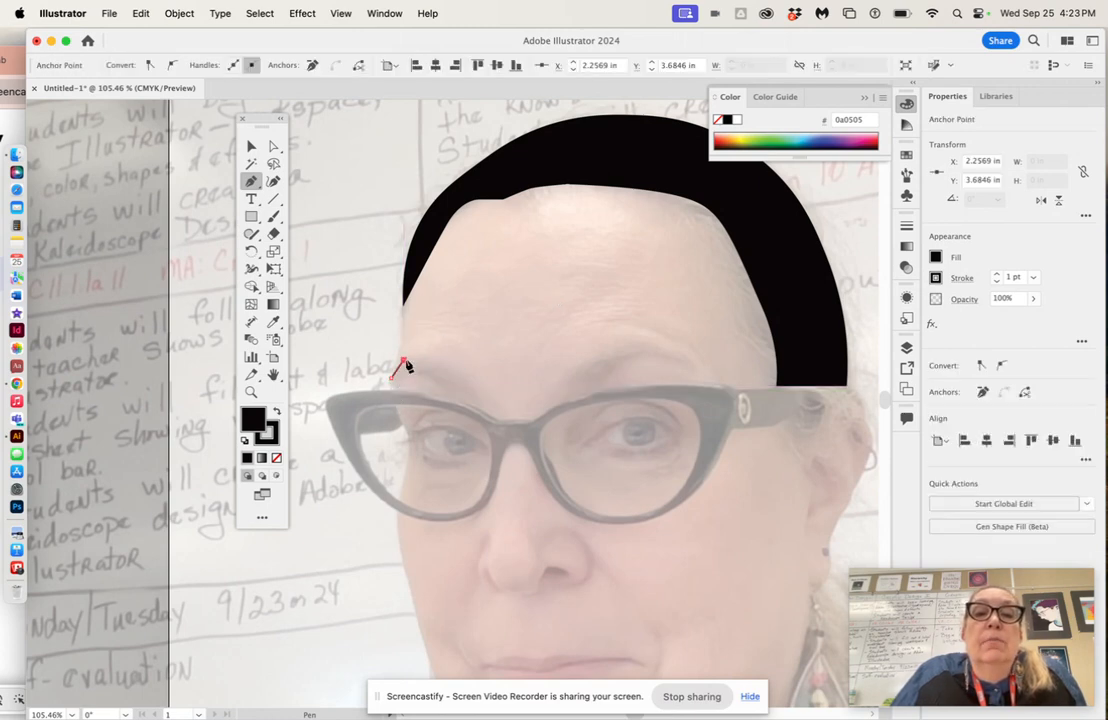
pyautogui.click(455, 375)
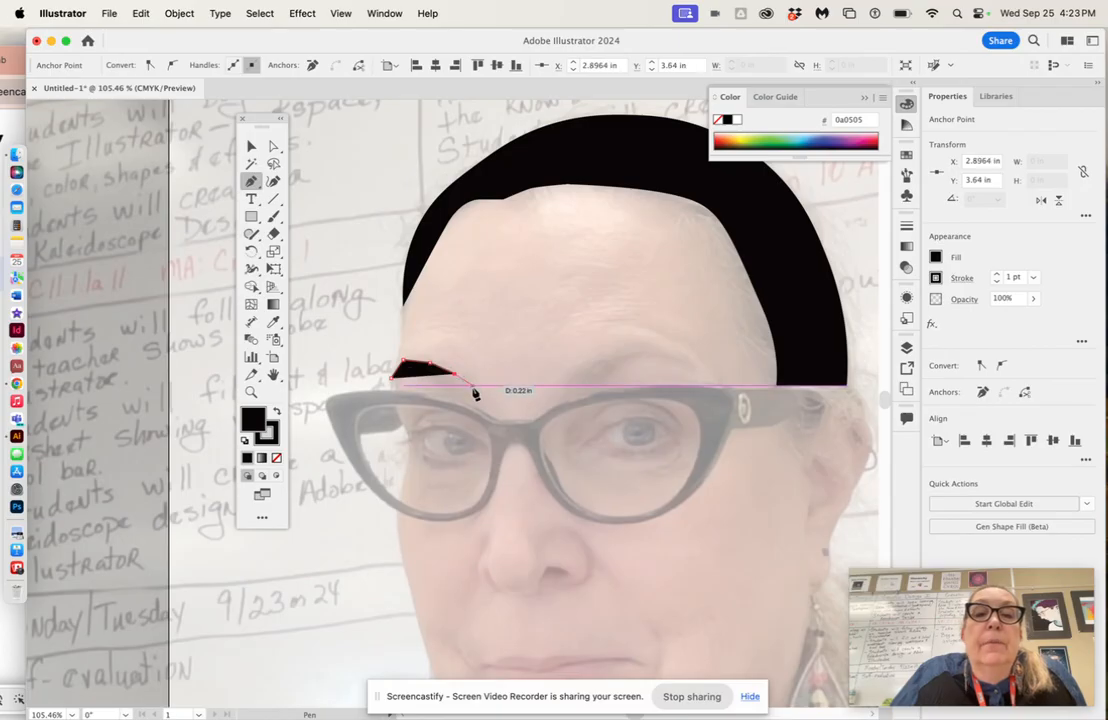
pyautogui.click(480, 400)
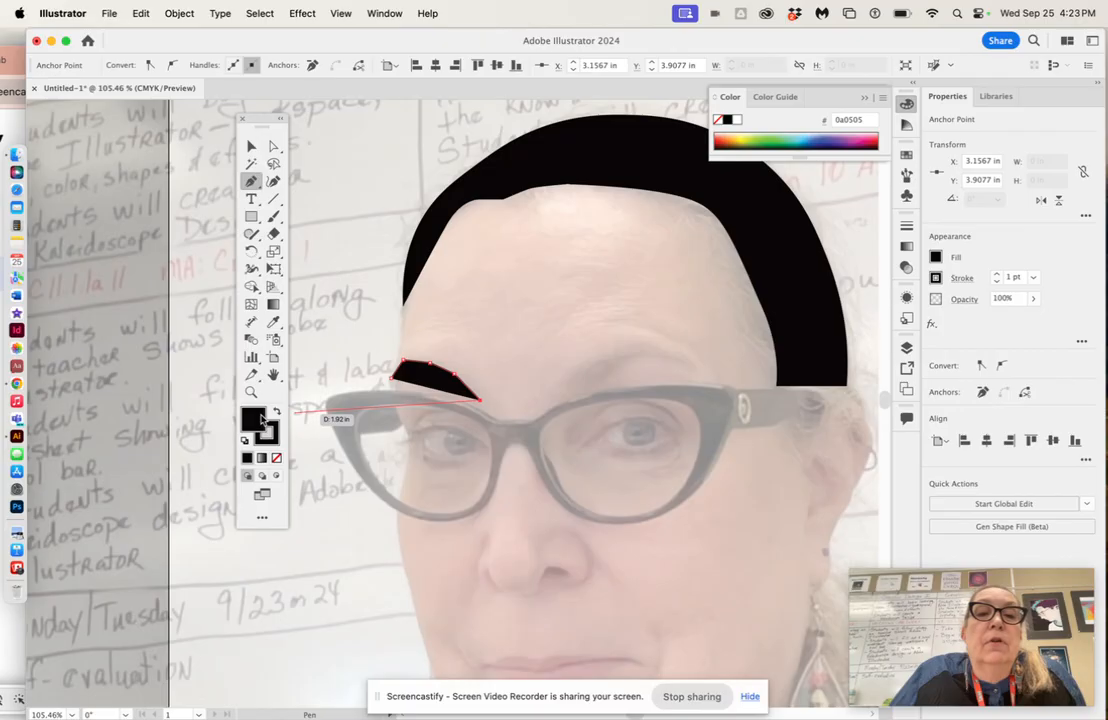
# Step: Trace the eyebrow's lower edge with no fill, closing the path at its starting anchor, and swap its fill and stroke for a solid near-black shape
pyautogui.press('/')
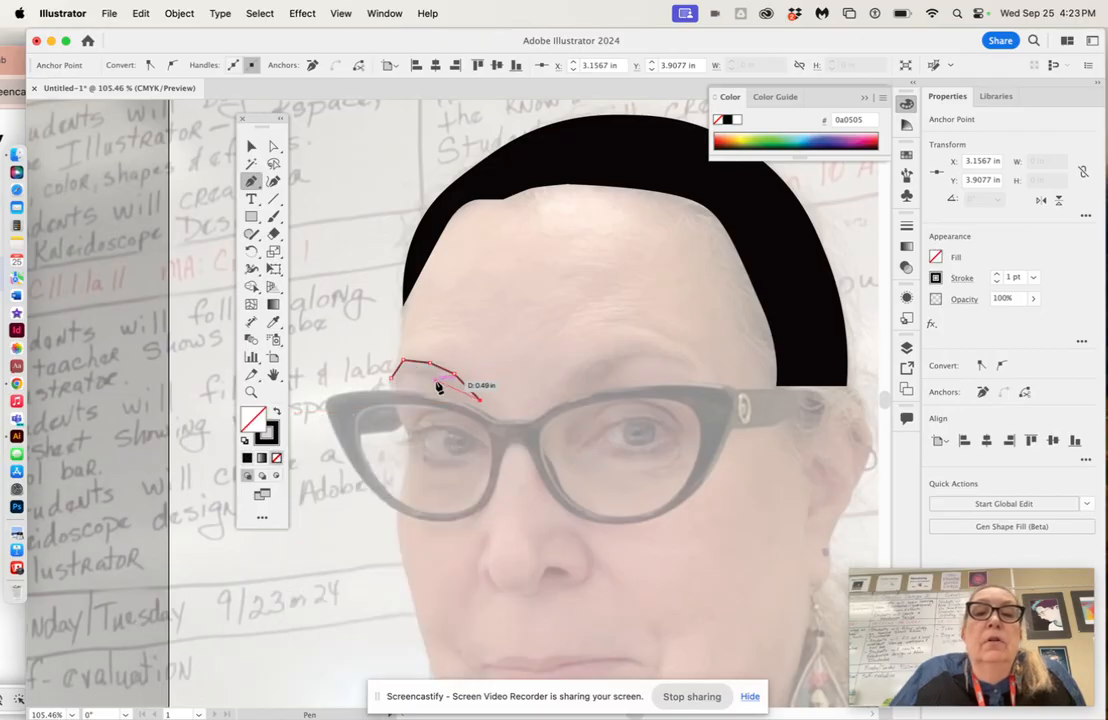
pyautogui.click(435, 380)
pyautogui.click(415, 373)
pyautogui.click(403, 374)
pyautogui.click(392, 384)
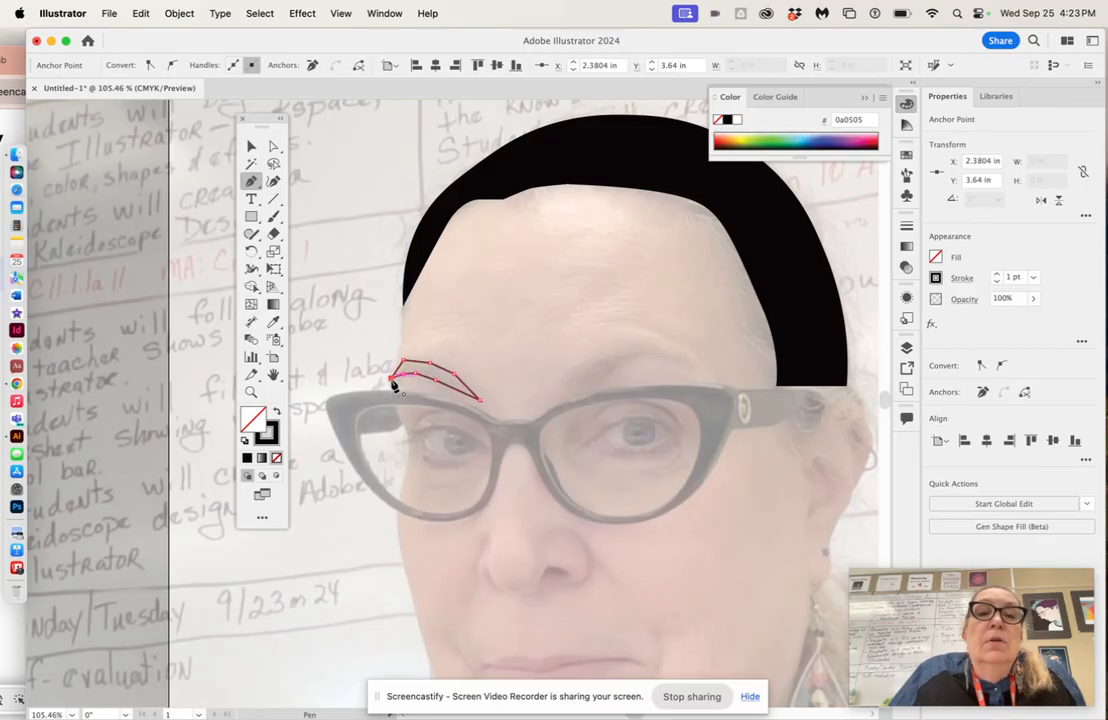
pyautogui.click(276, 414)
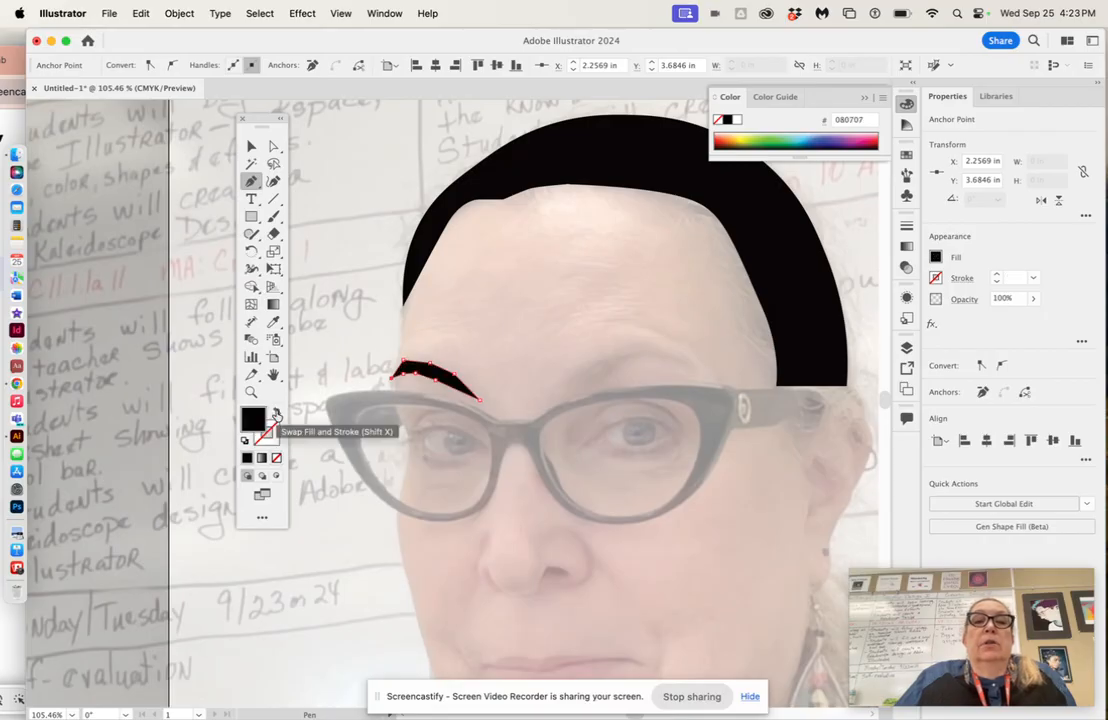
# Step: Convert the outer and inner anchors on the eyebrow's upper edge to smooth points and select the whole shape
pyautogui.click(273, 147)
pyautogui.moveTo(409, 376); pyautogui.dragTo(408, 366)
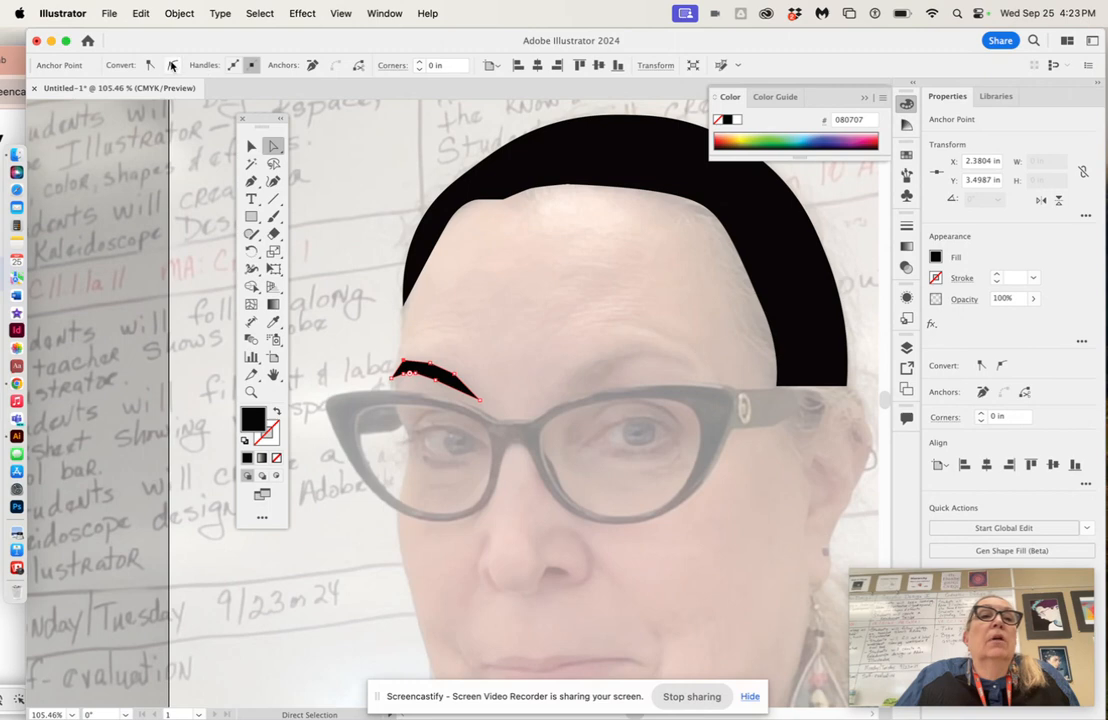
pyautogui.click(172, 65)
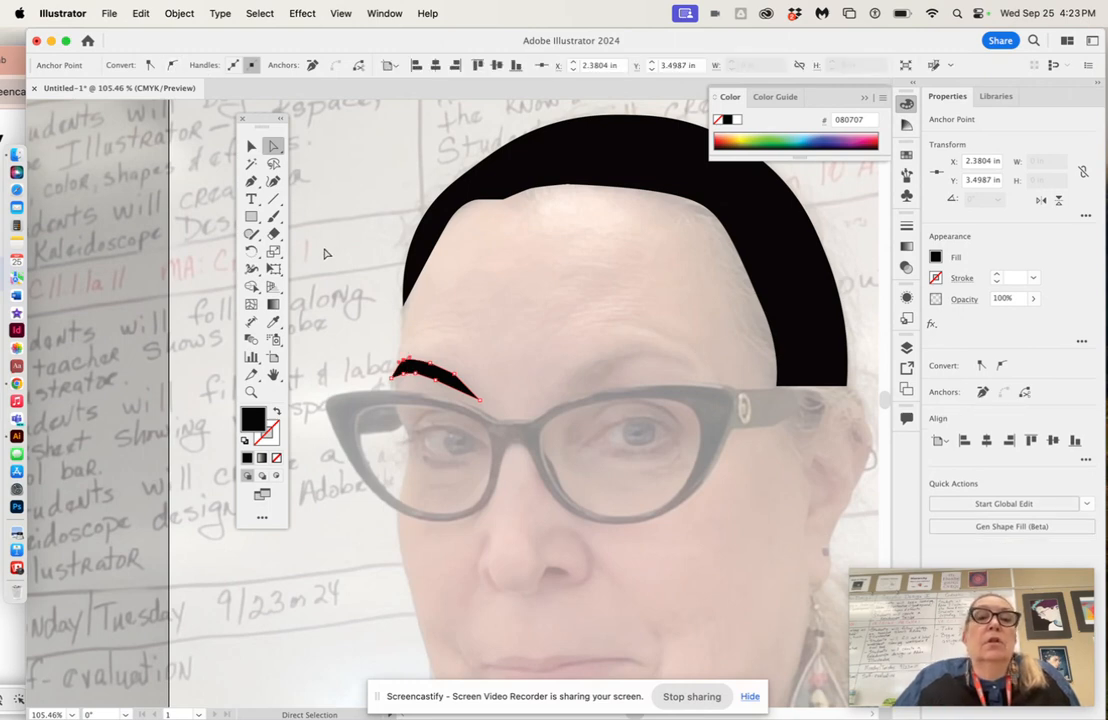
pyautogui.click(454, 374)
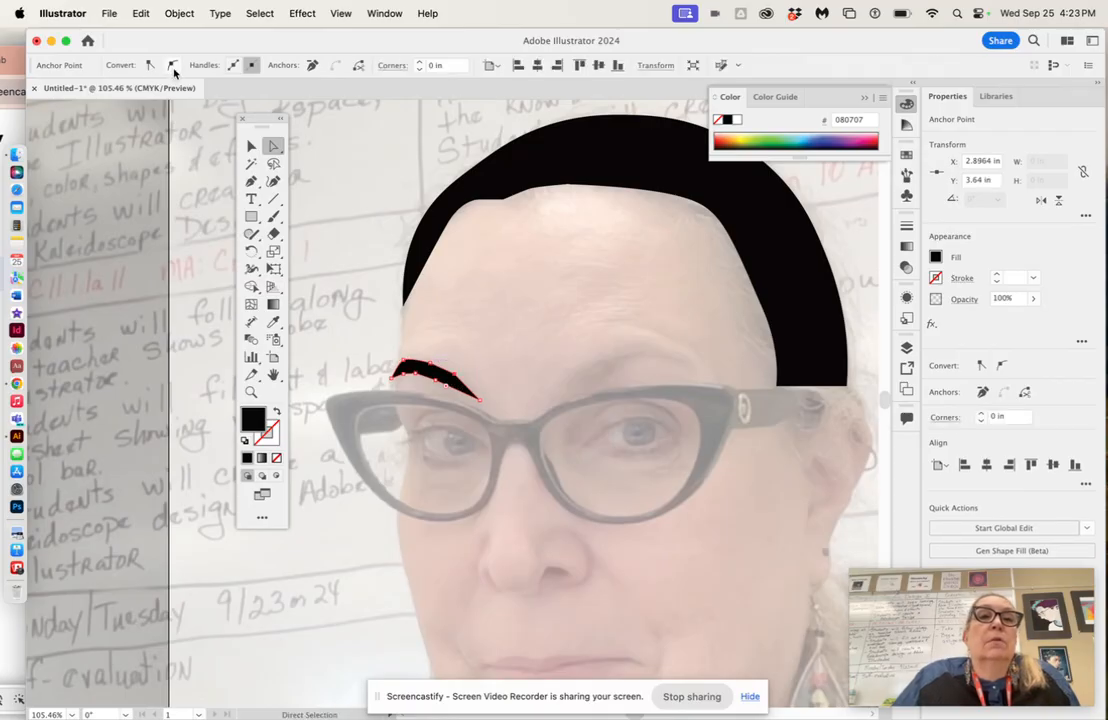
pyautogui.click(172, 65)
pyautogui.click(251, 146)
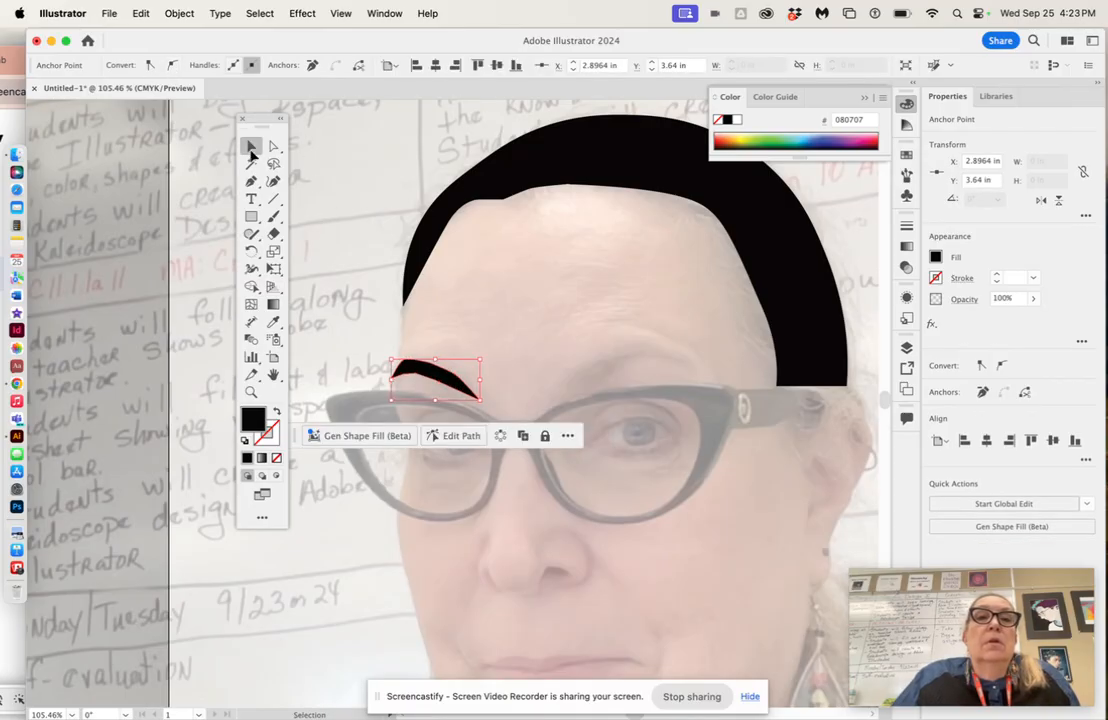
# Step: Trace the upper edge of the eyebrow on the photo's right side with the Pen tool, from its inner end to its outer tip
pyautogui.click(343, 192)
pyautogui.scroll(-2, 398, 232)
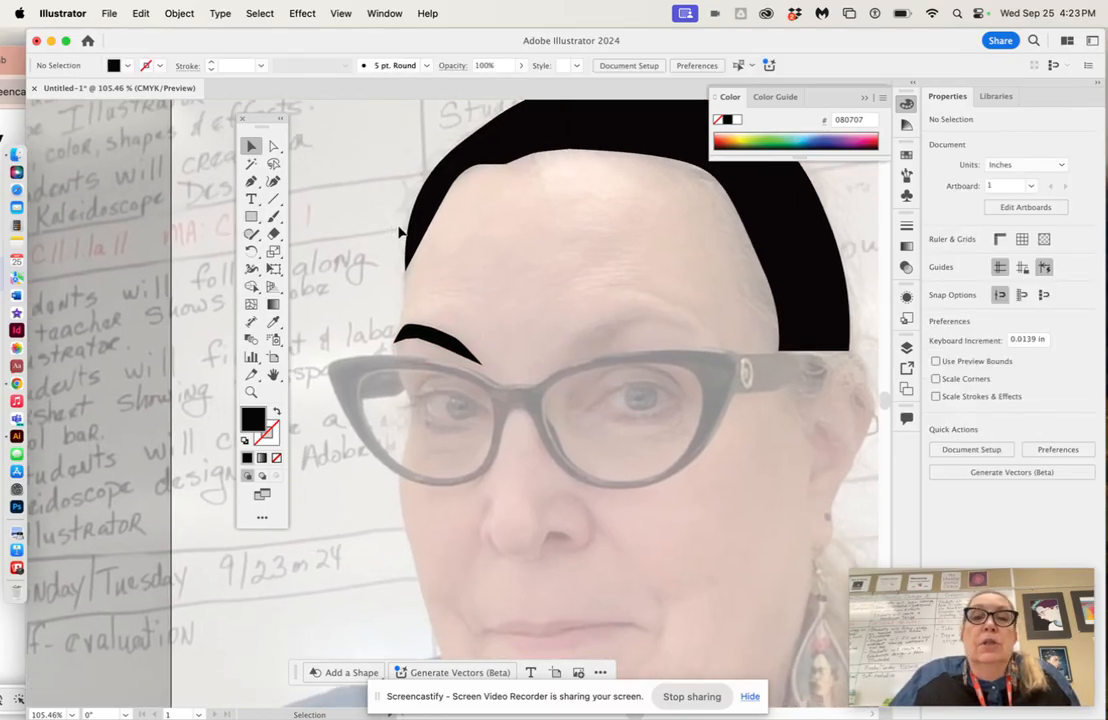
pyautogui.scroll(-5, 398, 232)
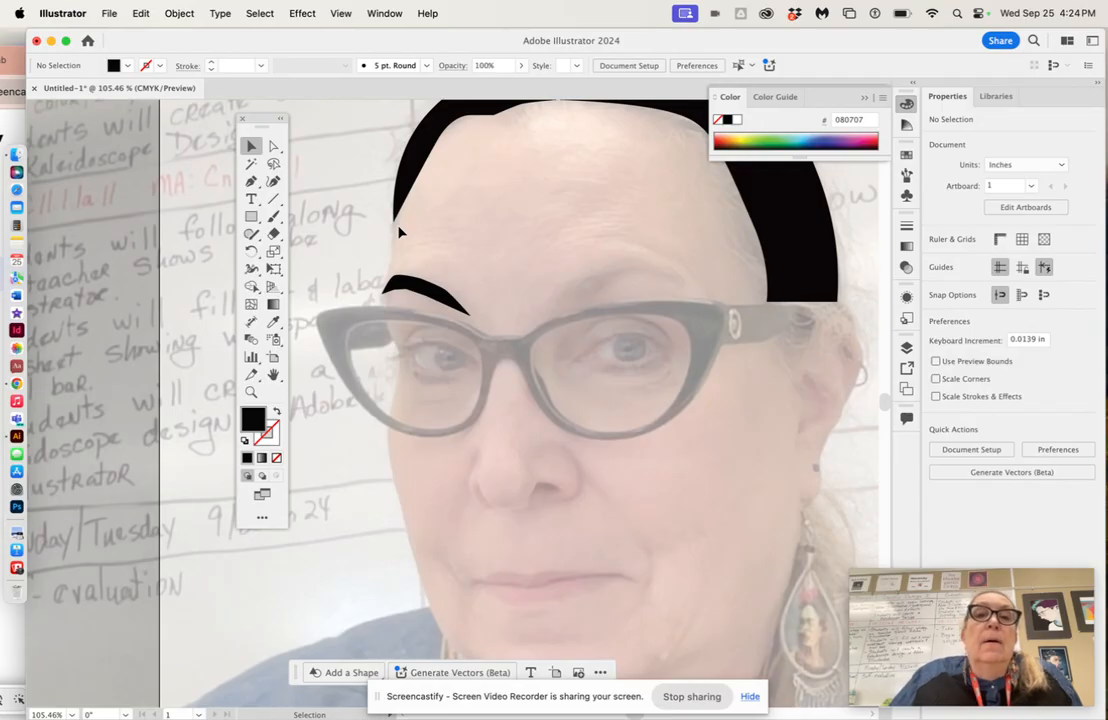
pyautogui.click(252, 182)
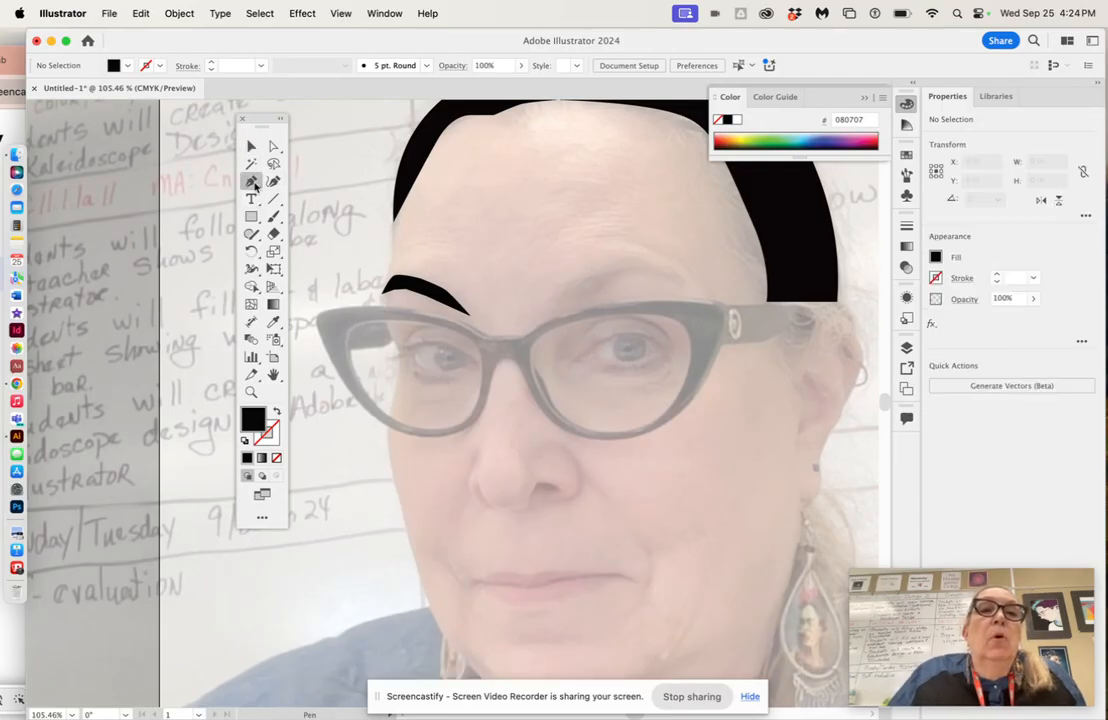
pyautogui.click(561, 295)
pyautogui.click(592, 274)
pyautogui.click(627, 265)
pyautogui.click(659, 264)
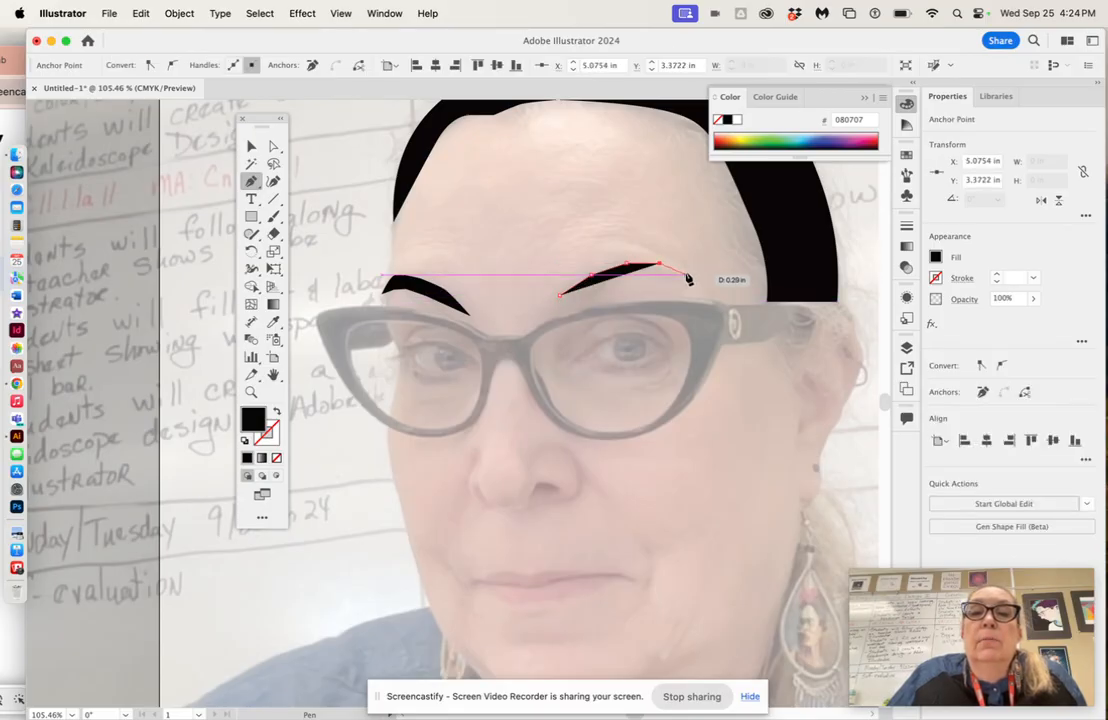
pyautogui.click(688, 278)
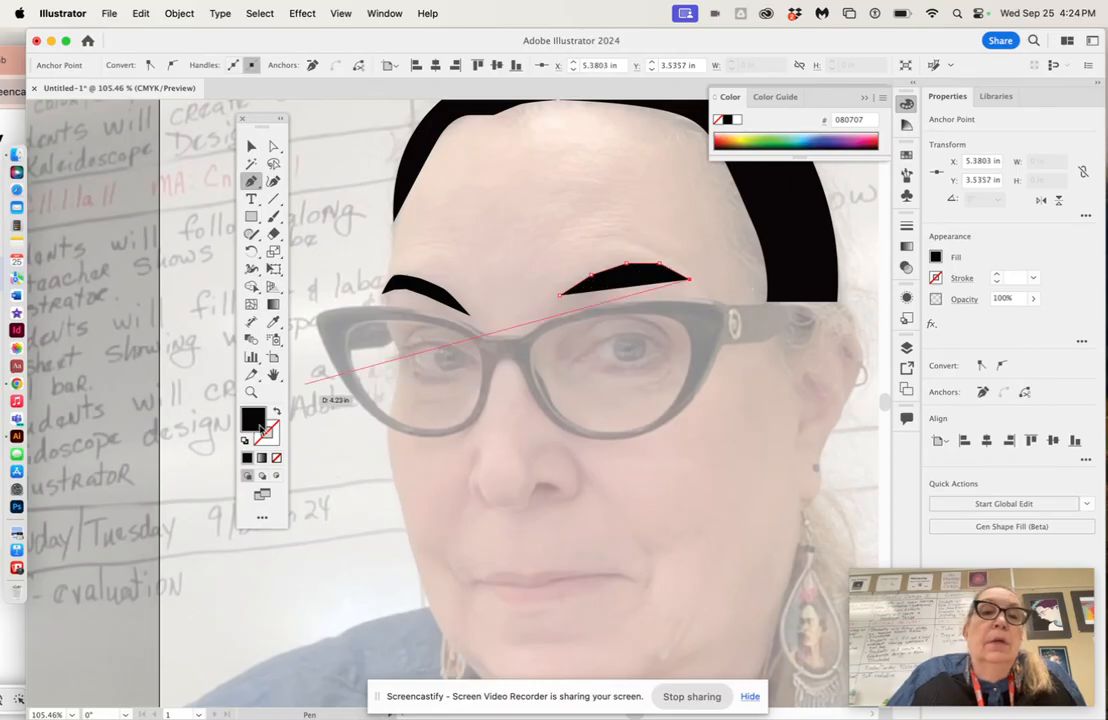
# Step: Swap the path's fill and stroke, trace the eyebrow's lower edge back toward the nose, and close the path at its starting anchor
pyautogui.click(277, 413)
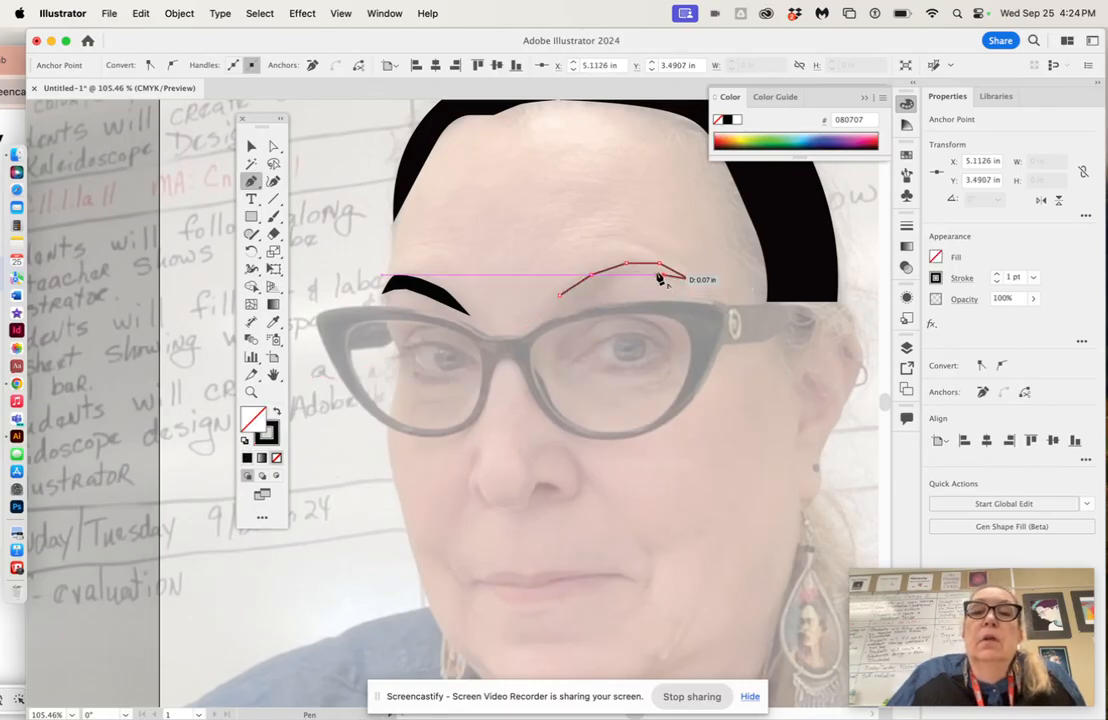
pyautogui.moveTo(635, 271); pyautogui.dragTo(624, 281)
pyautogui.click(610, 279)
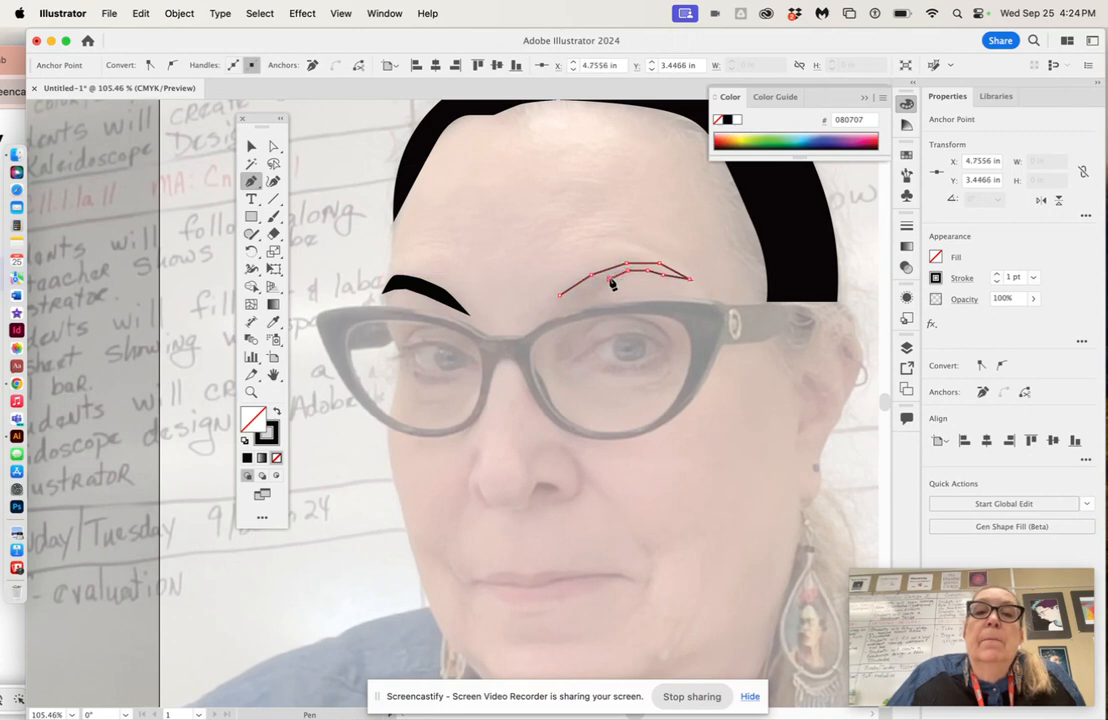
pyautogui.click(599, 296)
pyautogui.click(588, 302)
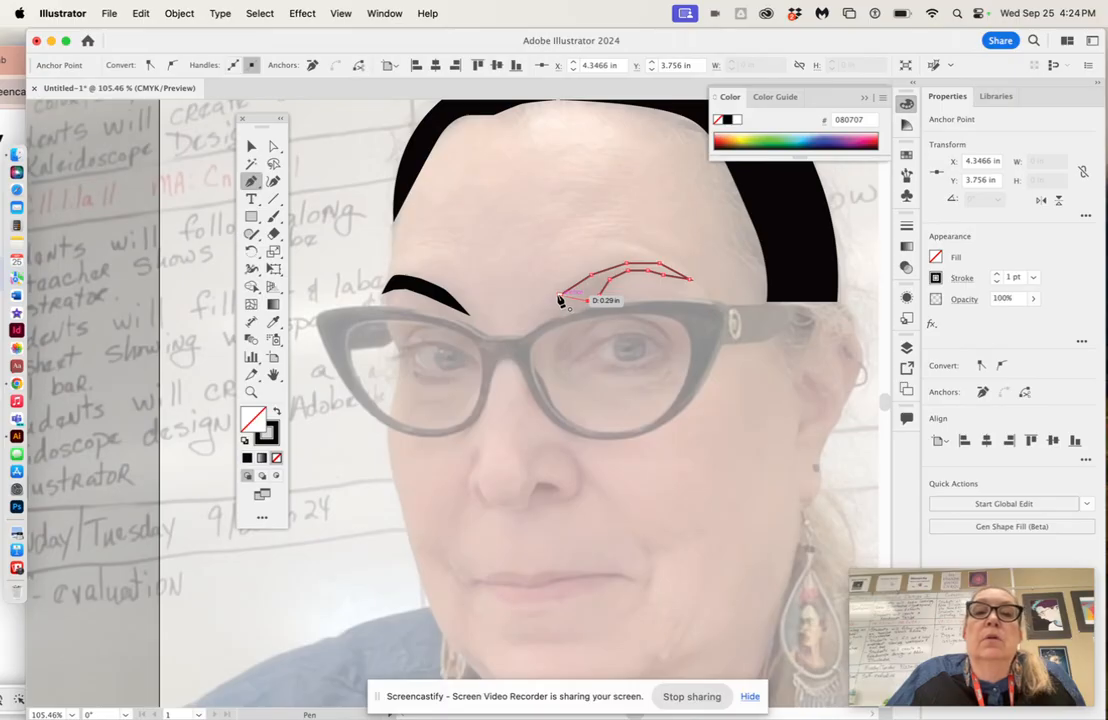
pyautogui.click(560, 300)
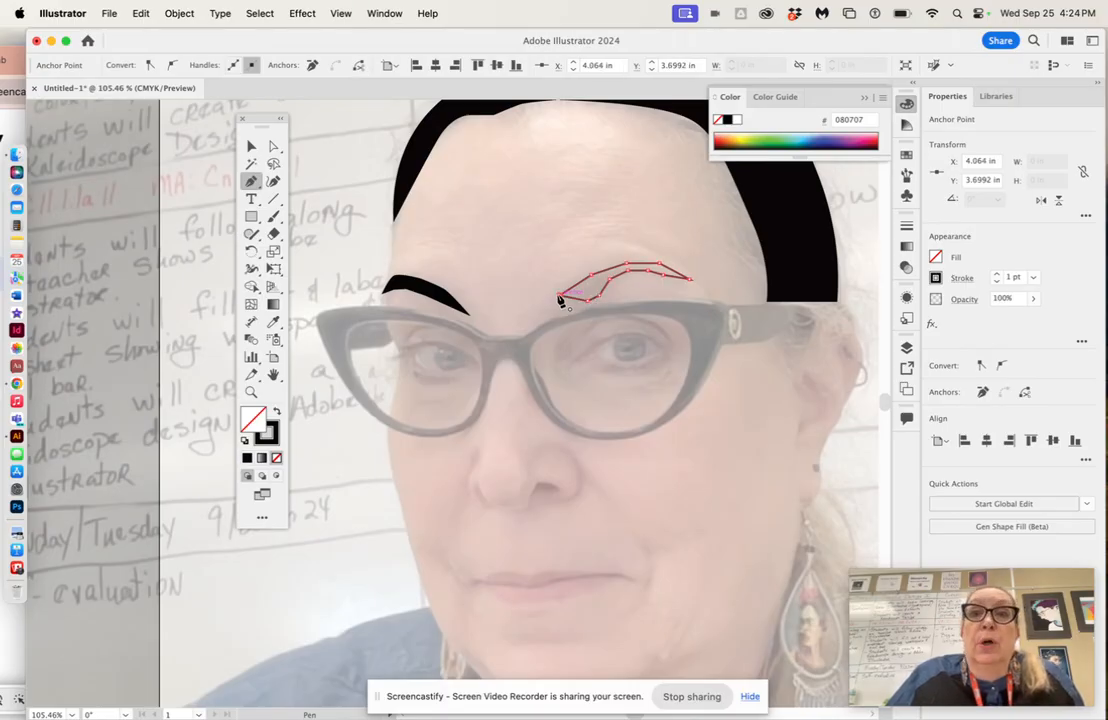
# Step: Swap the closed eyebrow's stroke back to a solid near-black fill and deselect it
pyautogui.click(277, 414)
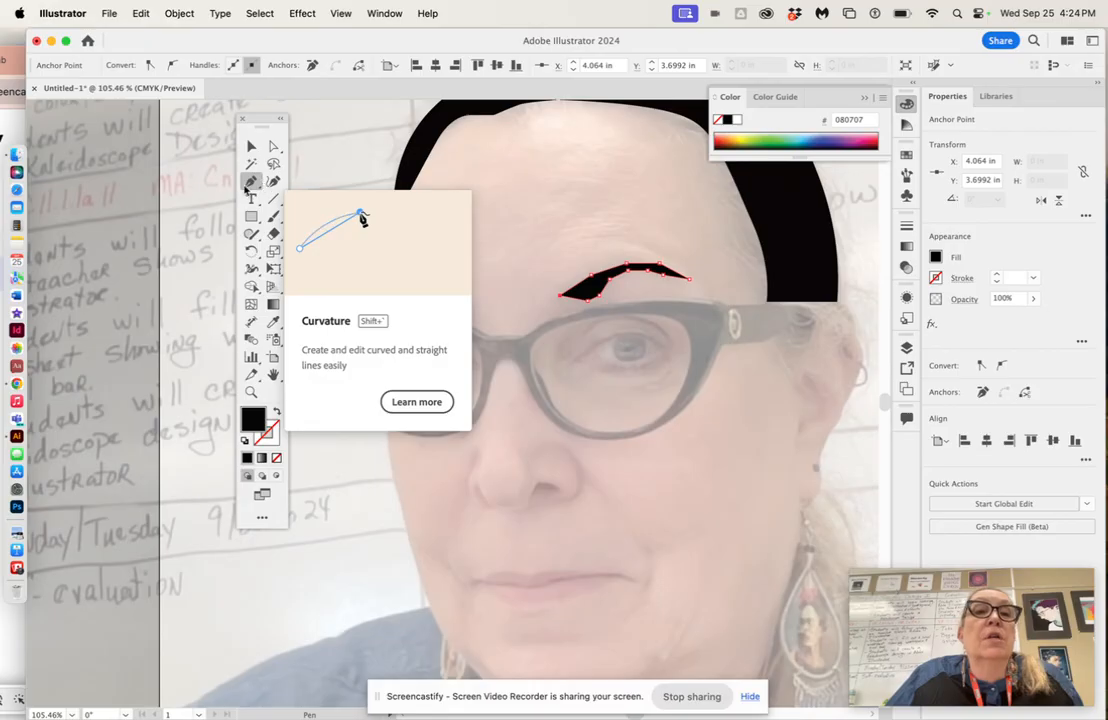
pyautogui.click(251, 146)
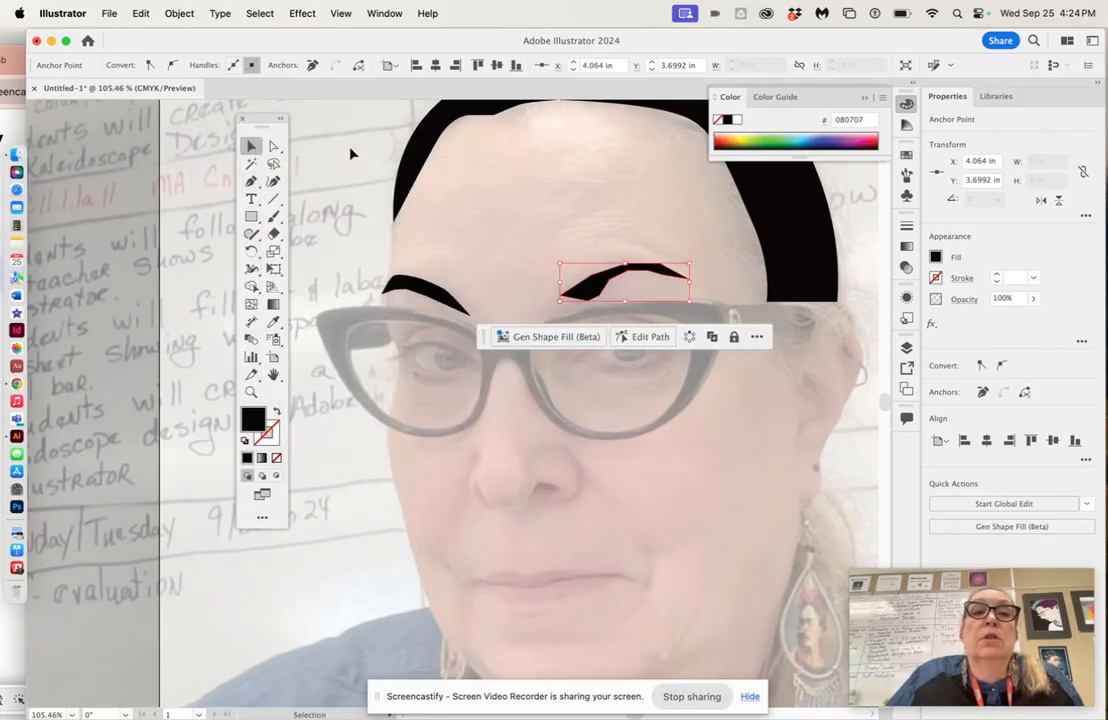
pyautogui.click(342, 146)
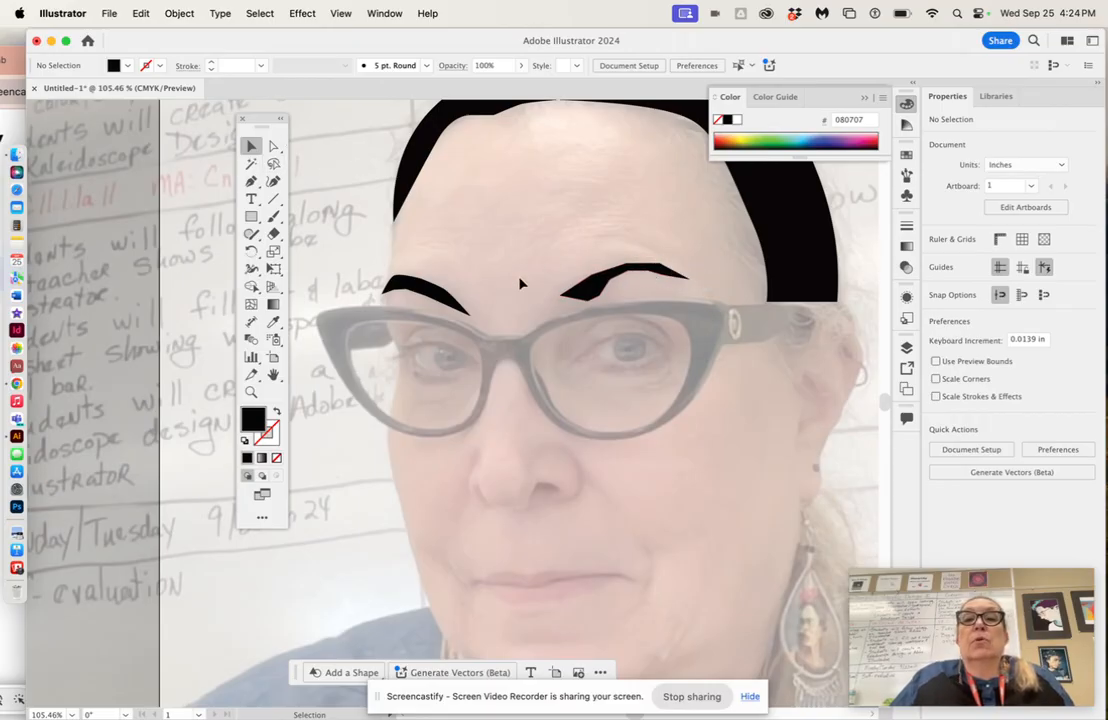
# Step: Lasso the anchors along the right-hand eyebrow's arch and outer tip and convert them to smooth points
pyautogui.click(274, 166)
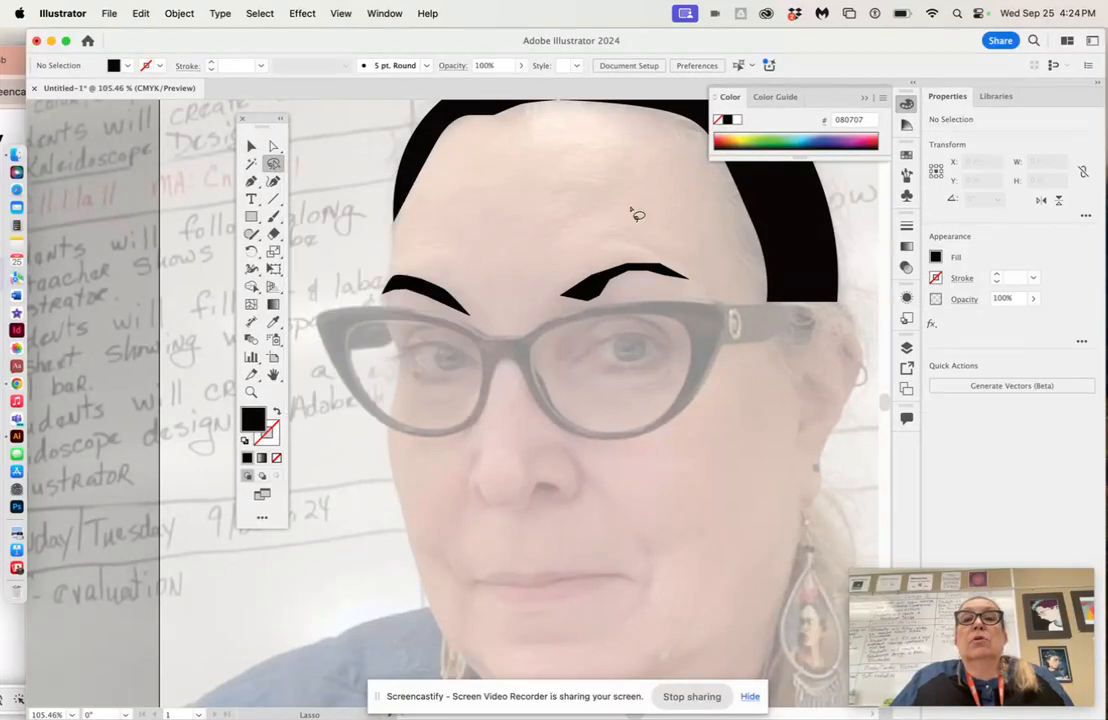
pyautogui.moveTo(668, 262)
pyautogui.mouseDown()
pyautogui.moveTo(635, 255)
pyautogui.moveTo(595, 276)
pyautogui.moveTo(628, 290)
pyautogui.moveTo(702, 281)
pyautogui.moveTo(667, 261)
pyautogui.mouseUp()
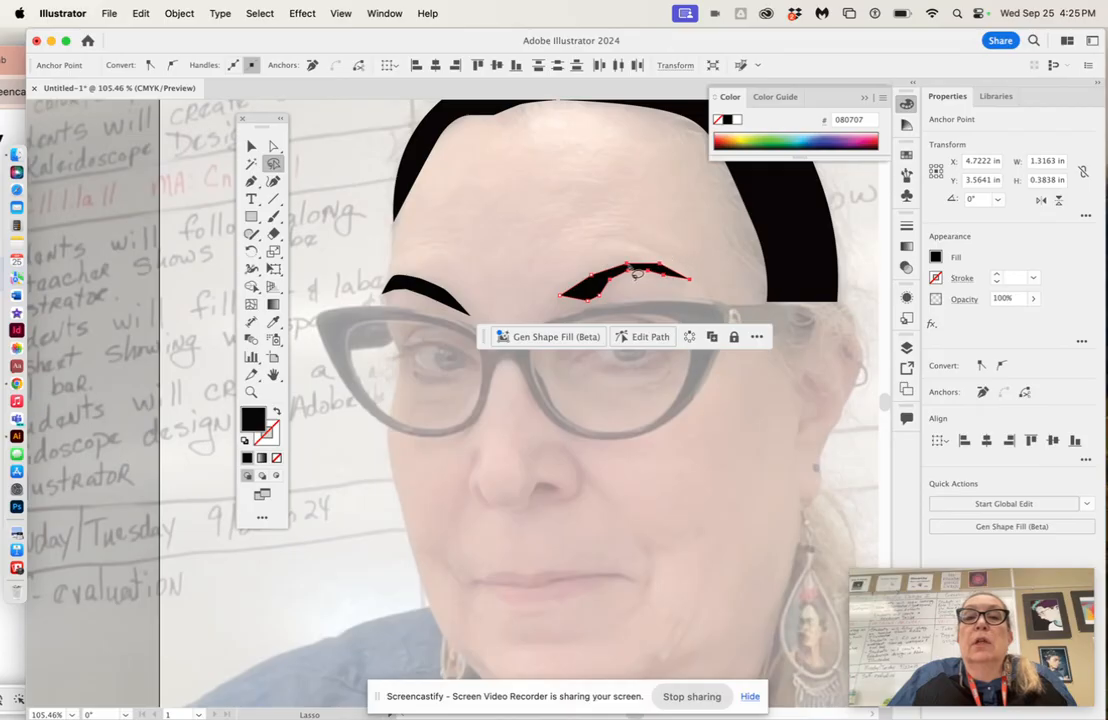
pyautogui.scroll(5, 641, 272)
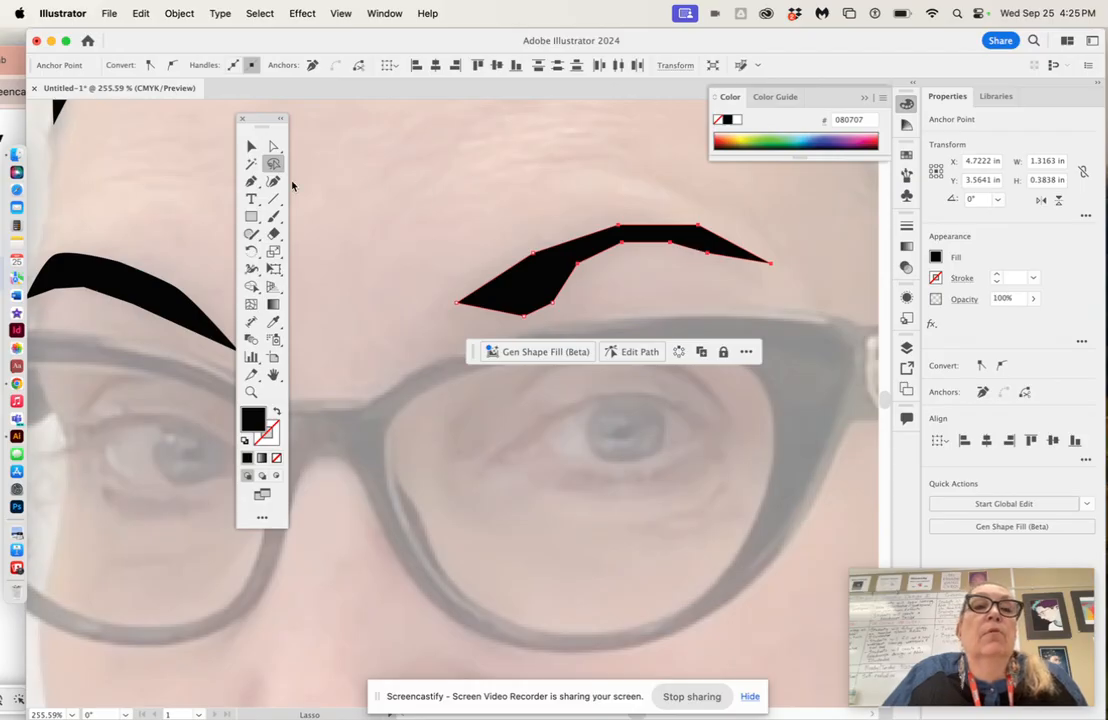
pyautogui.click(172, 66)
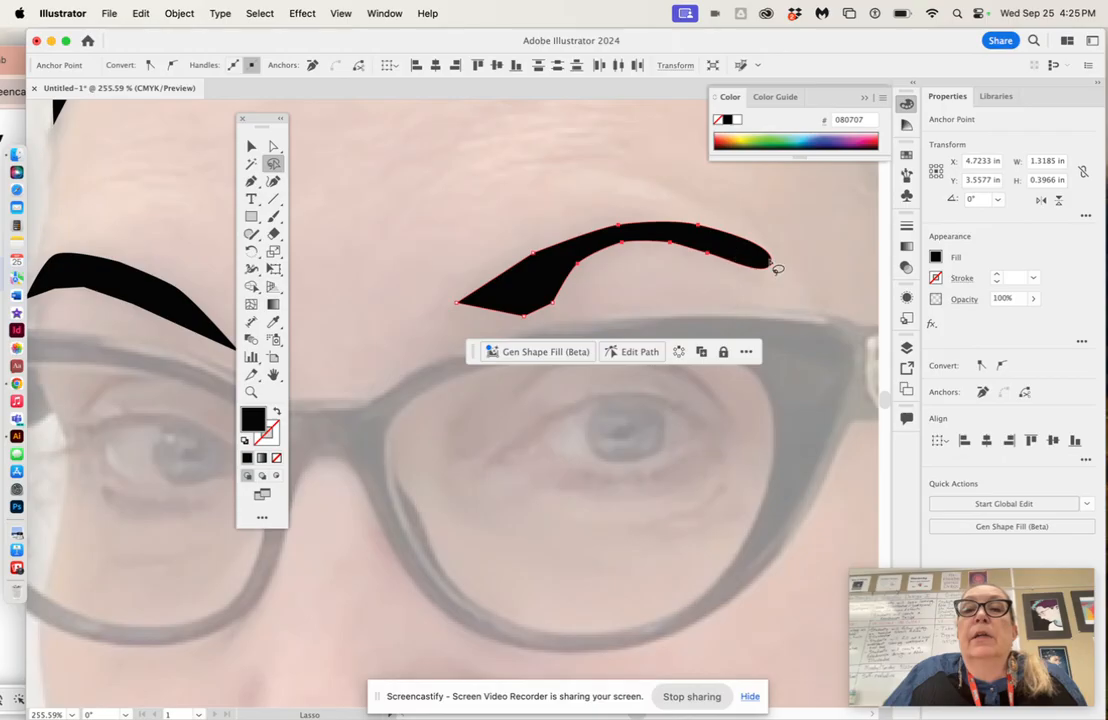
# Step: Convert the eyebrow's outer tip anchor to a corner point so it ends sharply, and deselect the shape
pyautogui.click(273, 147)
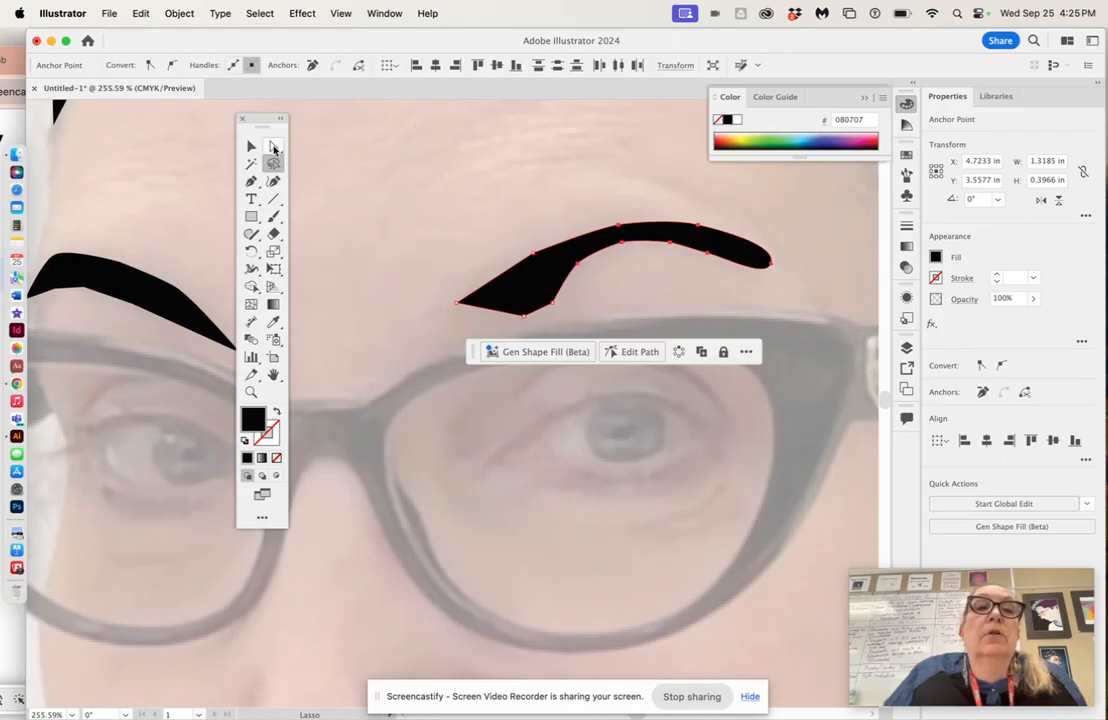
pyautogui.click(772, 264)
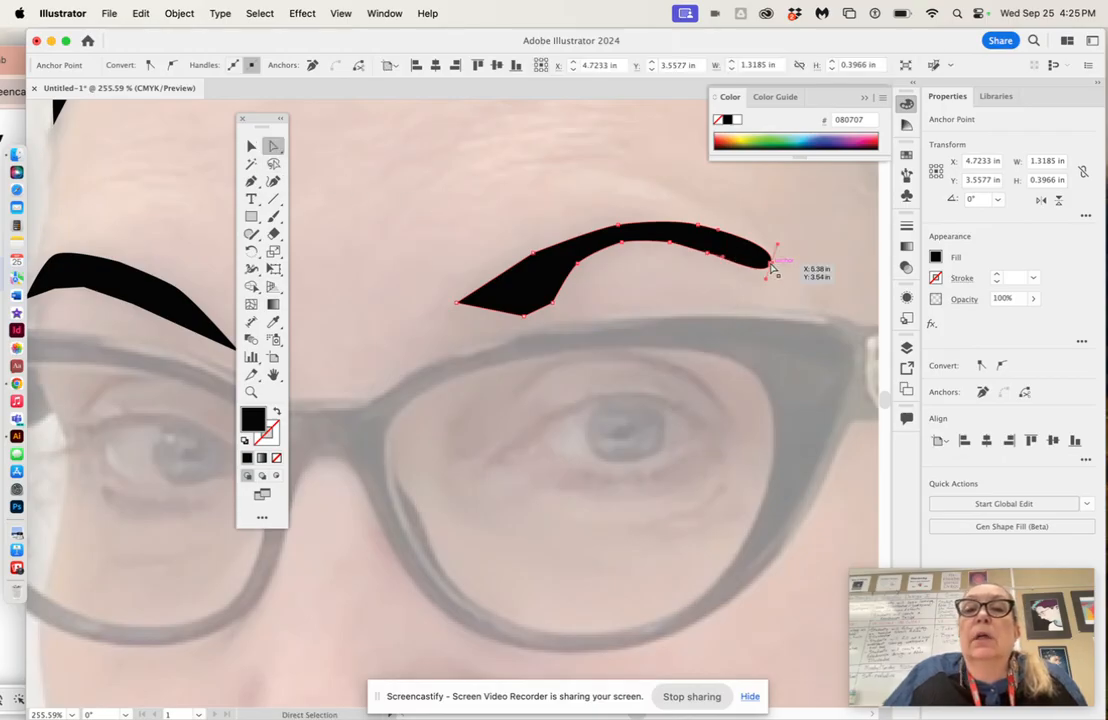
pyautogui.click(150, 65)
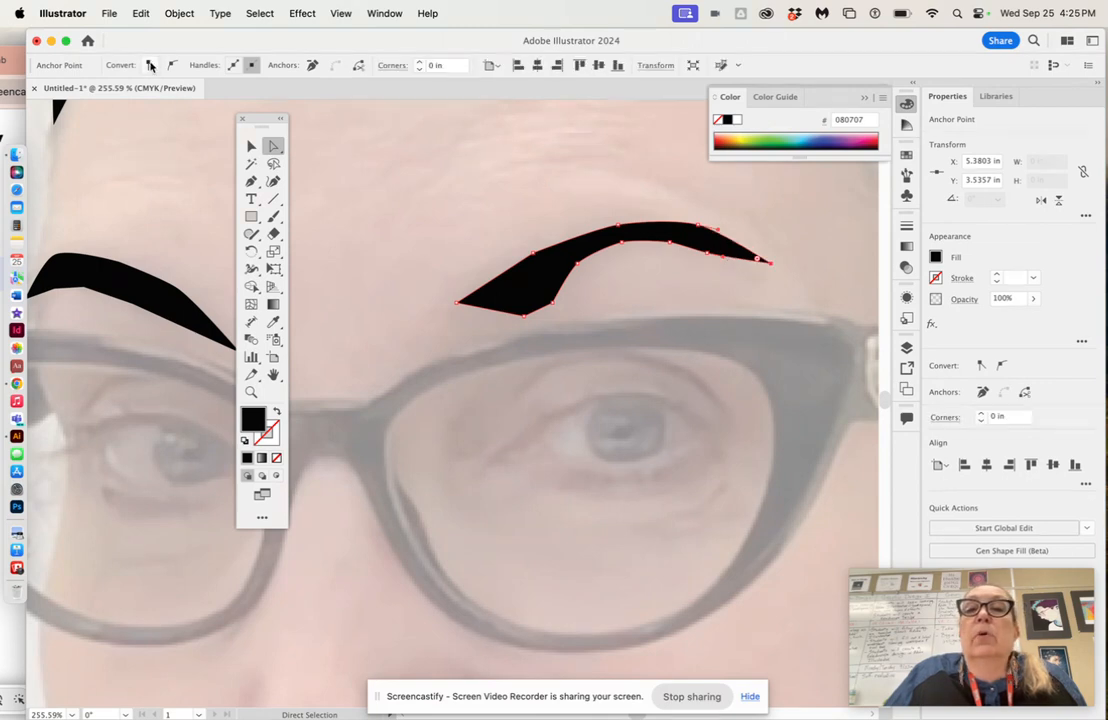
pyautogui.click(329, 131)
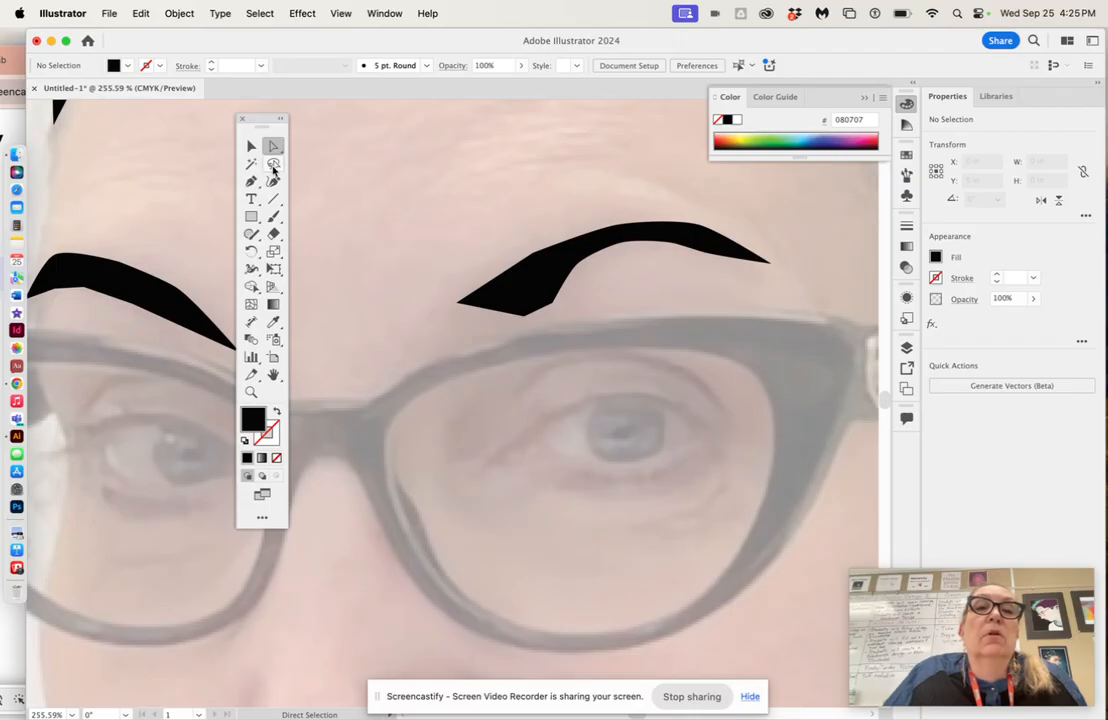
# Step: Lasso the lower anchors near the eyebrow's inner end, convert them to smooth points, and deselect the shape
pyautogui.click(273, 165)
pyautogui.moveTo(581, 278)
pyautogui.mouseDown()
pyautogui.moveTo(522, 296)
pyautogui.moveTo(512, 316)
pyautogui.moveTo(523, 325)
pyautogui.moveTo(583, 285)
pyautogui.mouseUp()
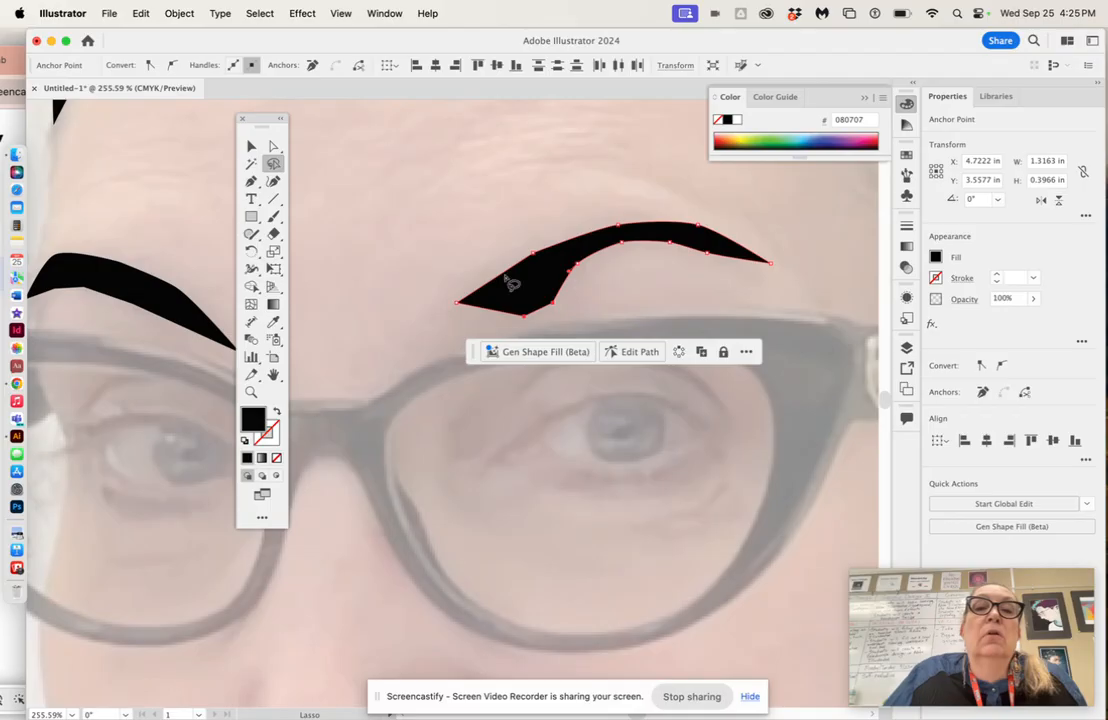
pyautogui.click(171, 66)
pyautogui.click(381, 137)
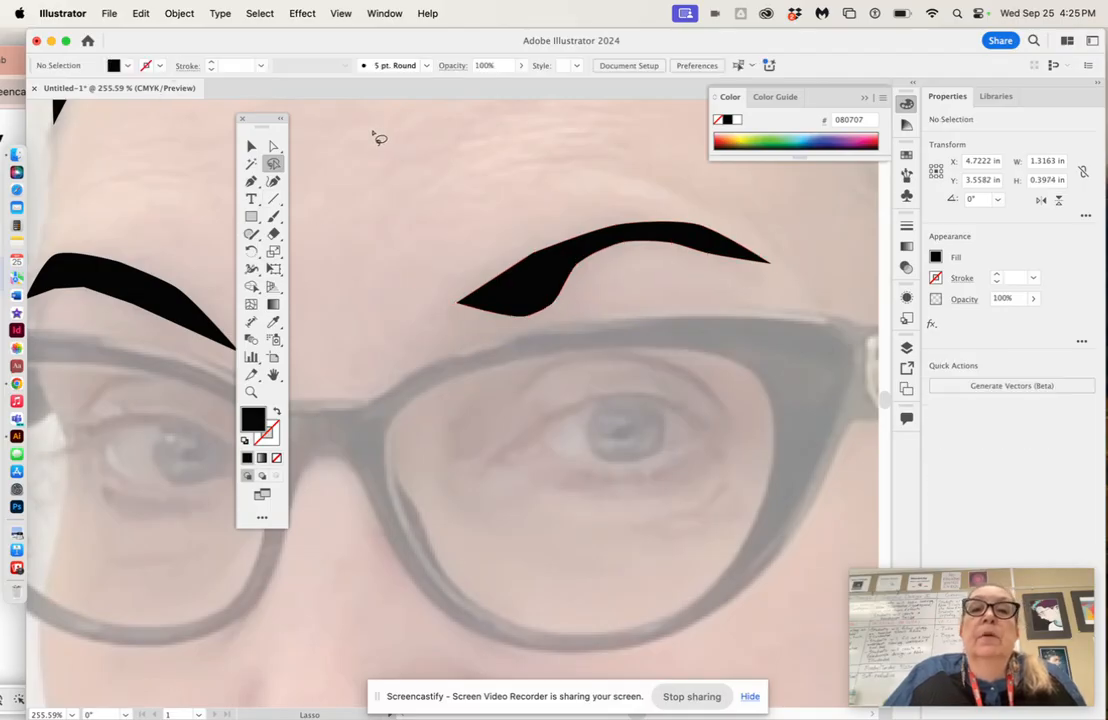
pyautogui.click(251, 146)
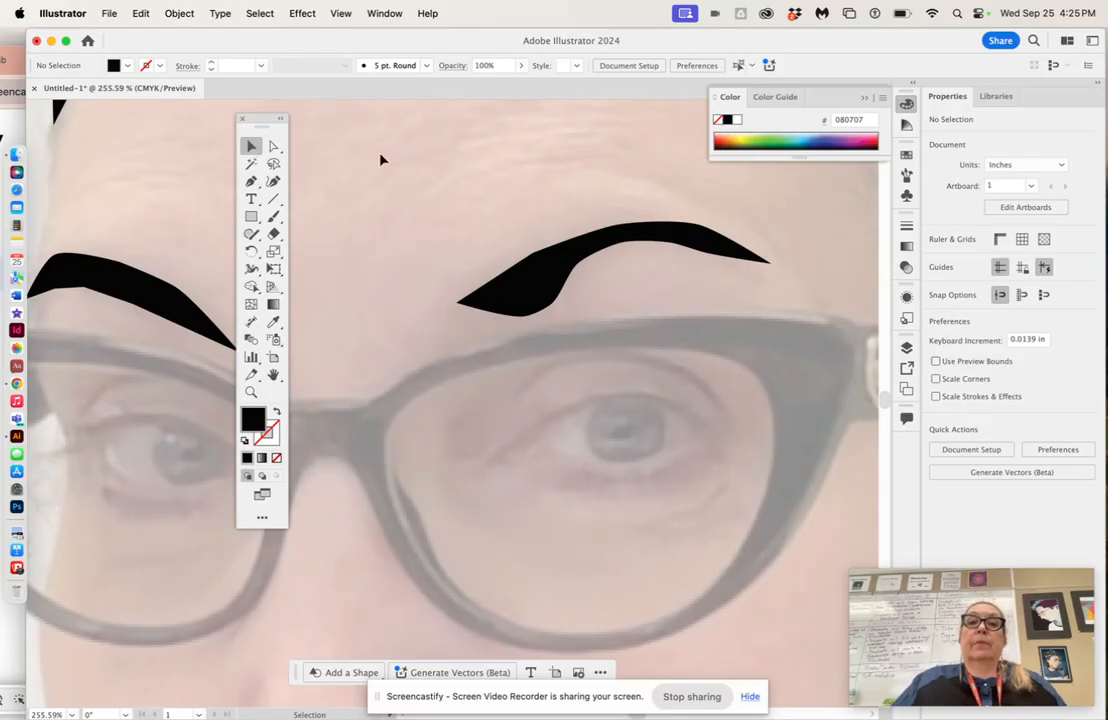
pyautogui.scroll(-2, 383, 150)
pyautogui.scroll(-5, 385, 154)
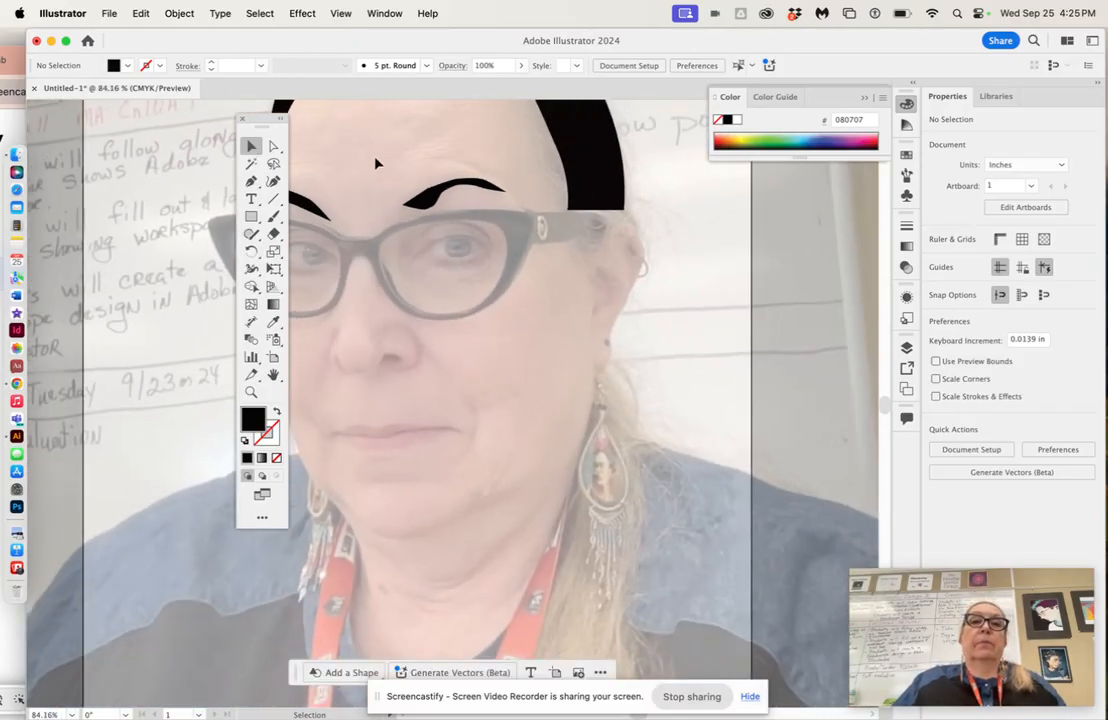
pyautogui.hscroll(-5, 376, 163)
pyautogui.scroll(2, 376, 163)
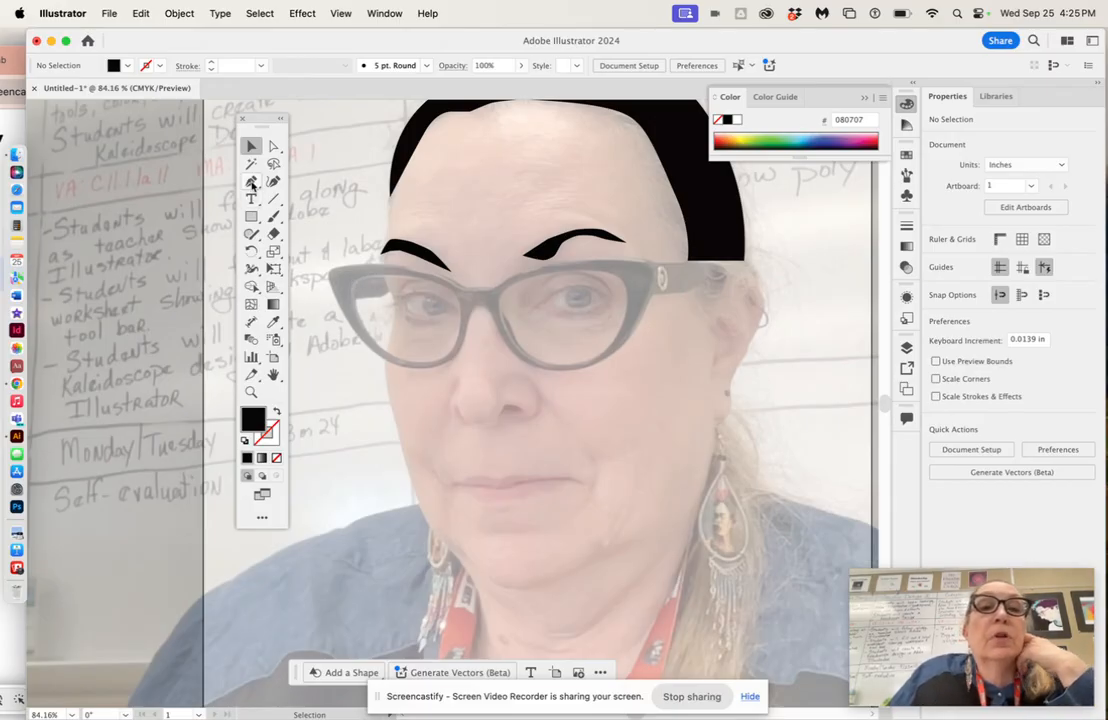
pyautogui.click(252, 183)
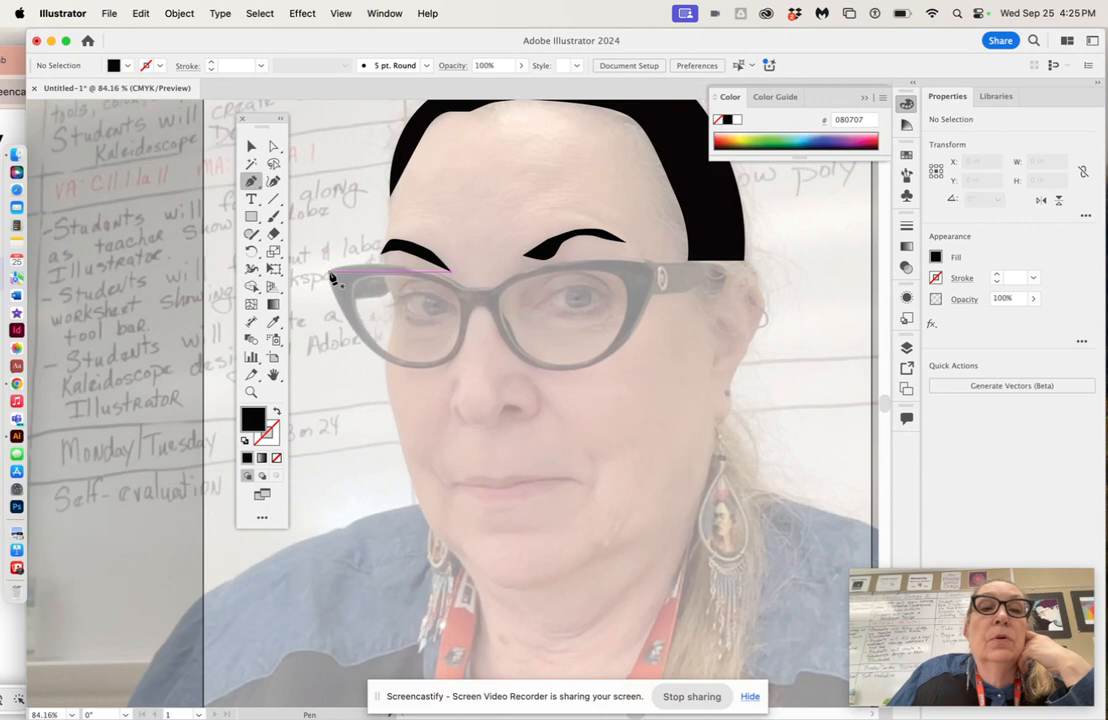
pyautogui.moveTo(331, 273); pyautogui.dragTo(411, 277)
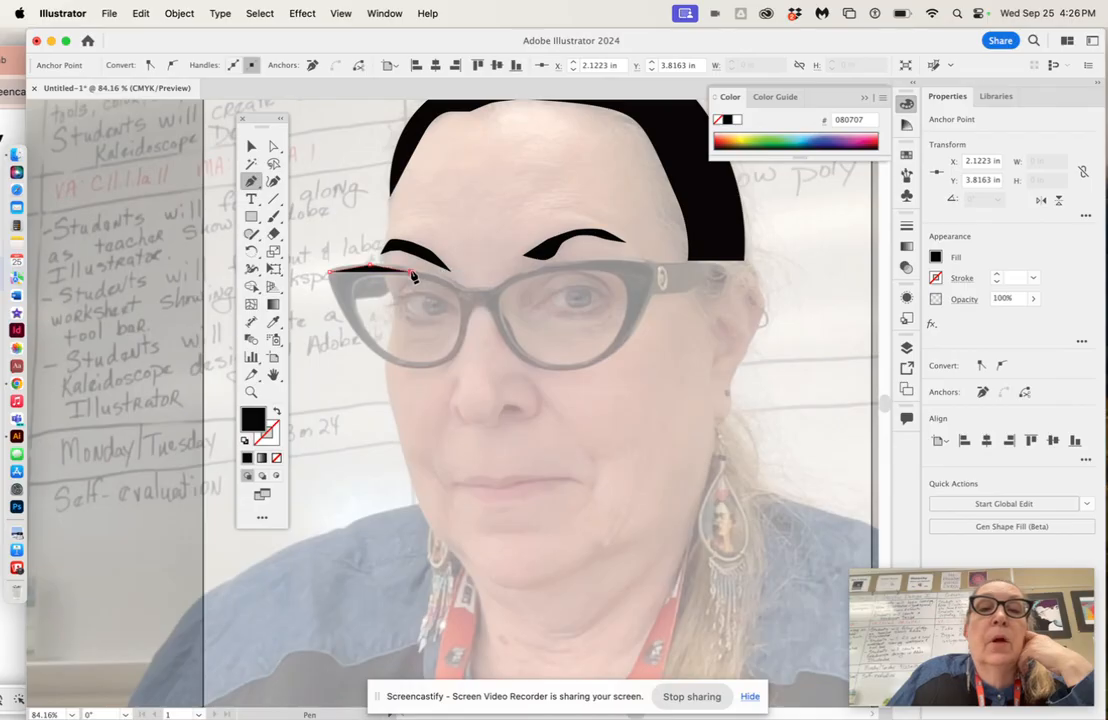
pyautogui.press('Delete')
pyautogui.press('Delete')
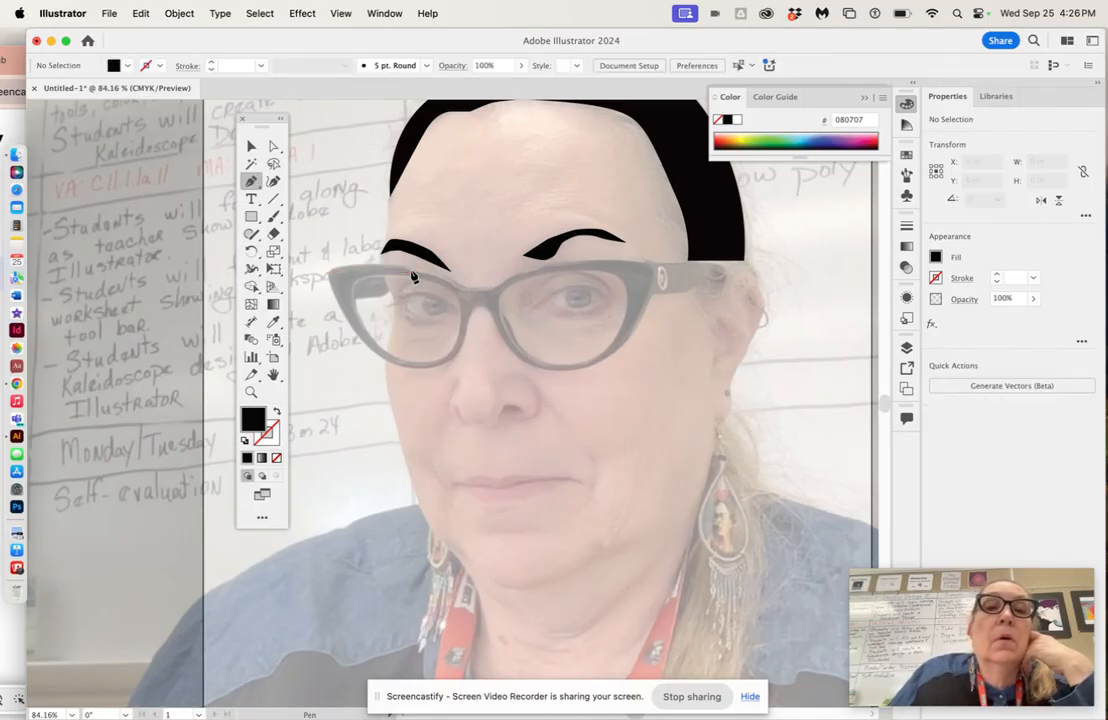
# Step: Start a Curvature outline at the glasses' outer left corner, trace the upper edge of the left-hand lens, and swap its fill to an unfilled stroke
pyautogui.click(273, 181)
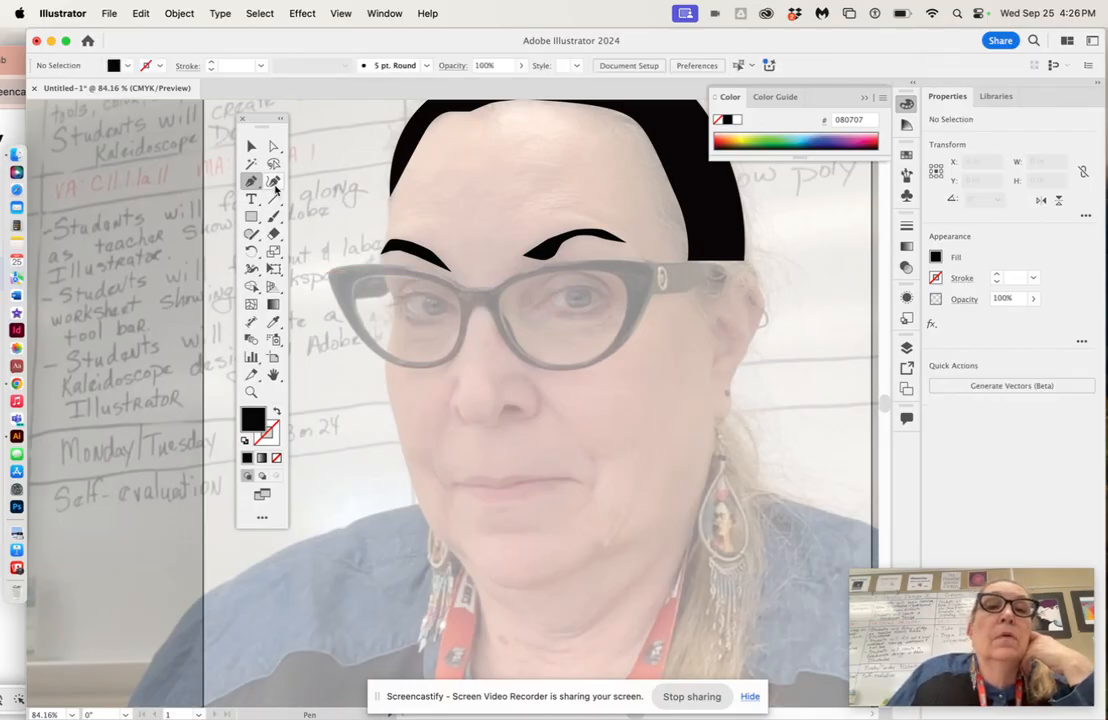
pyautogui.click(332, 285)
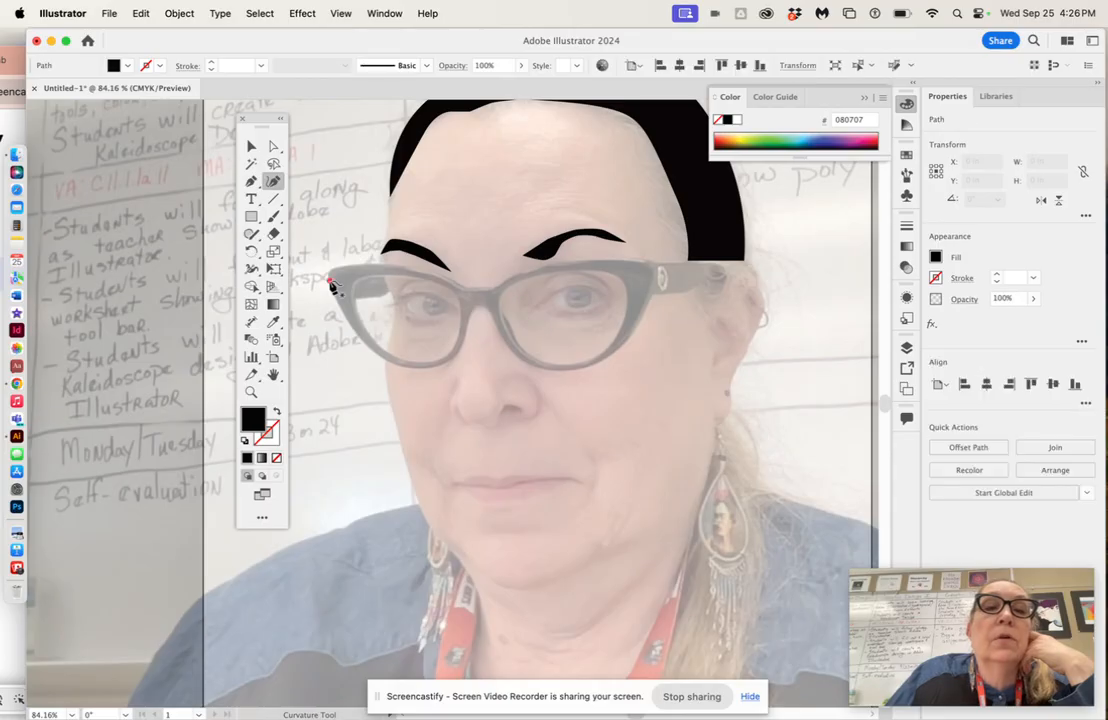
pyautogui.click(332, 273)
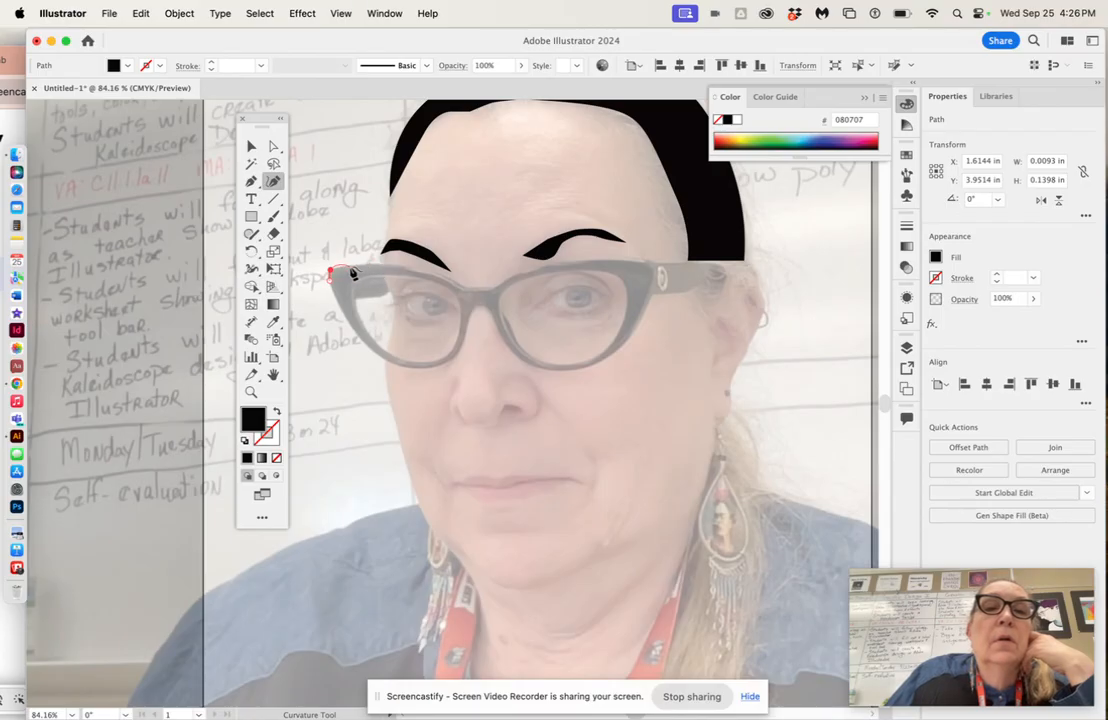
pyautogui.click(362, 266)
pyautogui.click(405, 268)
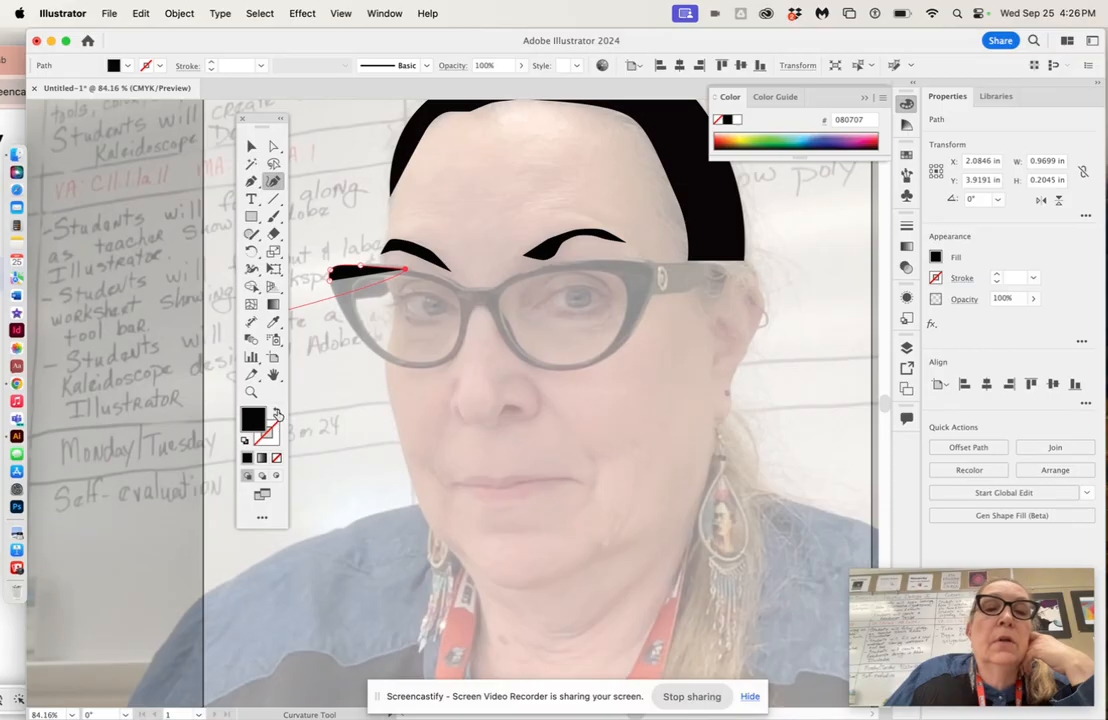
pyautogui.click(277, 413)
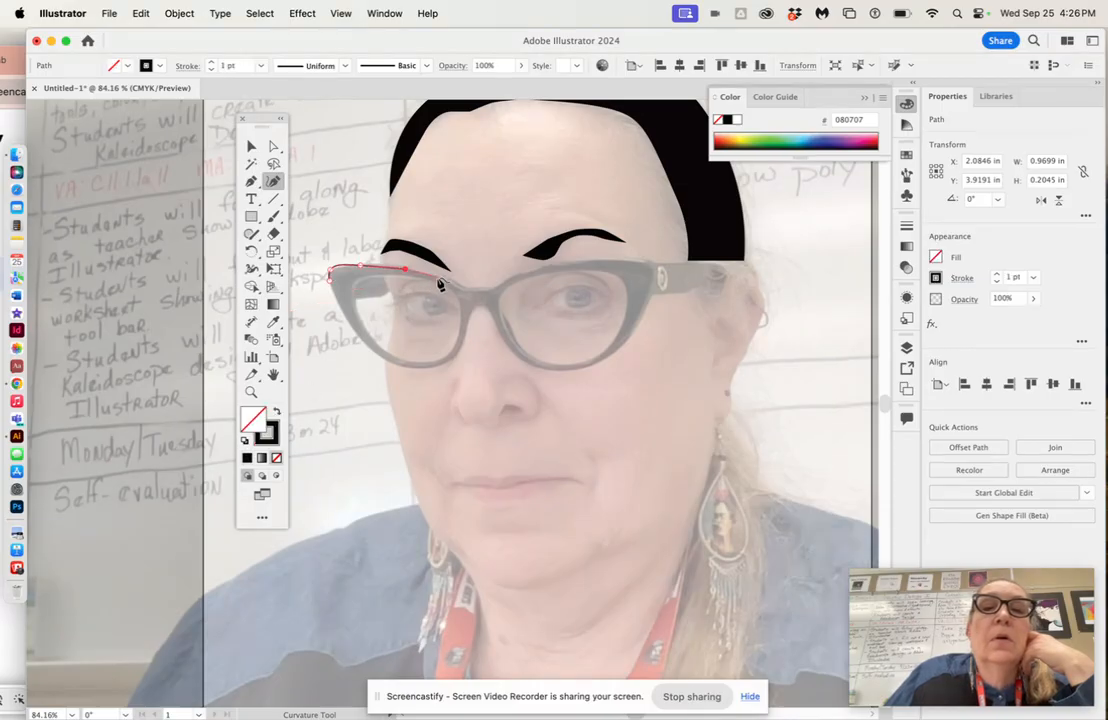
# Step: Continue the glasses outline down across the bridge and along the right-hand lens's upper edge to the frame's outer right corner
pyautogui.click(440, 279)
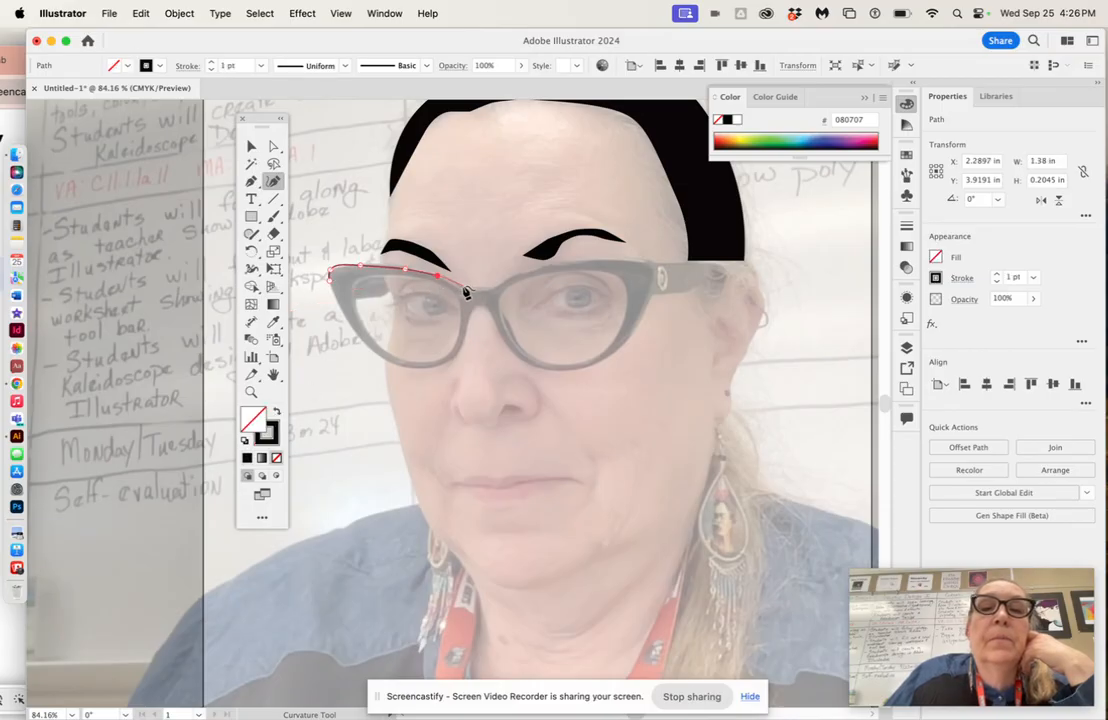
pyautogui.click(477, 289)
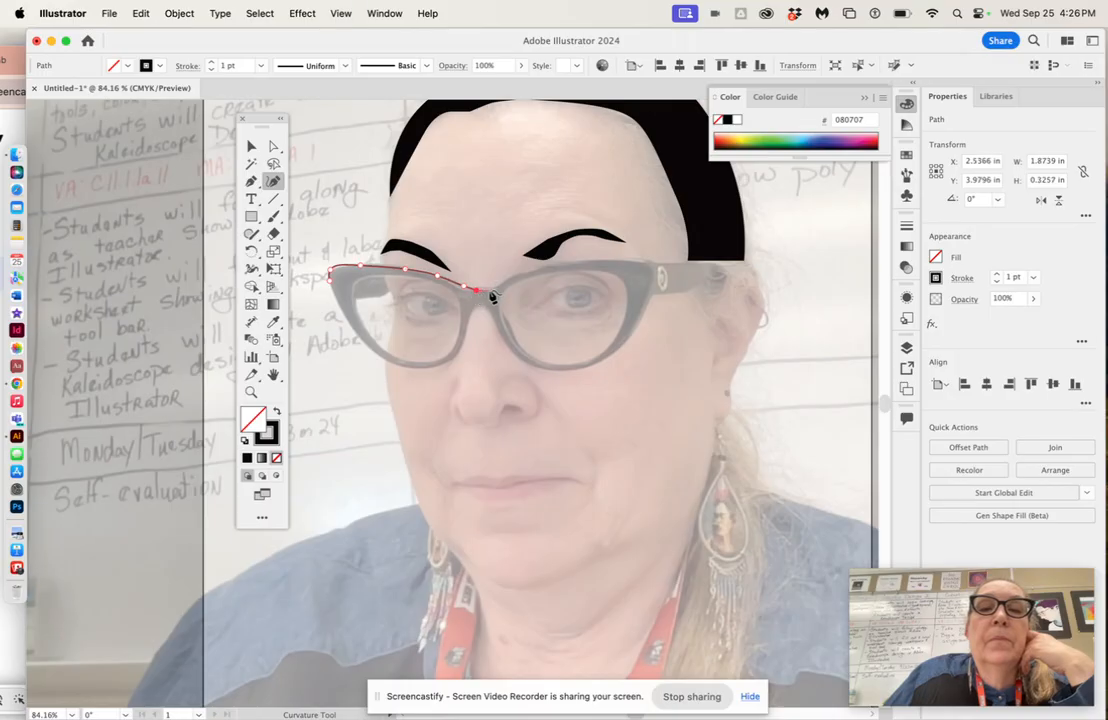
pyautogui.click(498, 290)
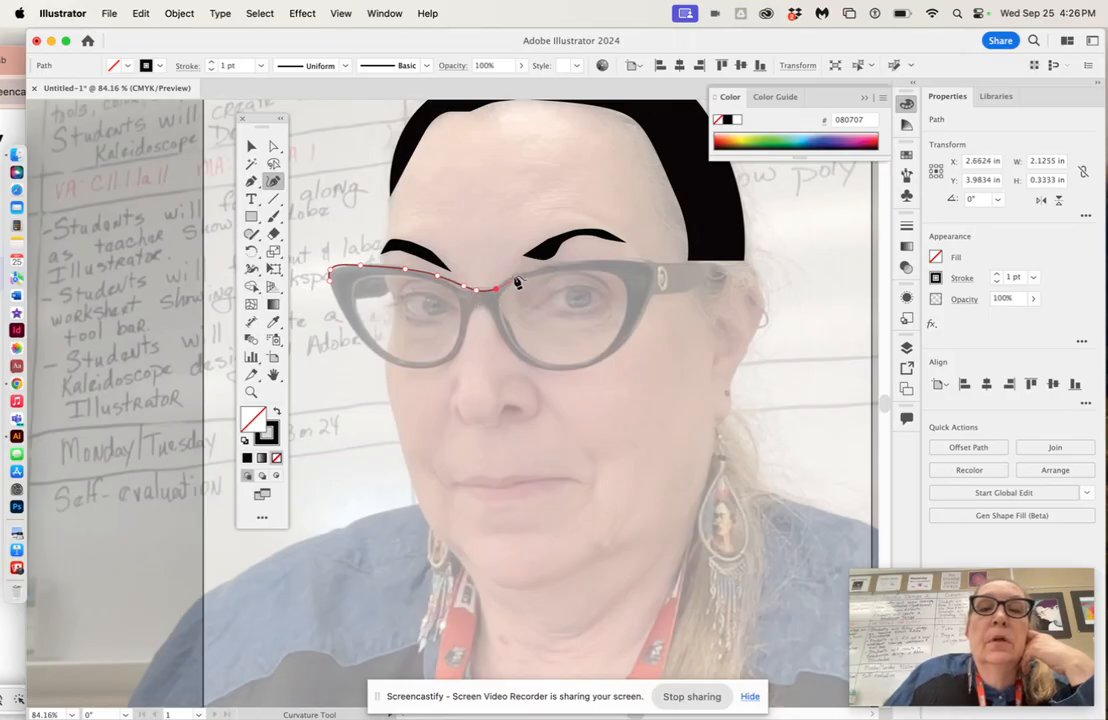
pyautogui.click(512, 277)
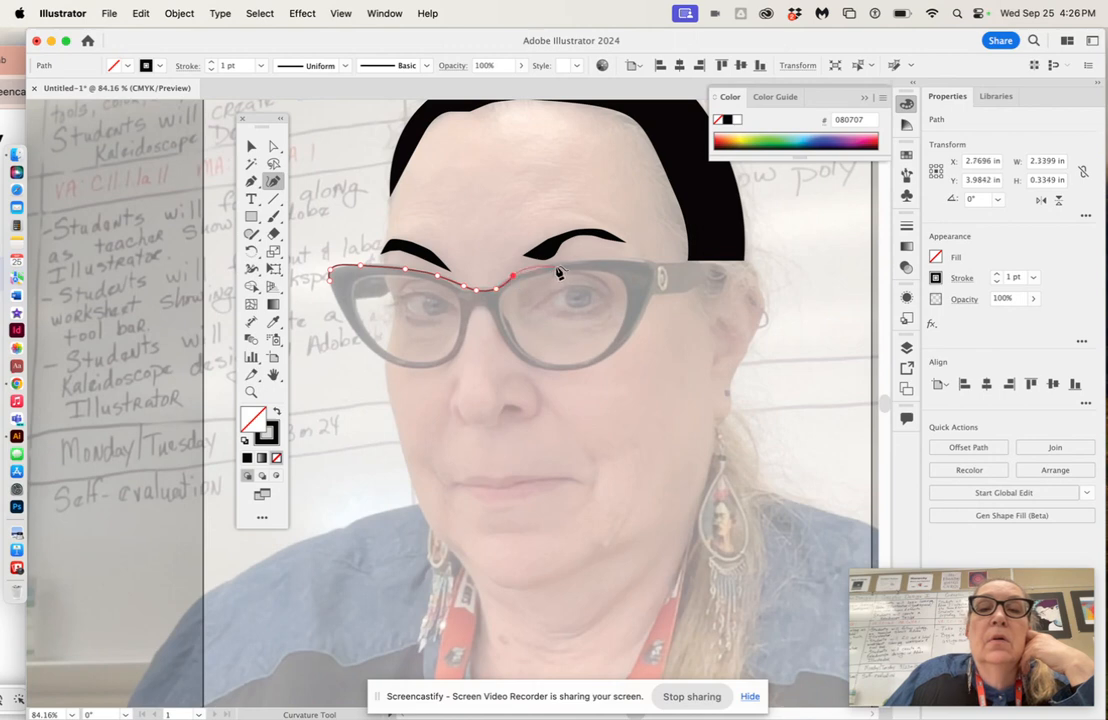
pyautogui.click(549, 267)
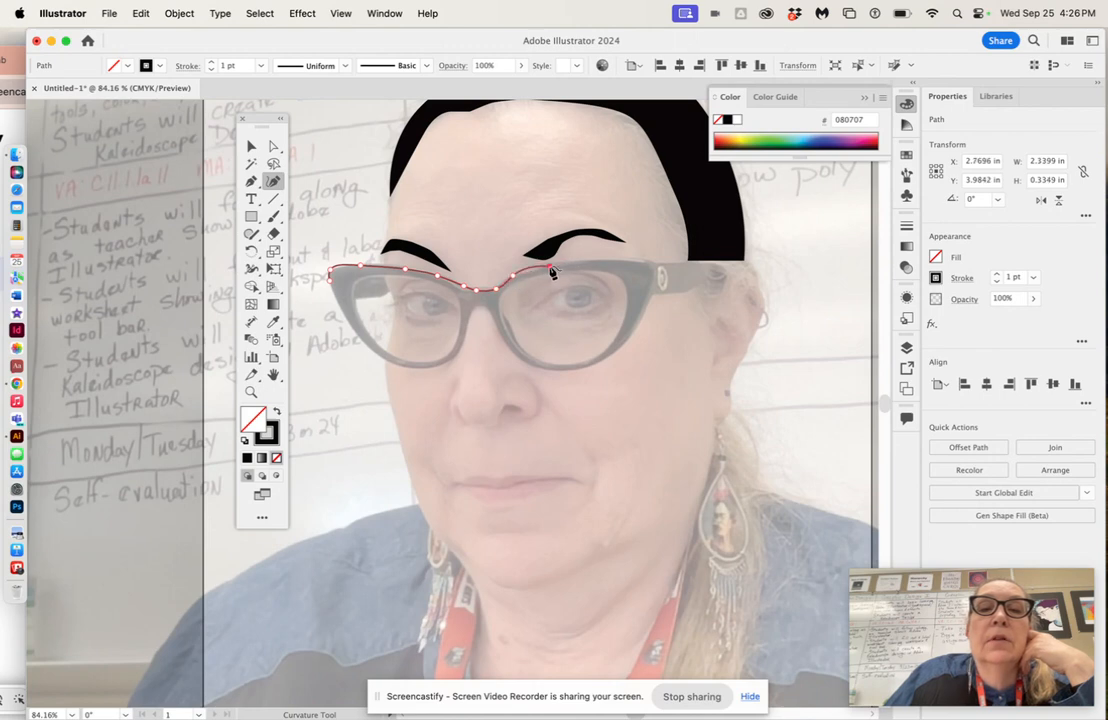
pyautogui.click(641, 264)
pyautogui.click(654, 273)
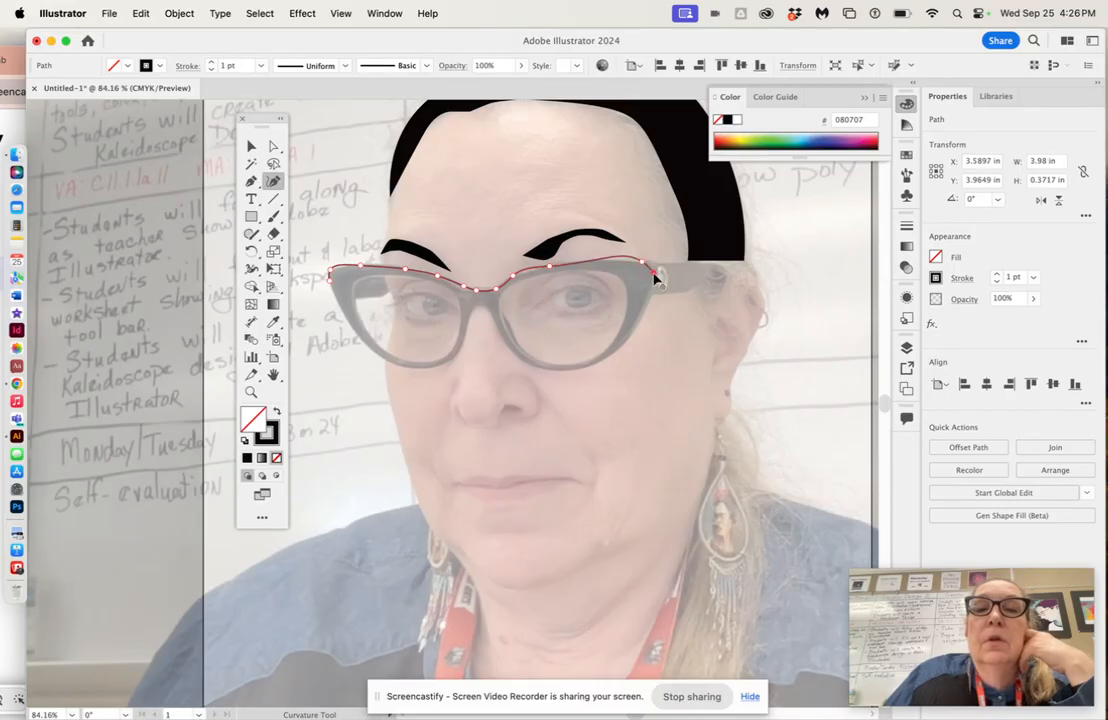
# Step: Trace the right-hand lens's outer and lower rim with curve points and bring the outline up to the underside of the bridge
pyautogui.click(638, 322)
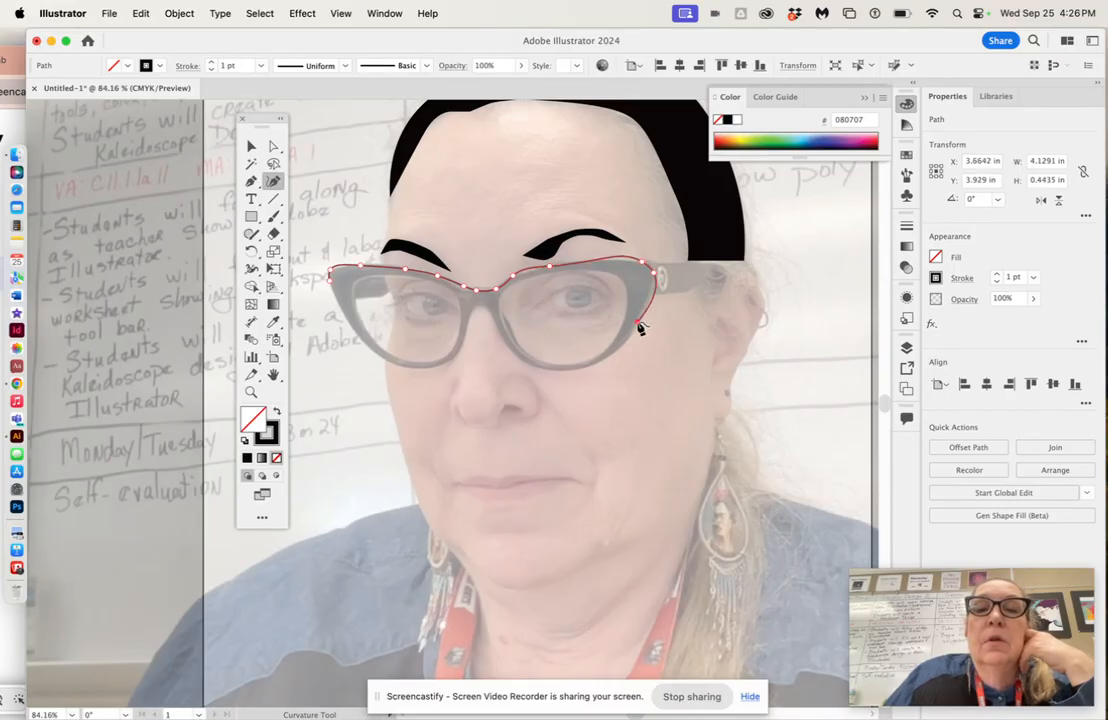
pyautogui.click(603, 358)
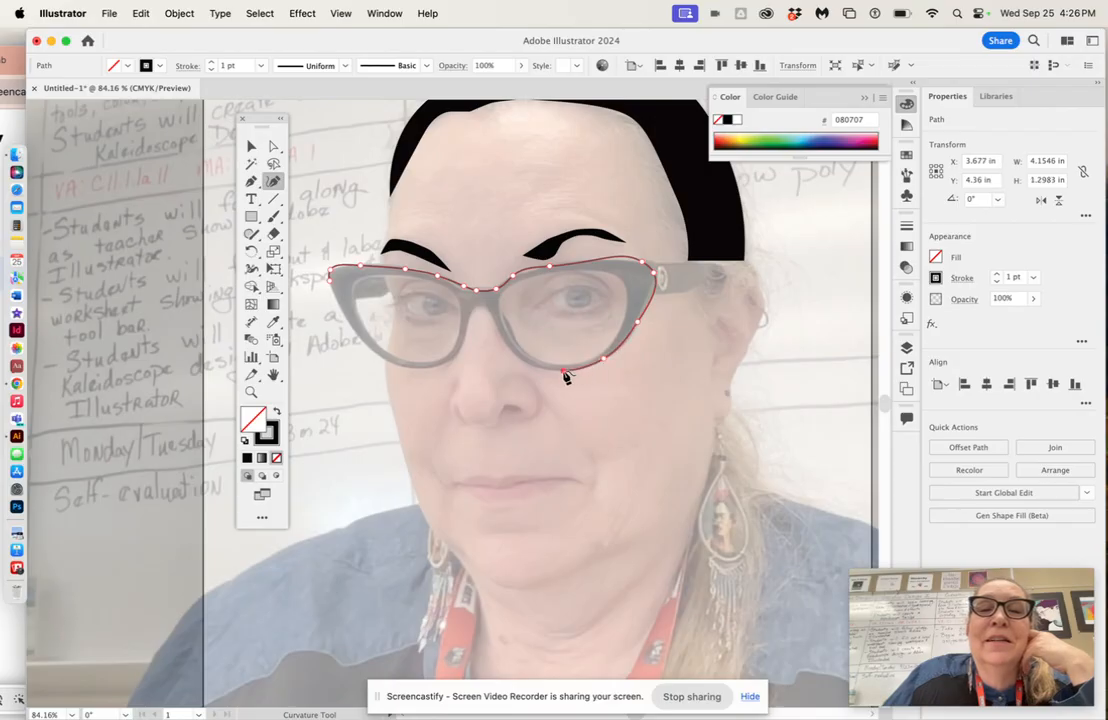
pyautogui.click(563, 371)
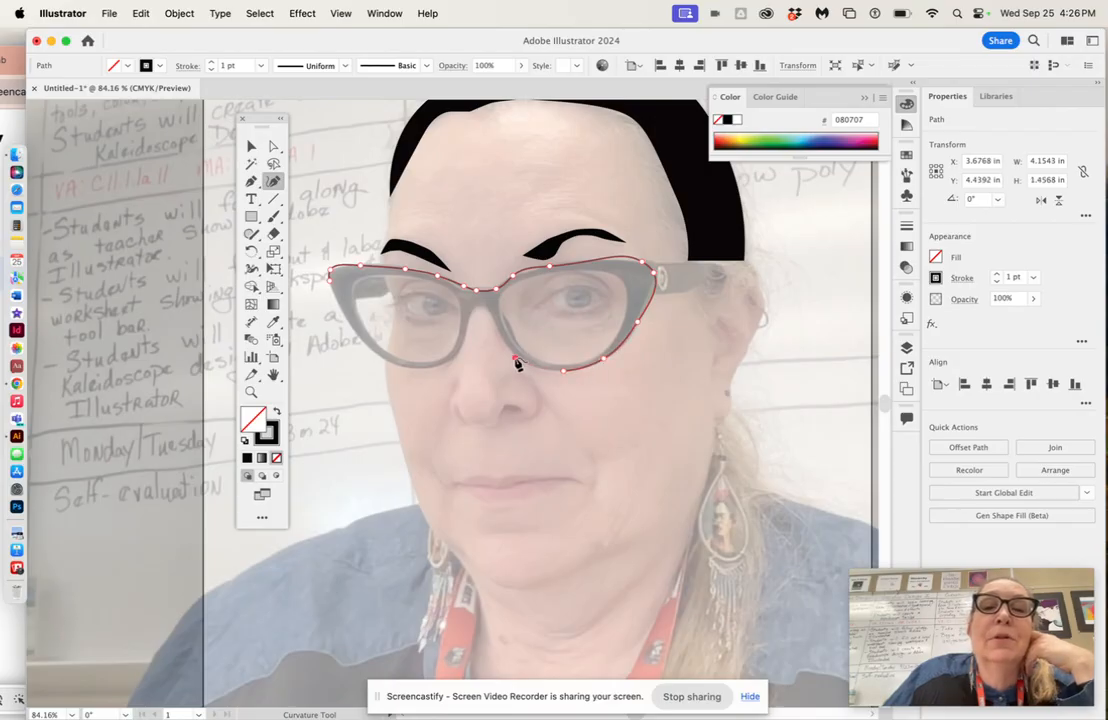
pyautogui.click(499, 334)
pyautogui.click(488, 305)
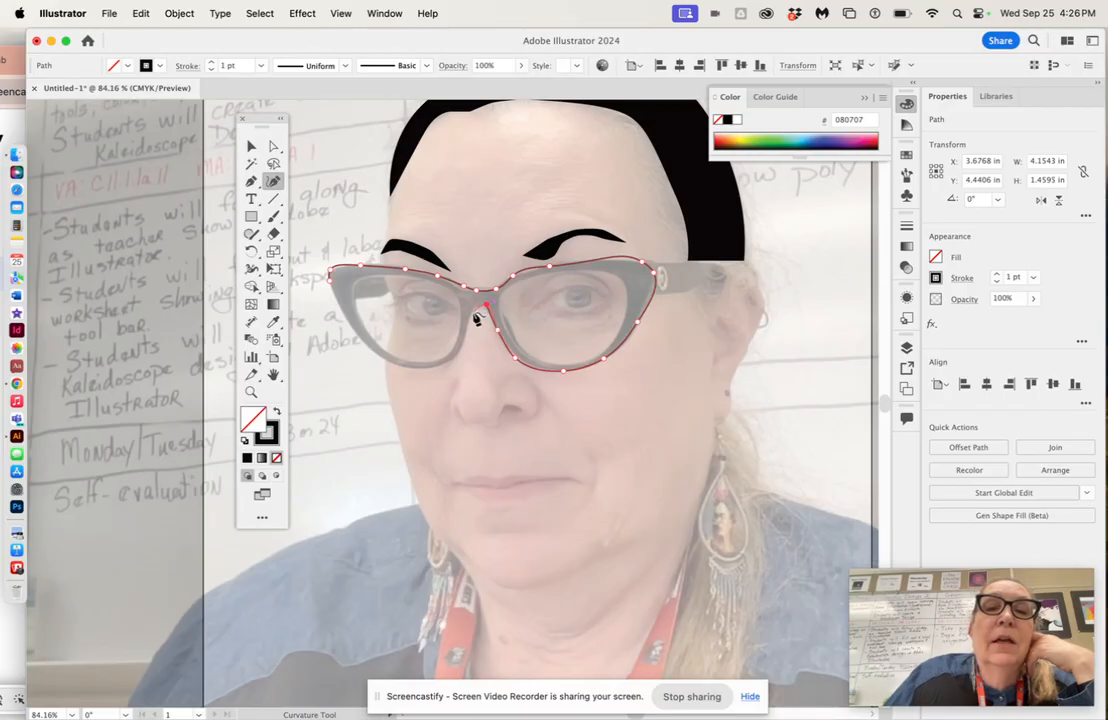
# Step: Trace the left-hand lens's inner and lower rim back to the starting corner, closing the glasses outline at about 4.15 in wide and 1.46 in tall
pyautogui.click(470, 317)
pyautogui.click(459, 352)
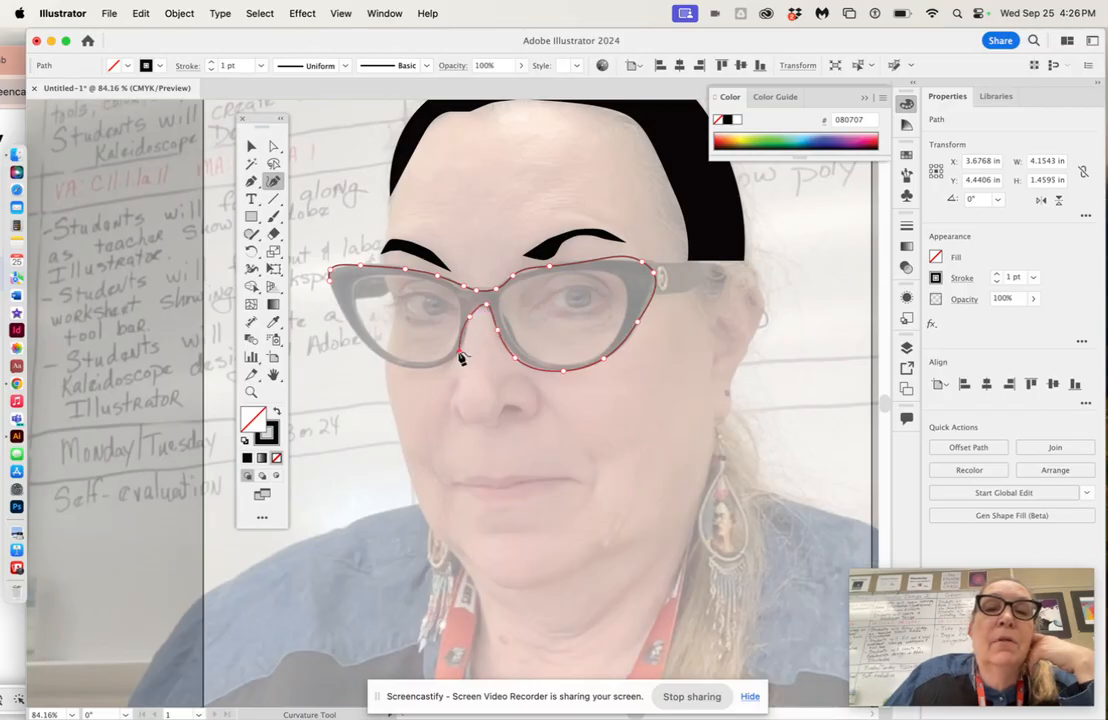
pyautogui.click(400, 367)
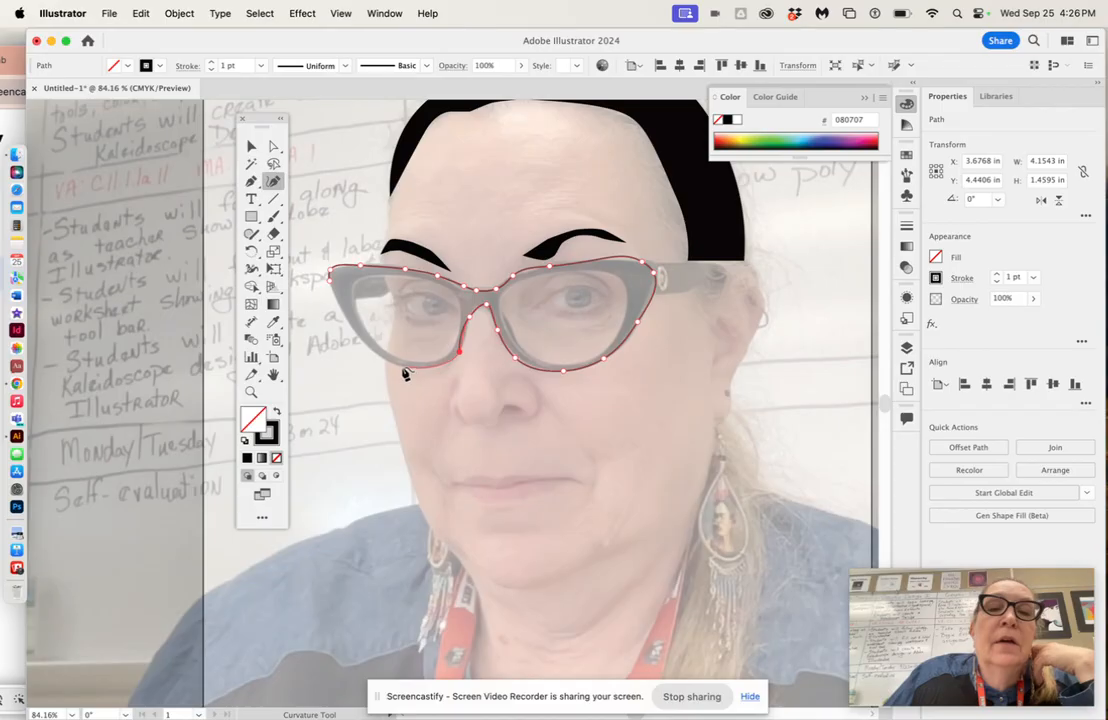
pyautogui.click(361, 342)
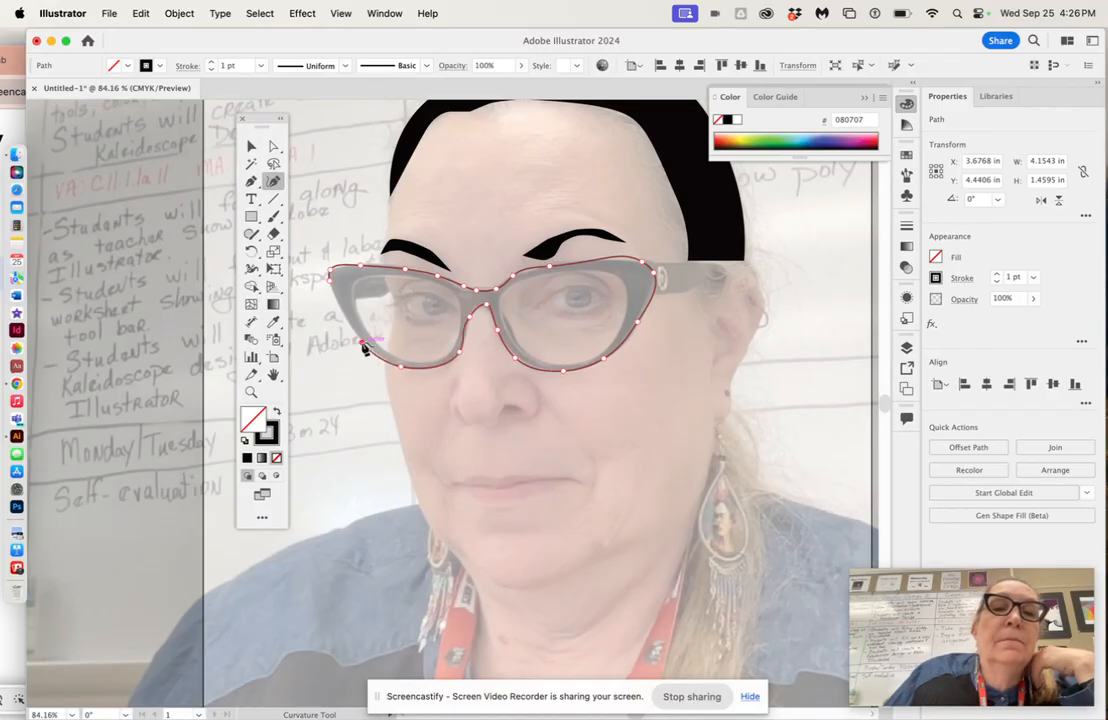
pyautogui.click(341, 312)
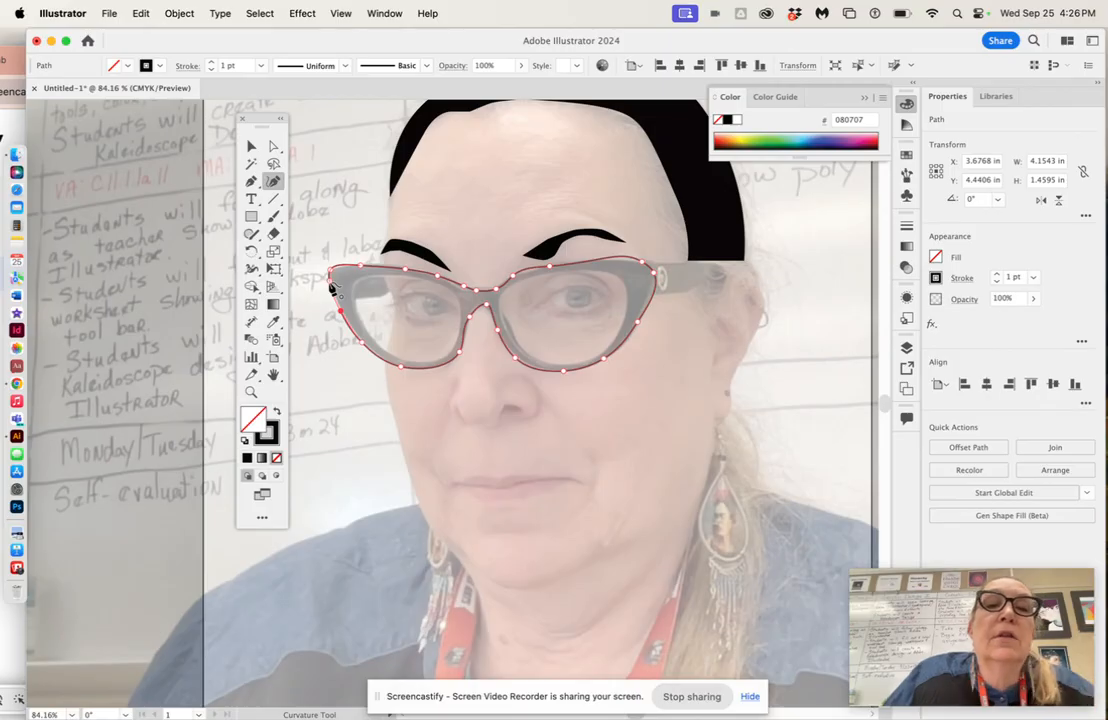
pyautogui.click(331, 273)
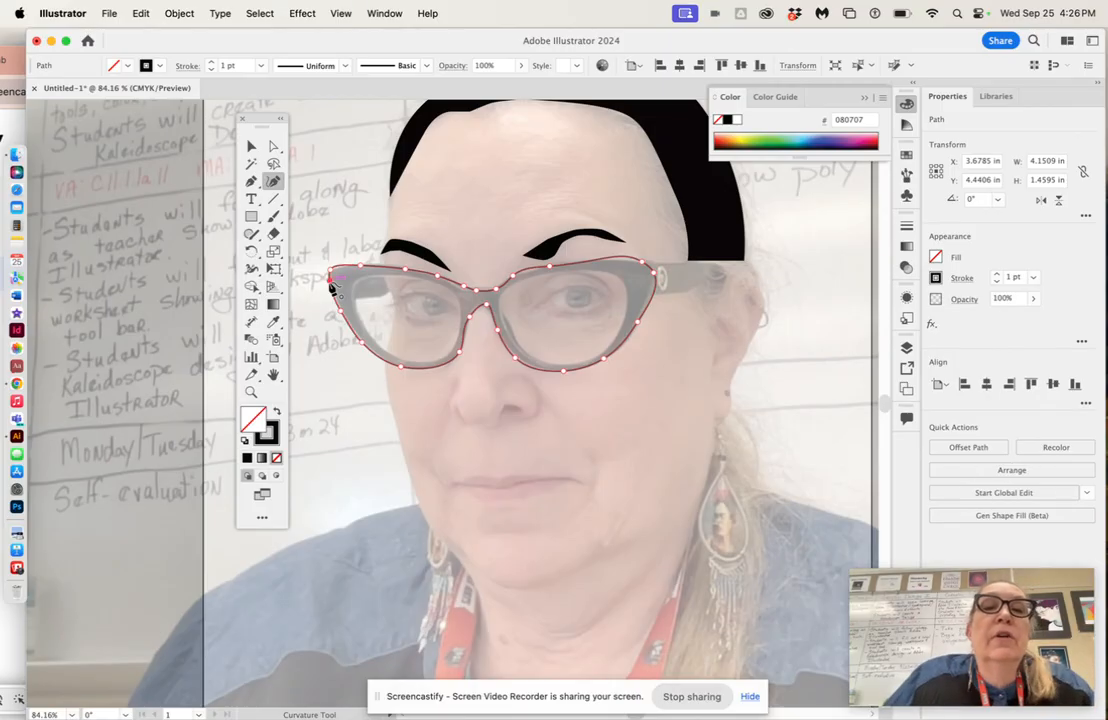
# Step: Preview the selected glasses outline with a solid near-black fill and swap it back to a stroke
pyautogui.click(252, 148)
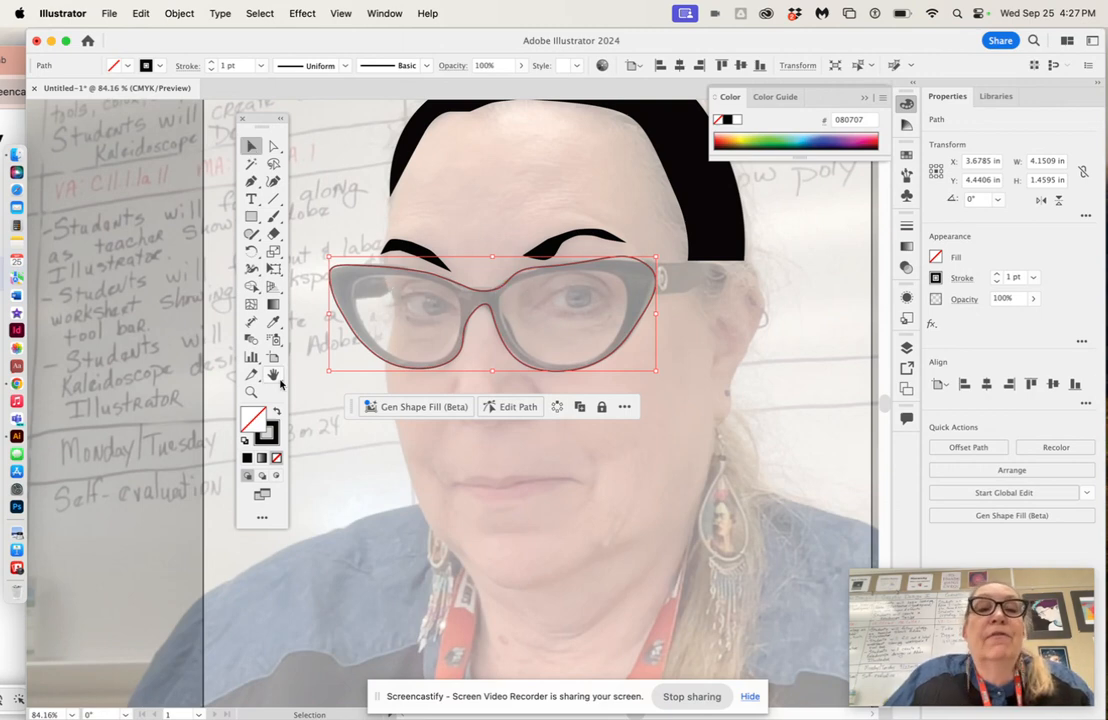
pyautogui.click(277, 414)
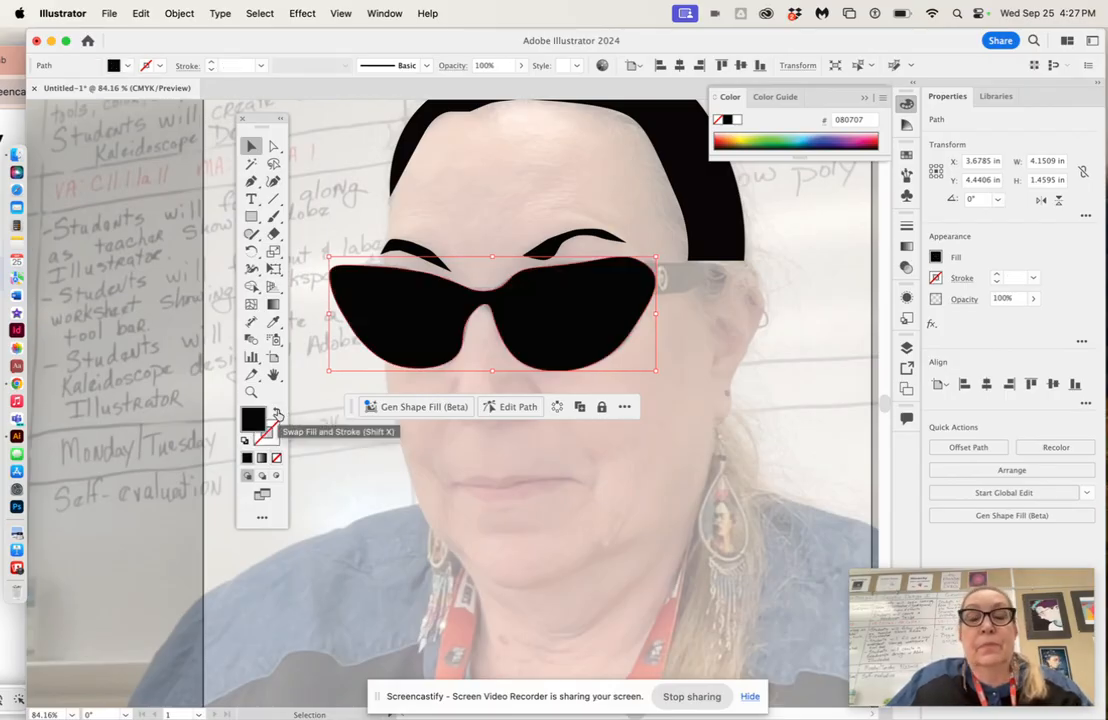
pyautogui.click(277, 414)
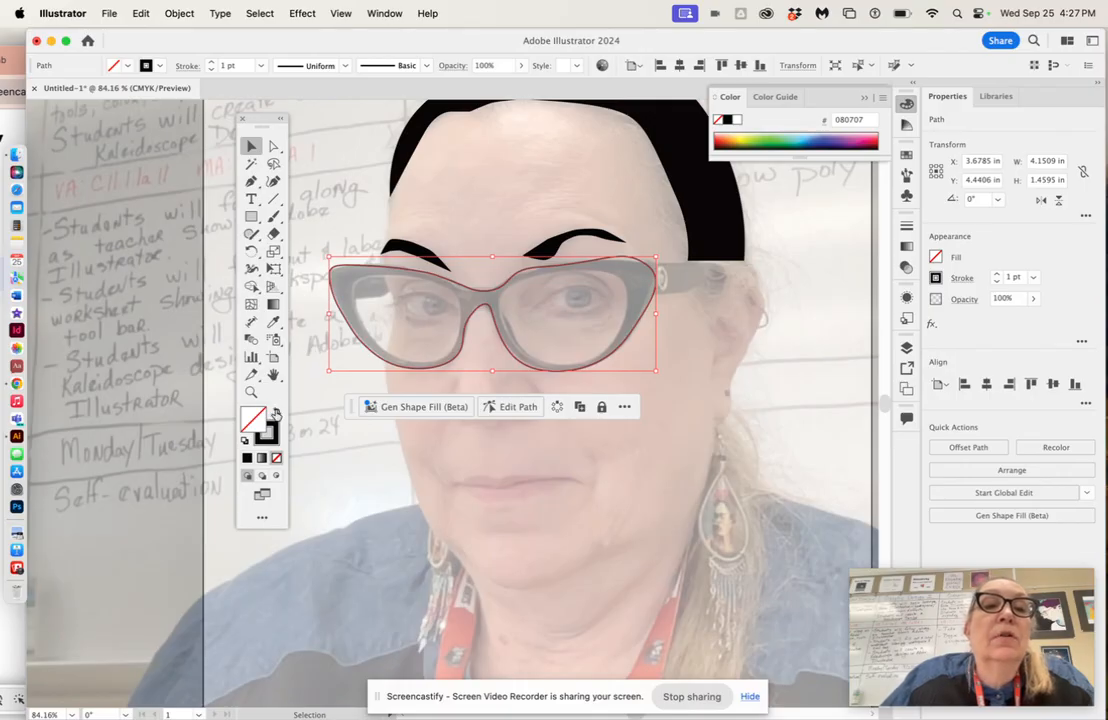
# Step: Start a separate Curvature path inside the left-hand lens, tracing its upper inner edge and curving down beside the bridge
pyautogui.click(250, 182)
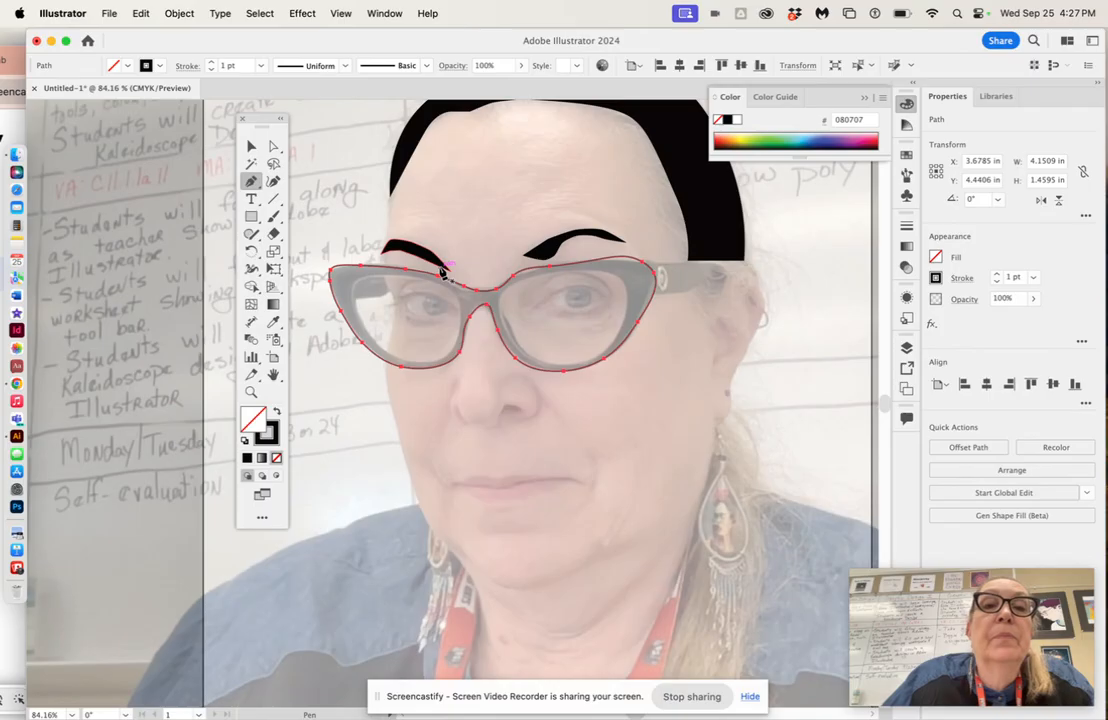
pyautogui.click(273, 181)
pyautogui.click(358, 285)
pyautogui.click(391, 277)
pyautogui.click(428, 281)
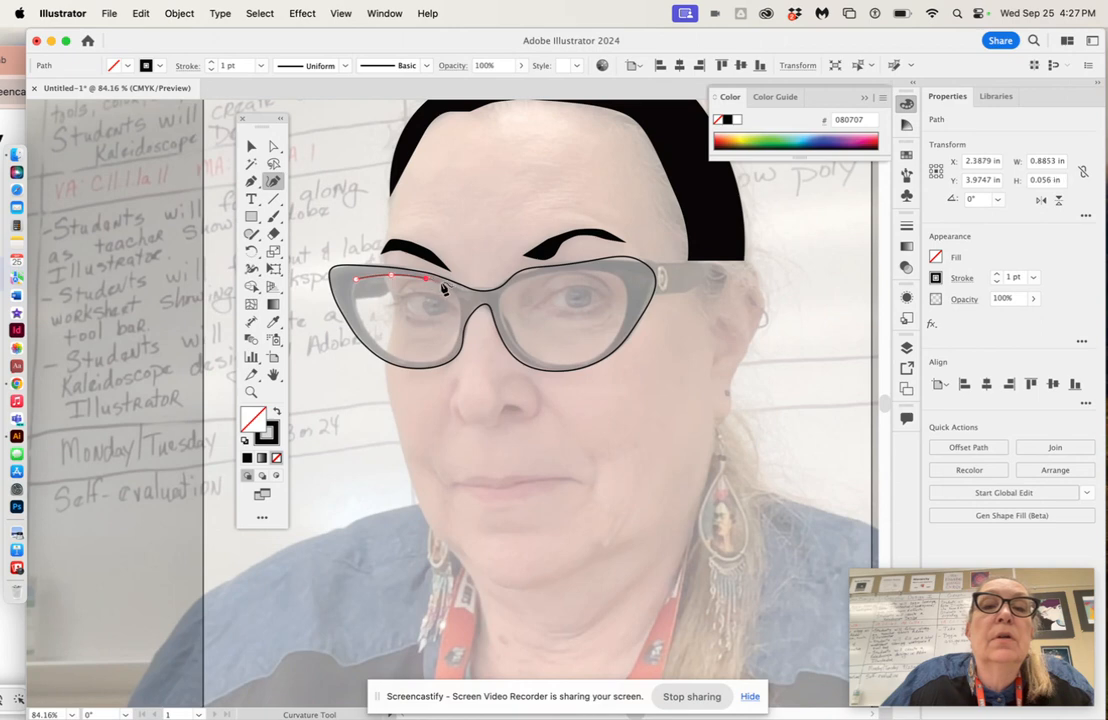
pyautogui.click(449, 287)
pyautogui.click(461, 310)
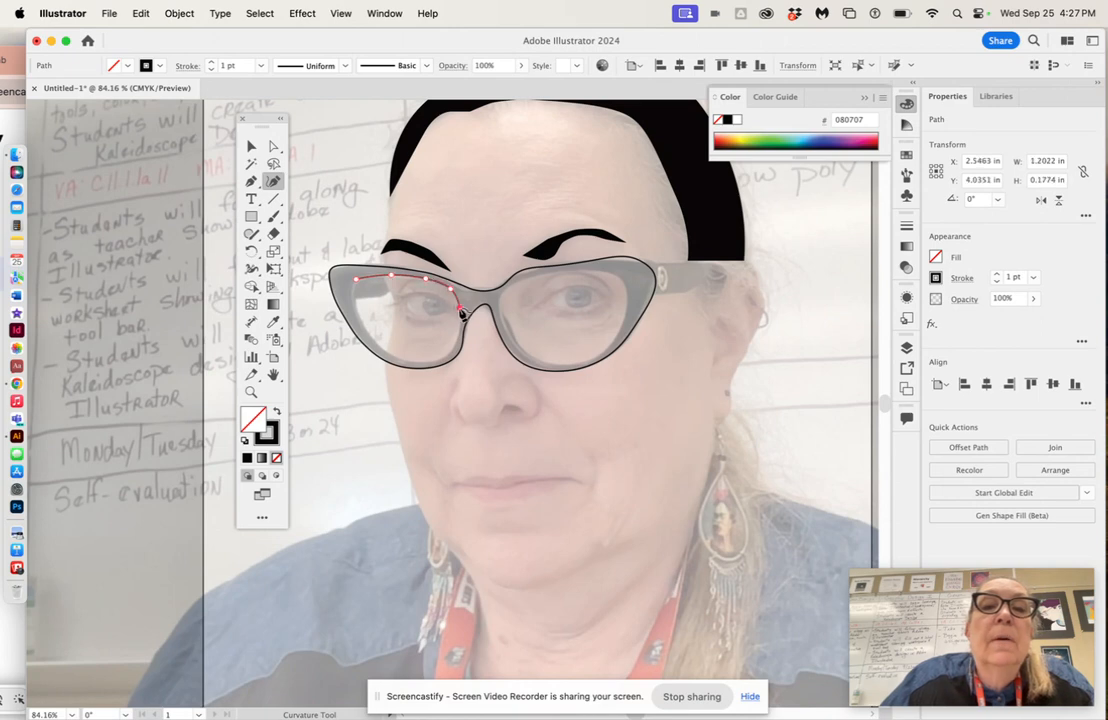
# Step: Trace the lower and outer inner edge of the left-hand lens and close the opening at about 1.38 in wide and 1.12 in tall
pyautogui.click(456, 339)
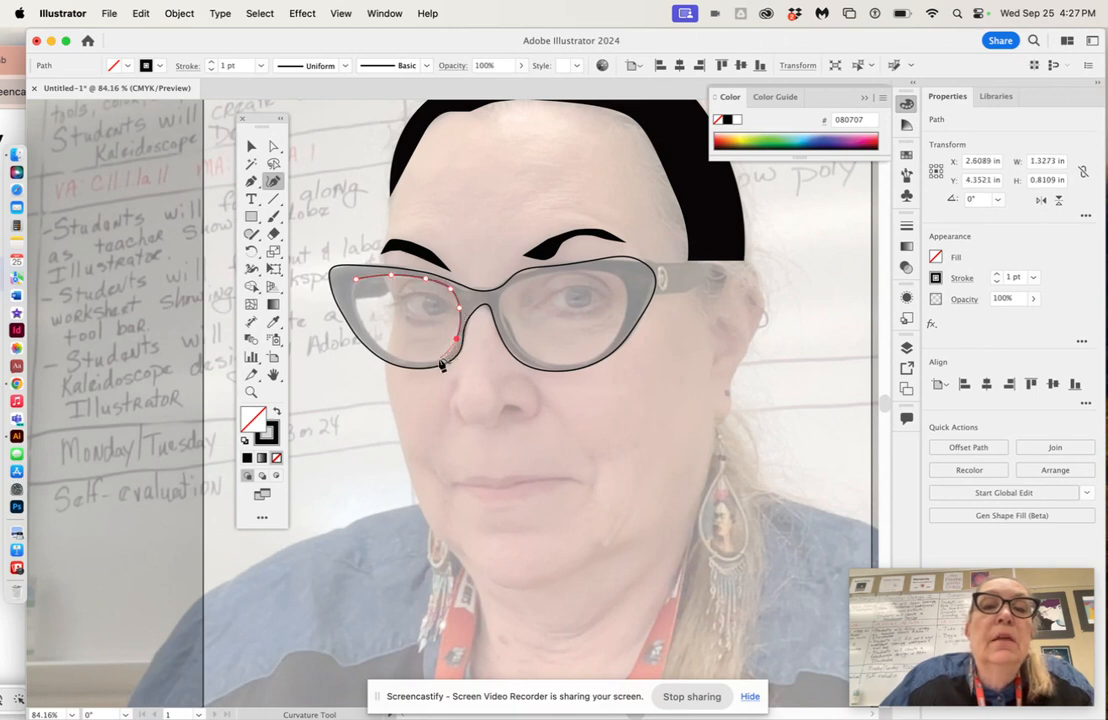
pyautogui.click(440, 361)
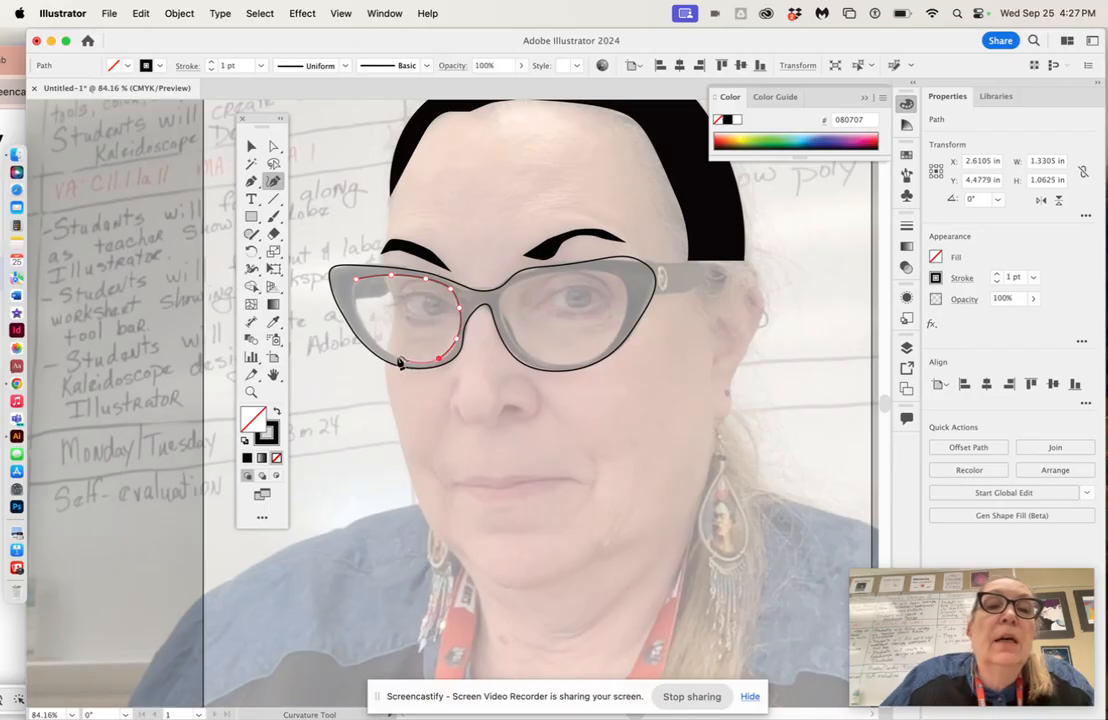
pyautogui.click(398, 363)
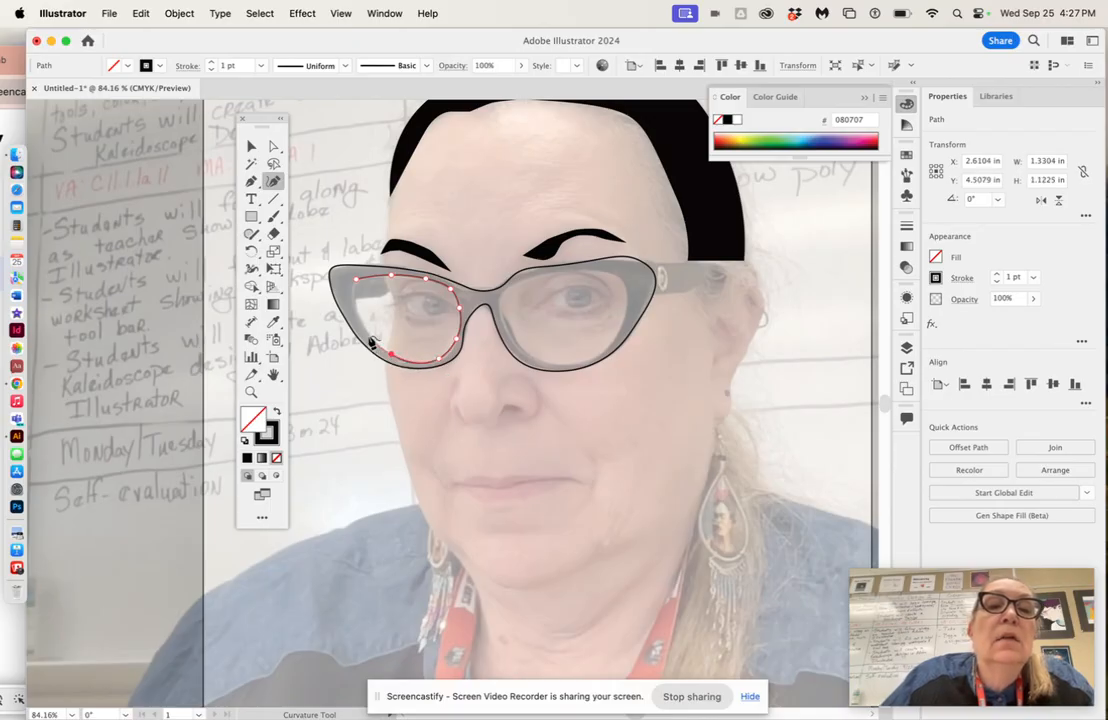
pyautogui.click(368, 335)
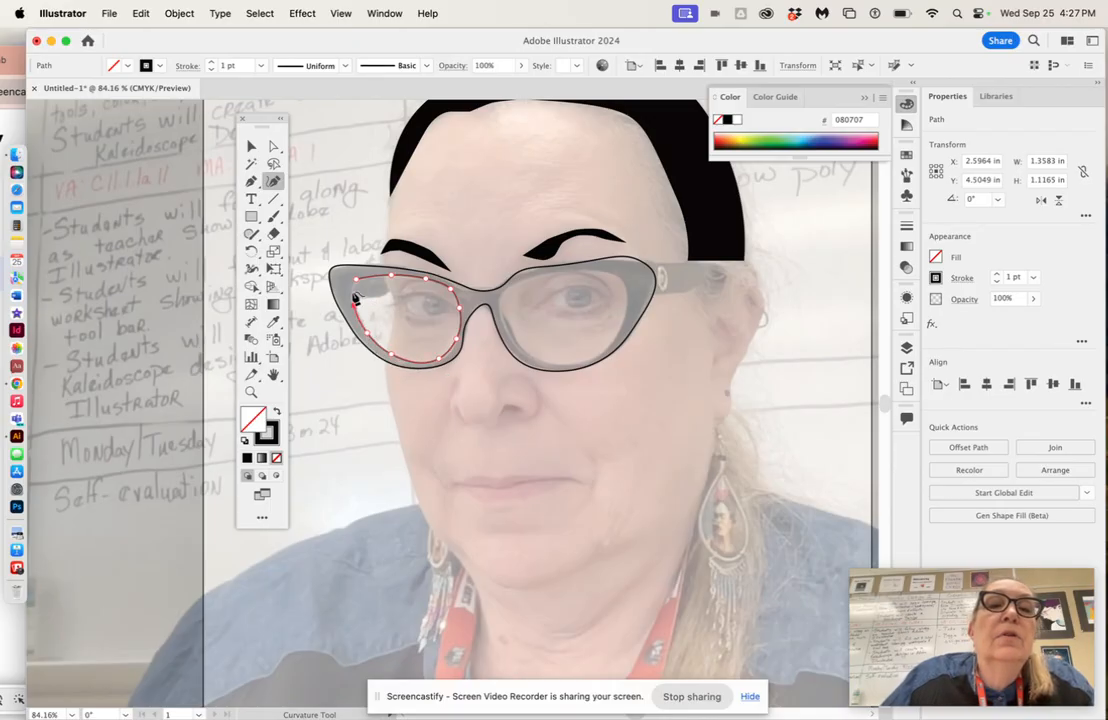
pyautogui.click(357, 284)
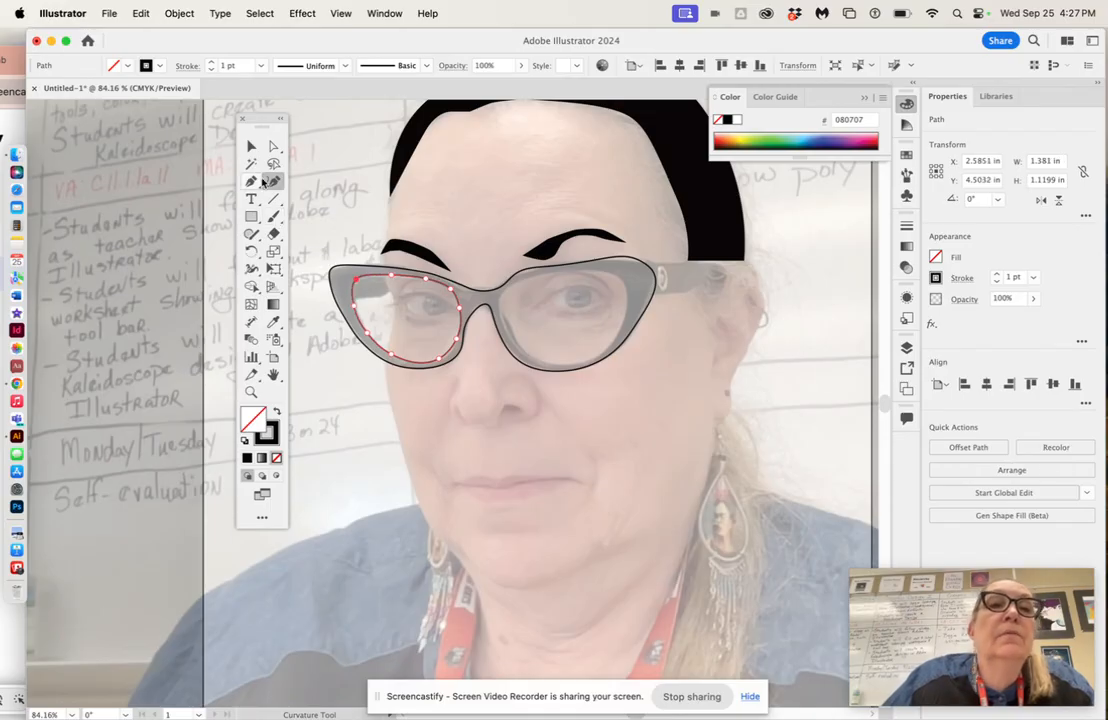
# Step: Select the left-hand lens opening's path and fill it with the off-white colour f7f0f0
pyautogui.press('v')
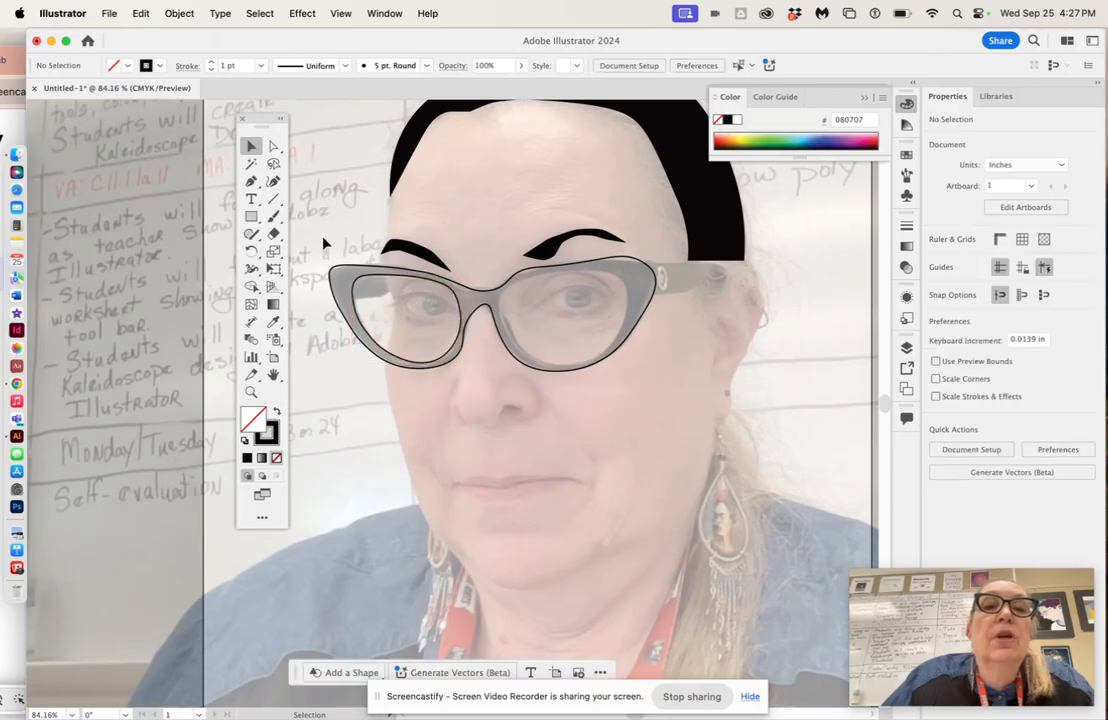
pyautogui.click(335, 268)
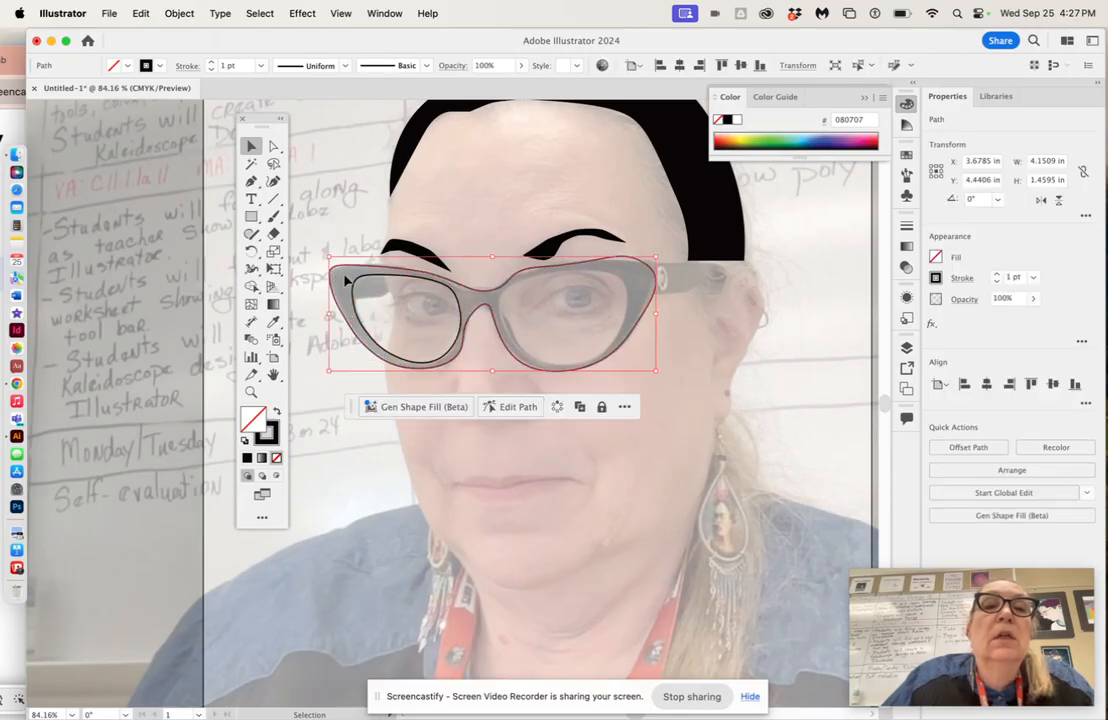
pyautogui.click(341, 275)
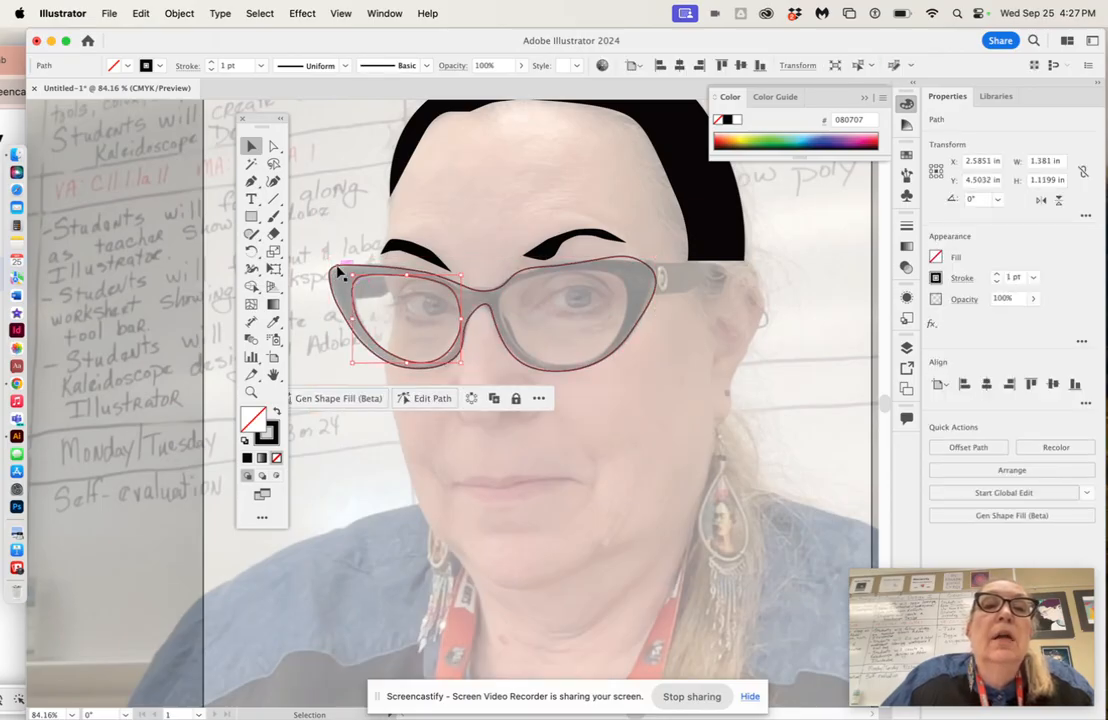
pyautogui.click(337, 272)
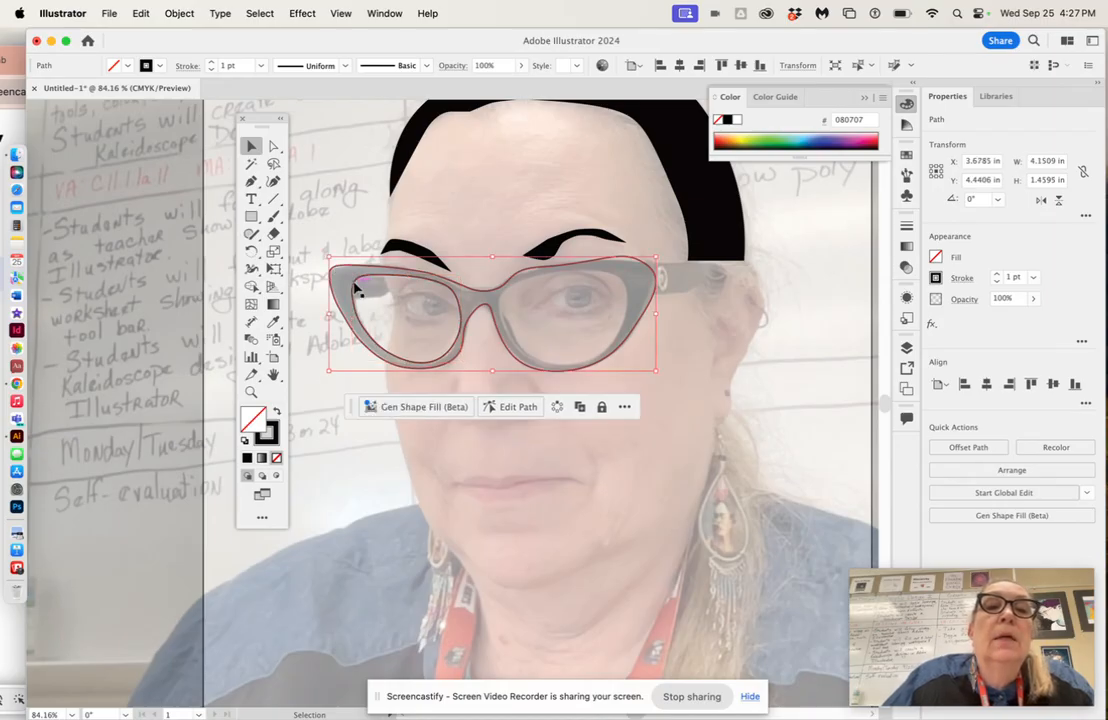
pyautogui.click(355, 288)
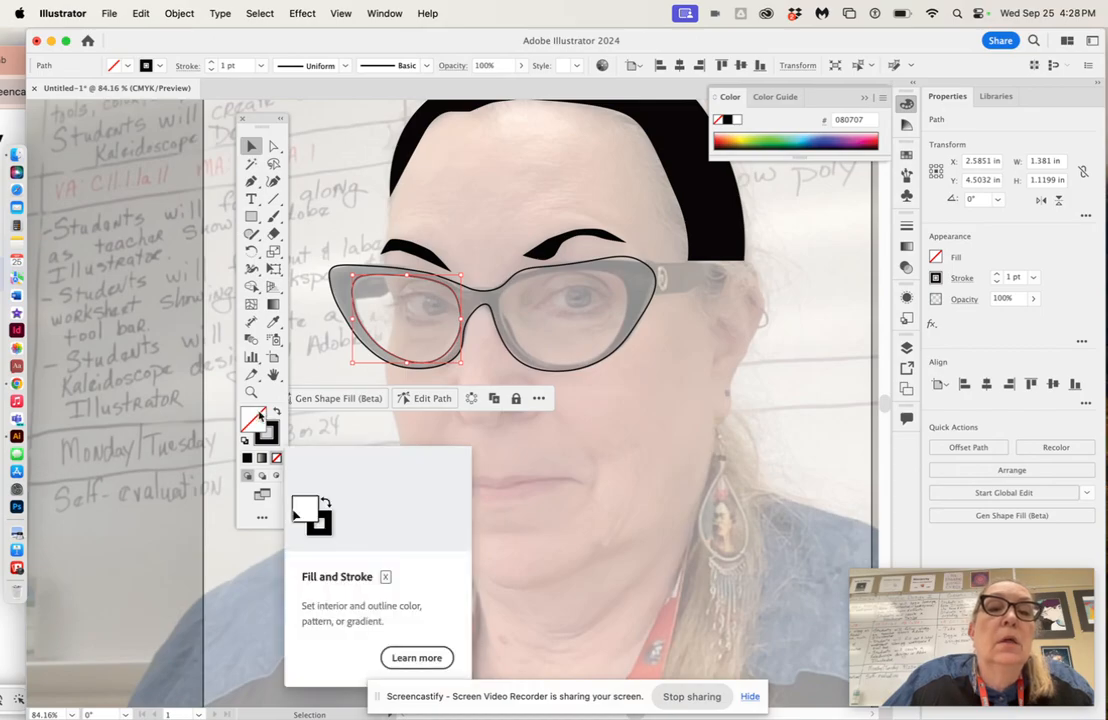
pyautogui.doubleClick(264, 430)
pyautogui.write('f7f0f0')
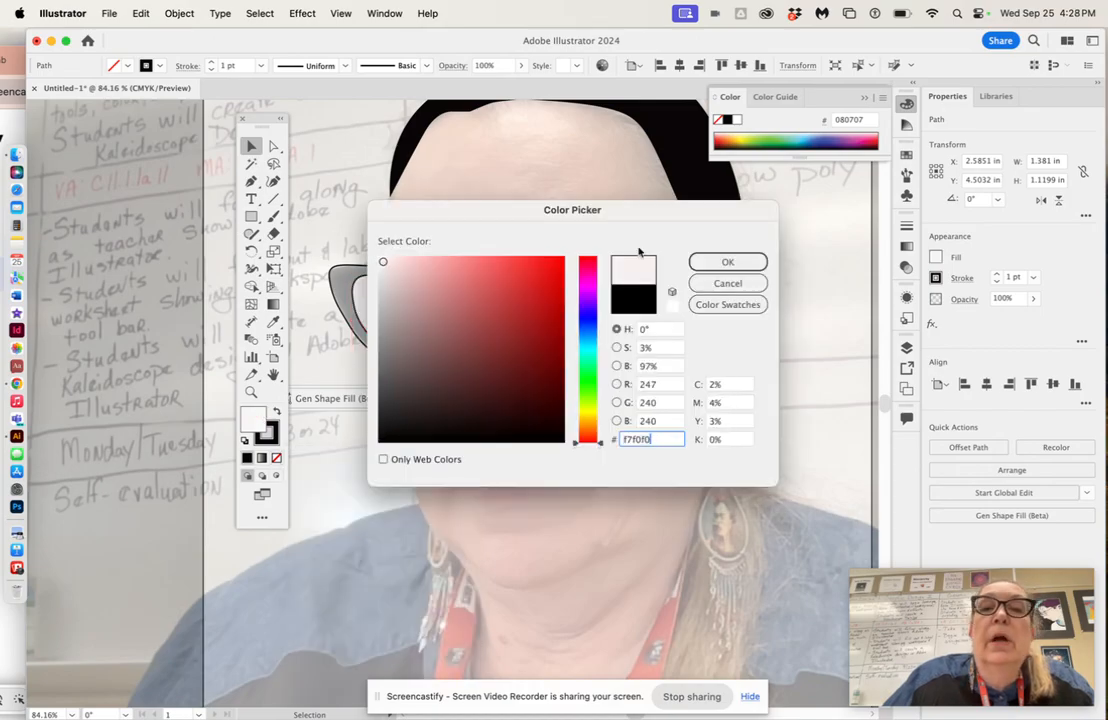
pyautogui.click(728, 261)
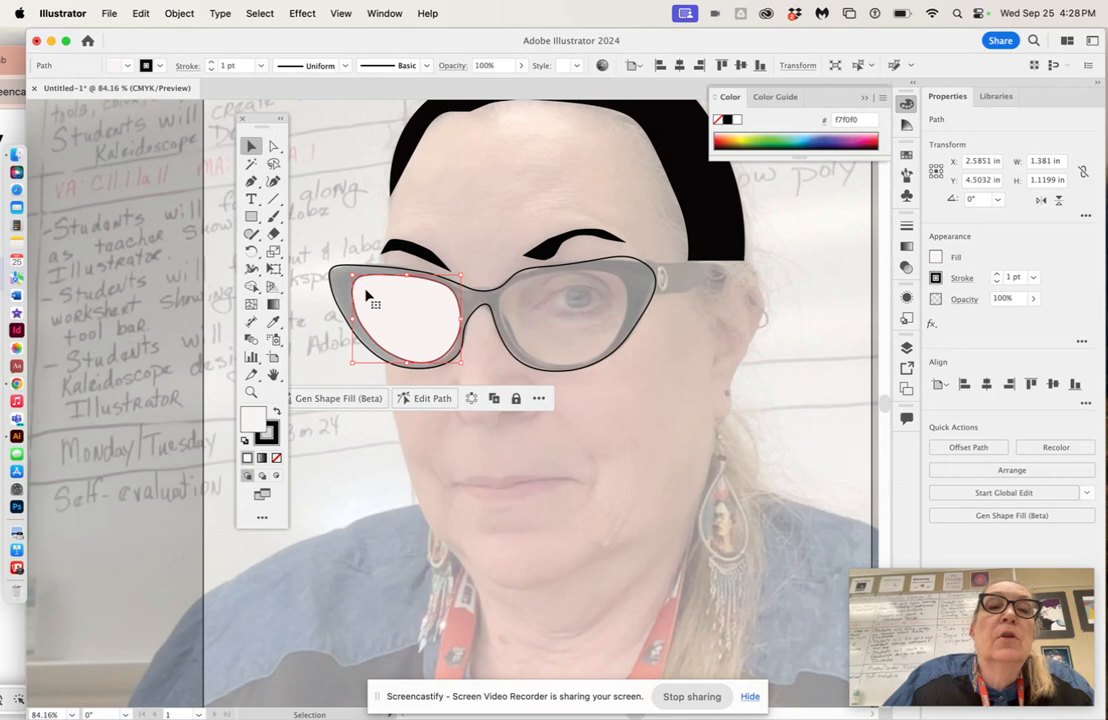
# Step: Swap the glasses outline's fill and stroke so the frame has a solid near-black fill, and deselect it
pyautogui.click(341, 270)
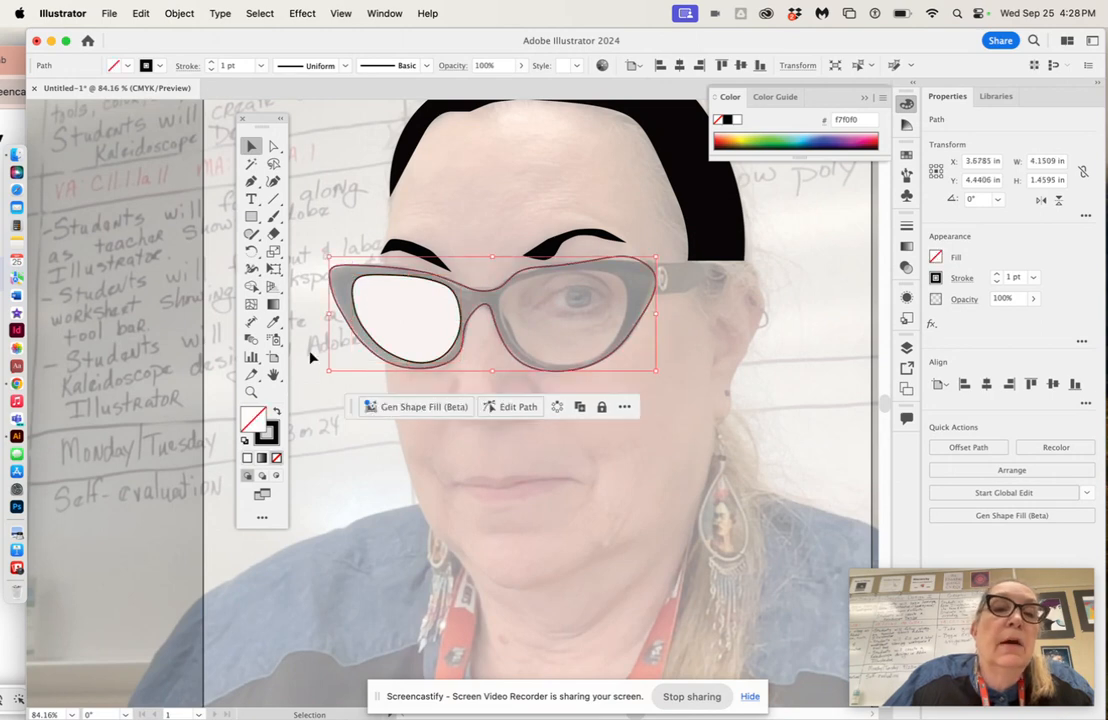
pyautogui.click(277, 413)
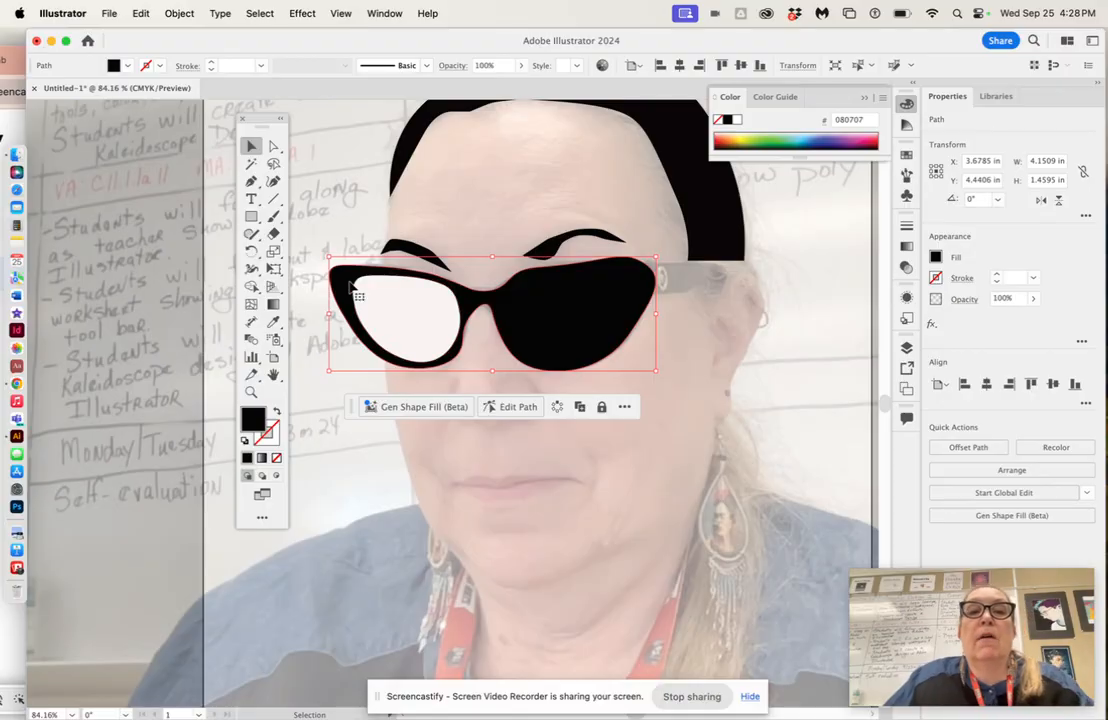
pyautogui.click(335, 138)
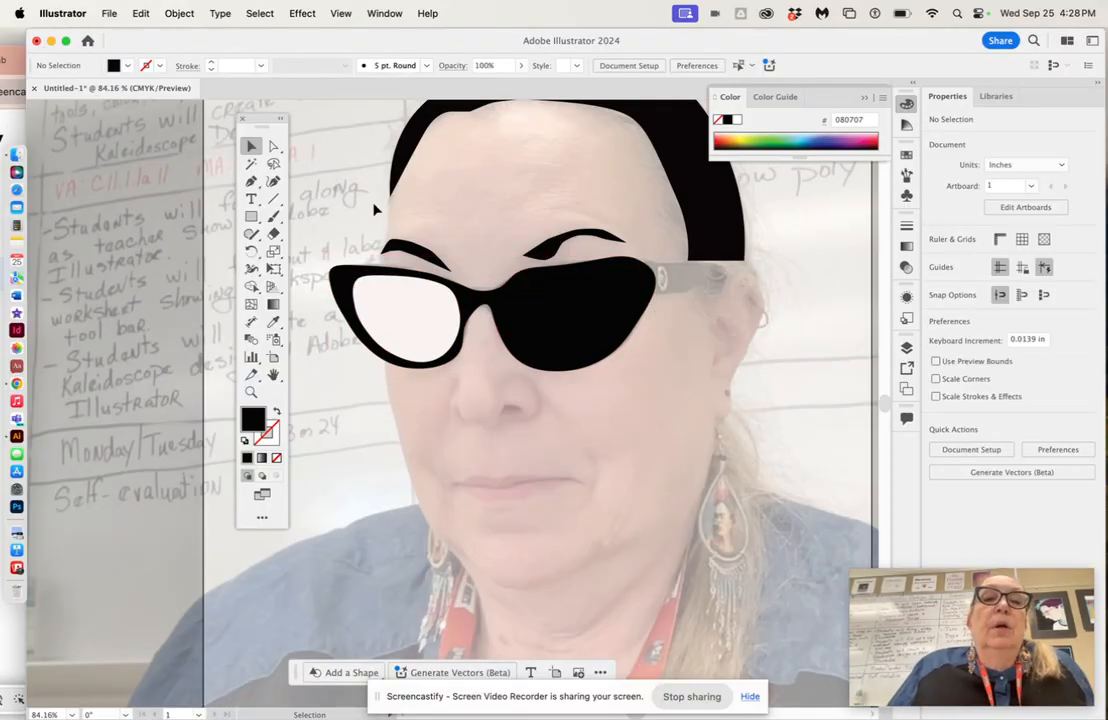
# Step: Select the left-hand lens shape together with the glasses frame and make a compound path that cuts the lens open
pyautogui.click(383, 313)
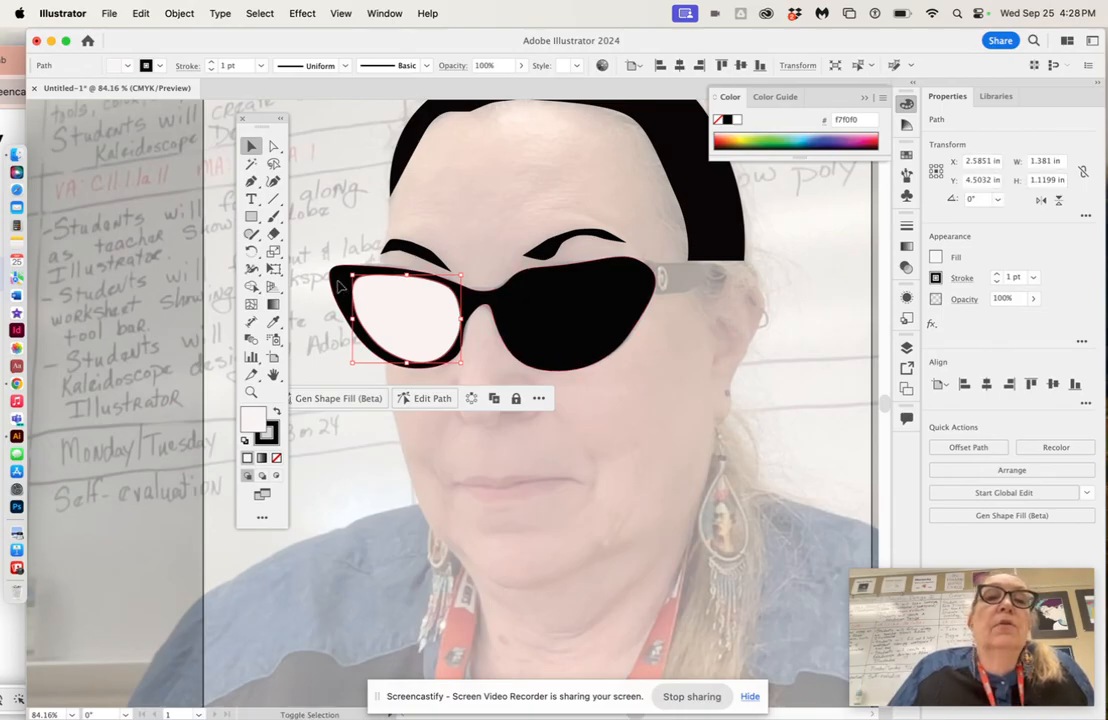
pyautogui.keyDown('shift'); pyautogui.click(340, 287); pyautogui.keyUp('shift')
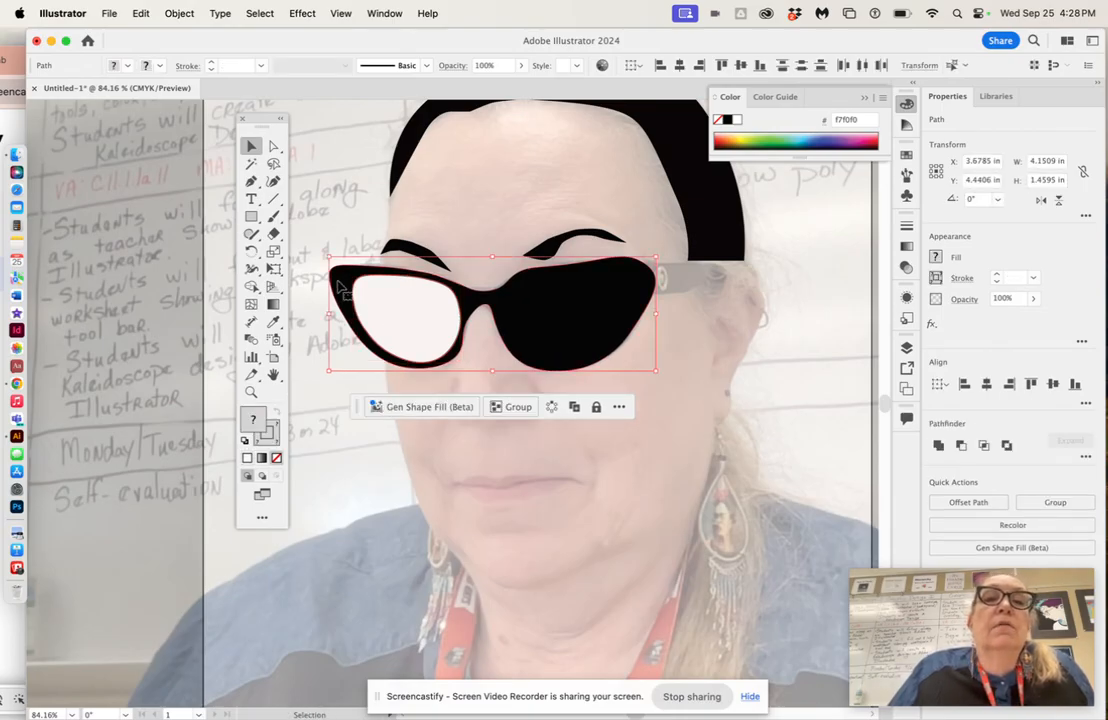
pyautogui.click(179, 14)
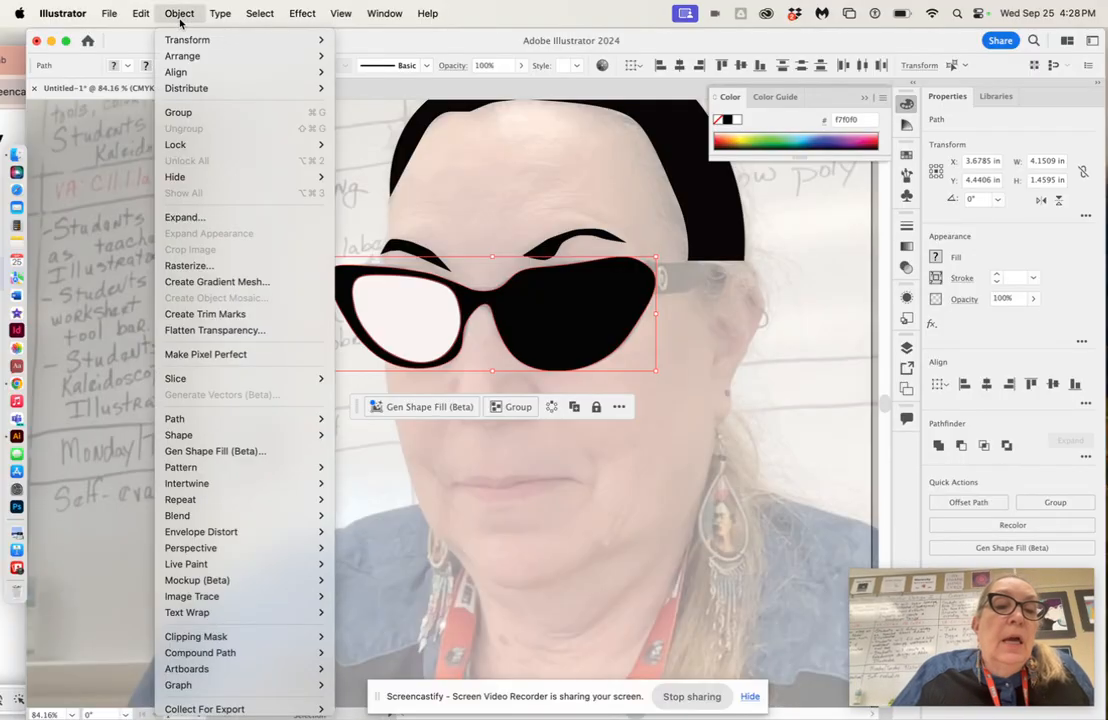
pyautogui.moveTo(211, 658)
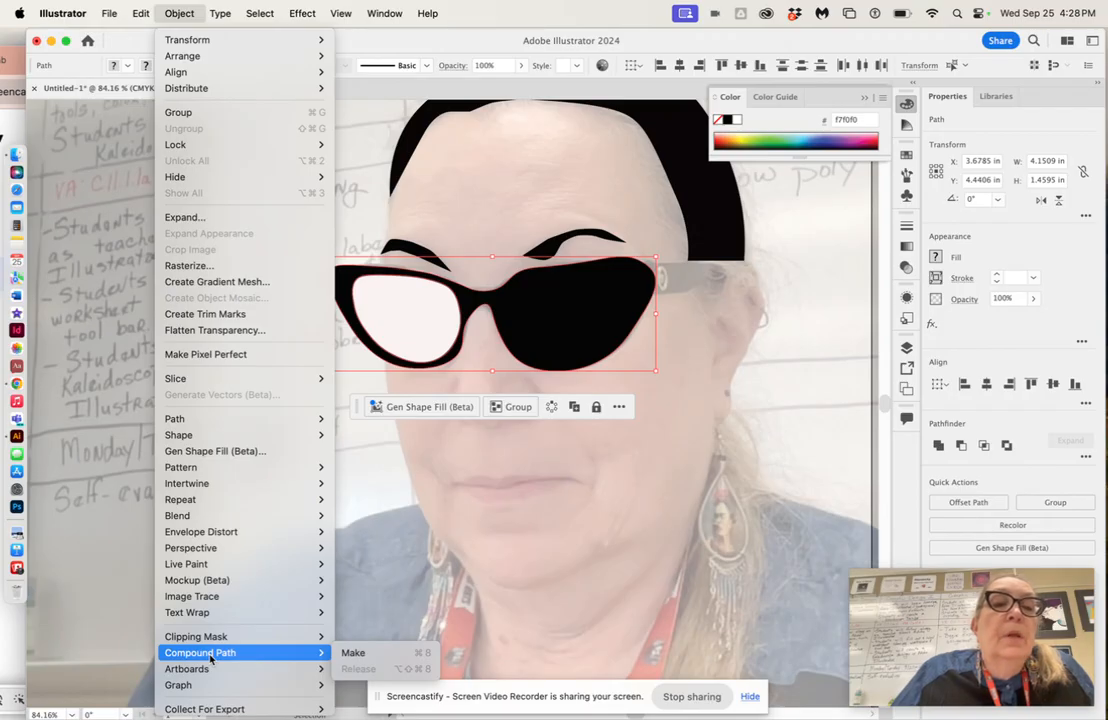
pyautogui.click(353, 653)
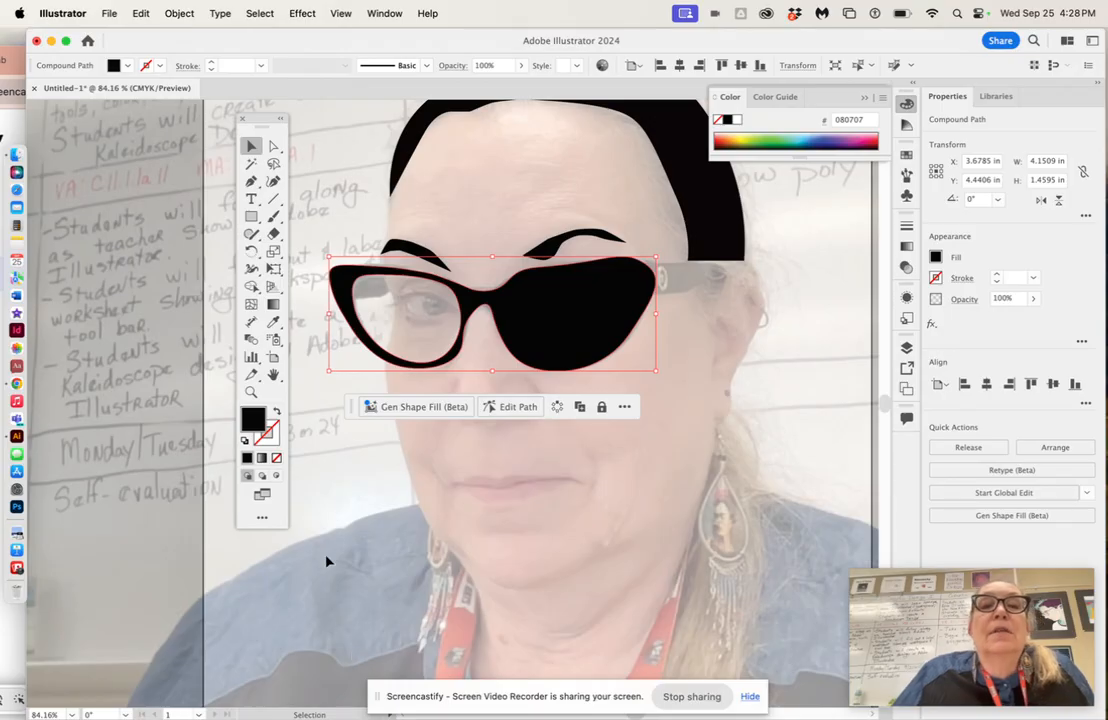
pyautogui.click(335, 490)
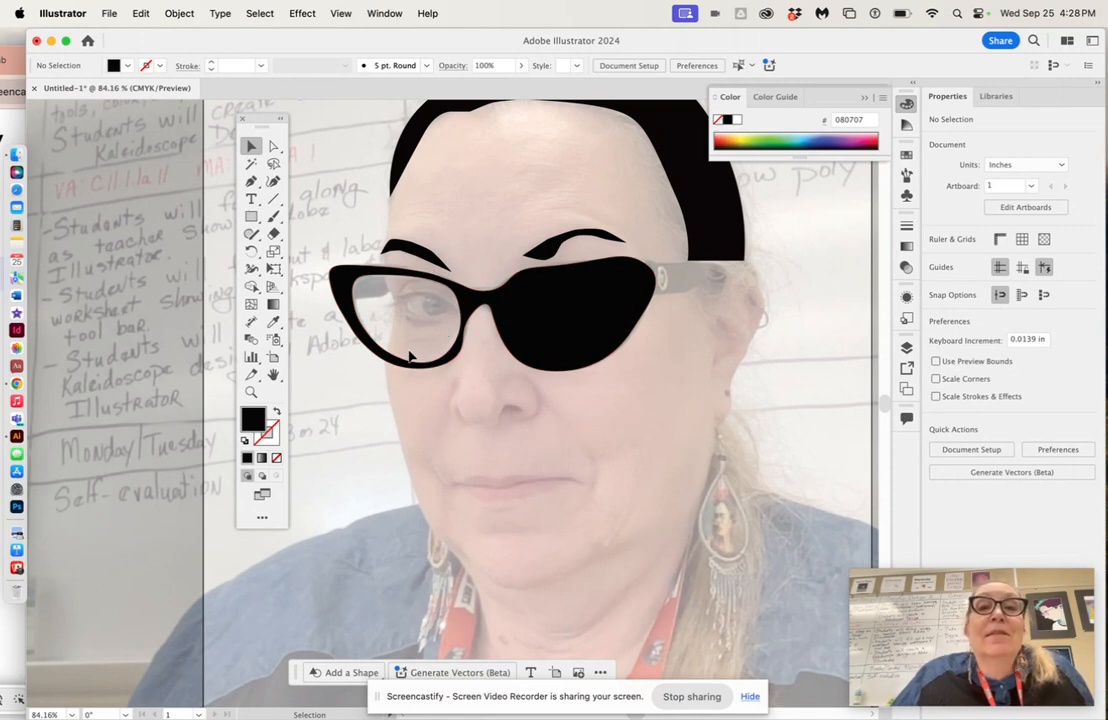
# Step: Hide the photo on Layer 1 and deselect the artwork to check the traced shapes on the blank artboard
pyautogui.click(538, 280)
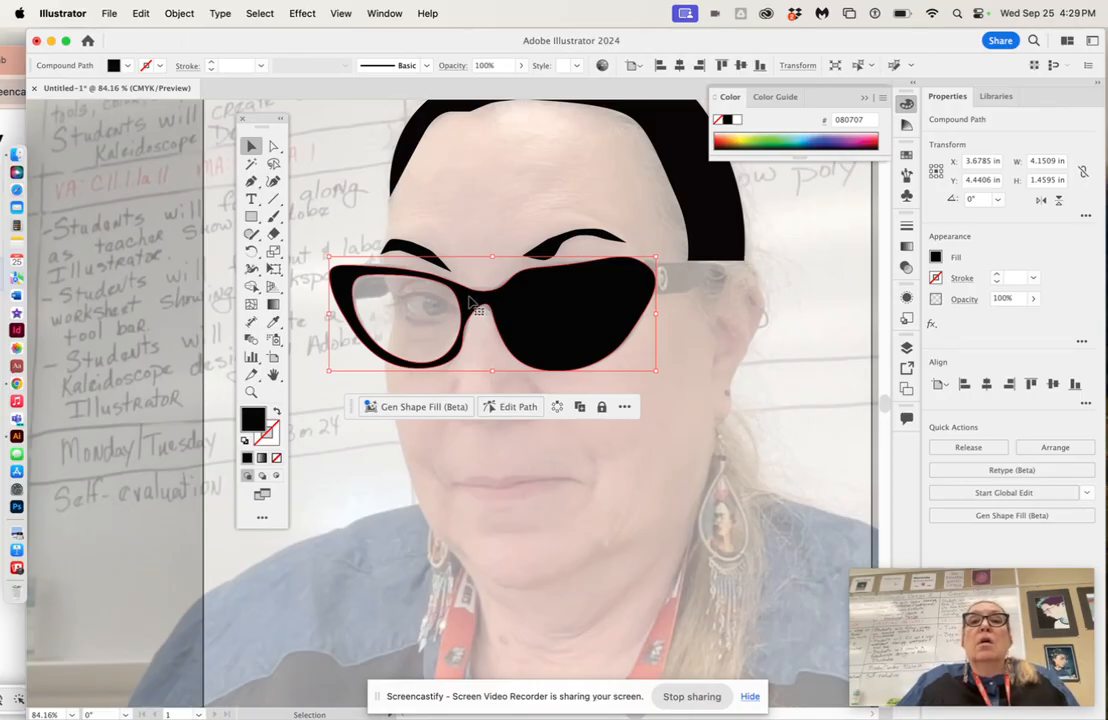
pyautogui.scroll(-3, 563, 345)
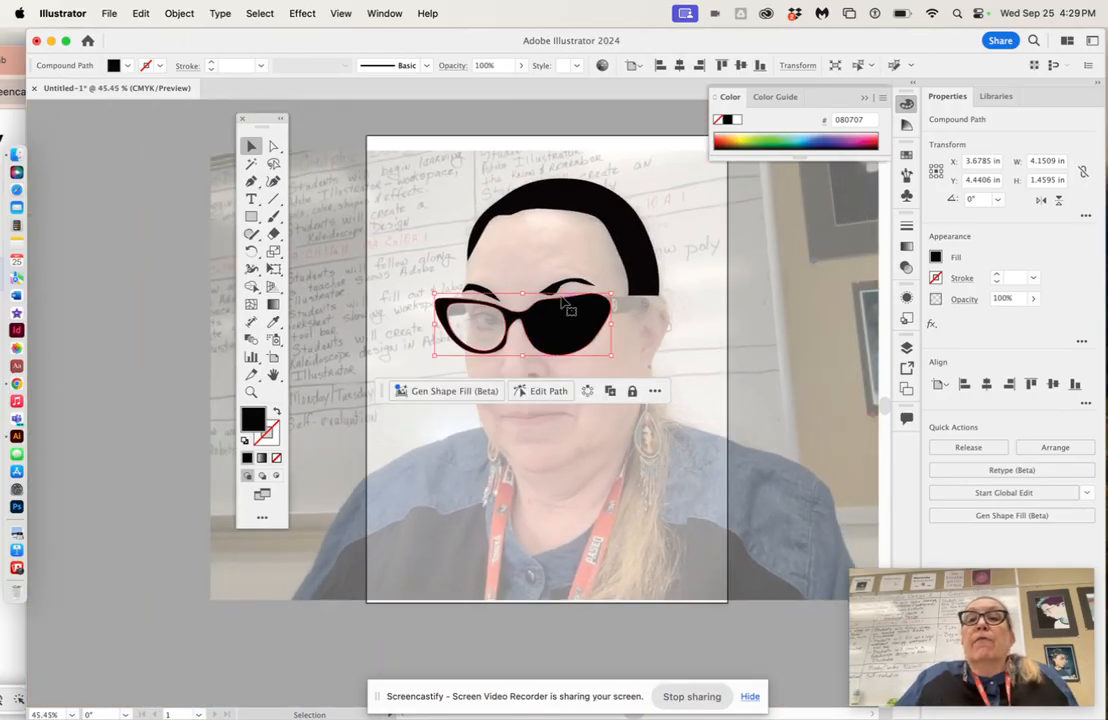
pyautogui.click(907, 347)
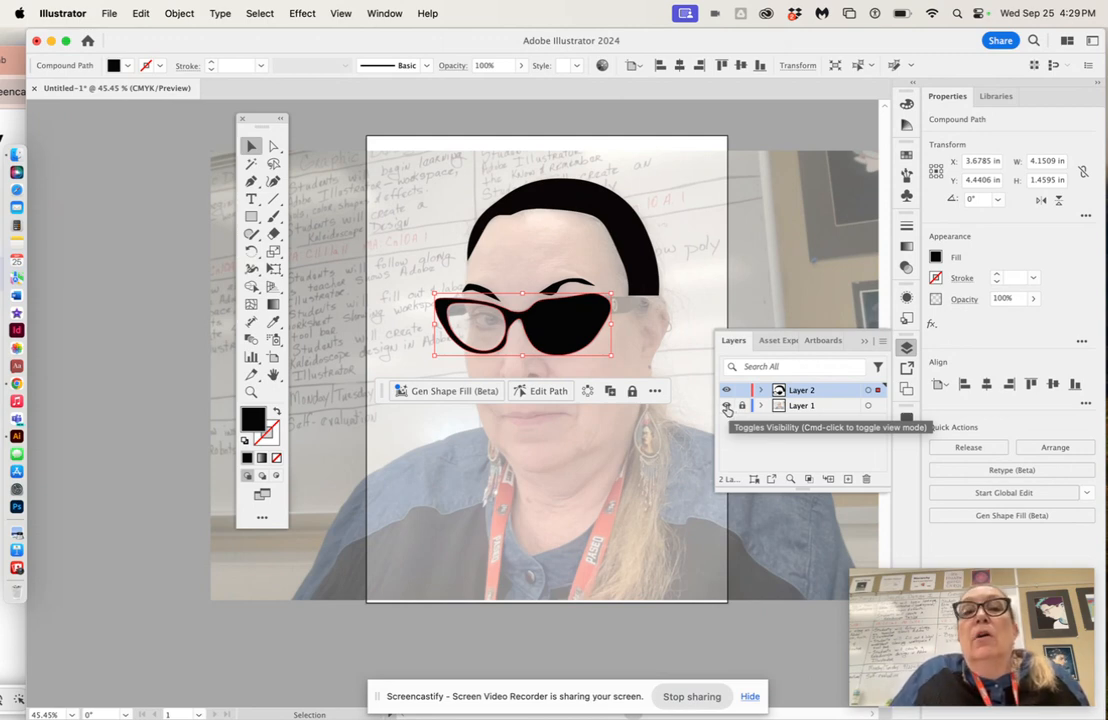
pyautogui.click(727, 406)
pyautogui.click(627, 470)
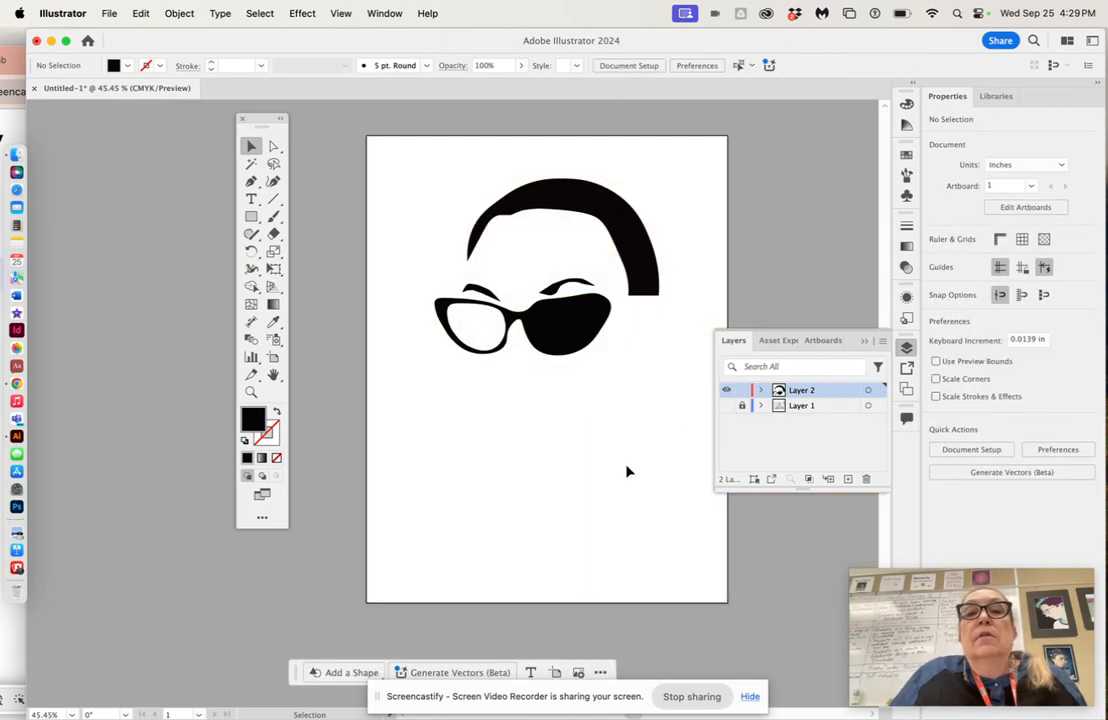